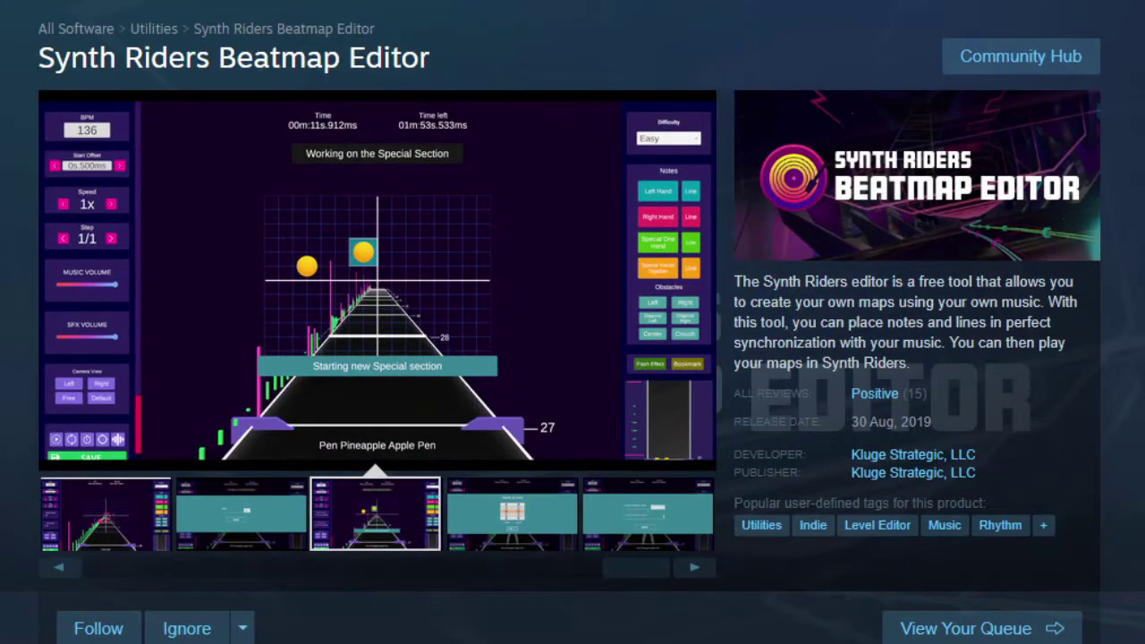
Step: Look through the Synth Riders Beatmap Editor page on Steam down to its launch option
scroll(572, 358, "down", 4)
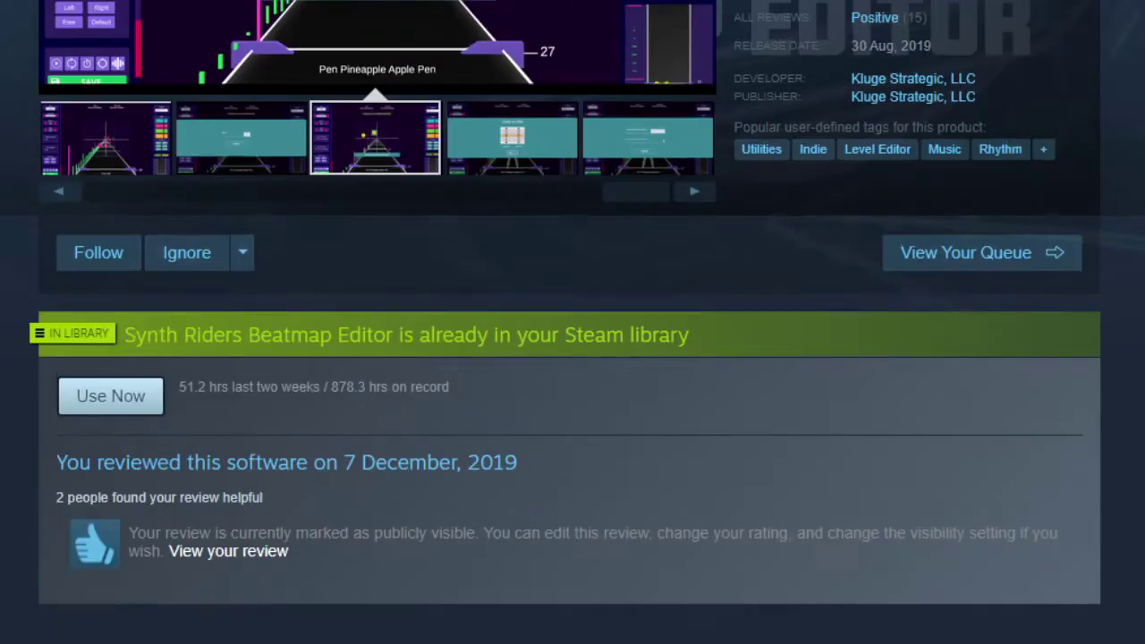
scroll(573, 358, "down", 4)
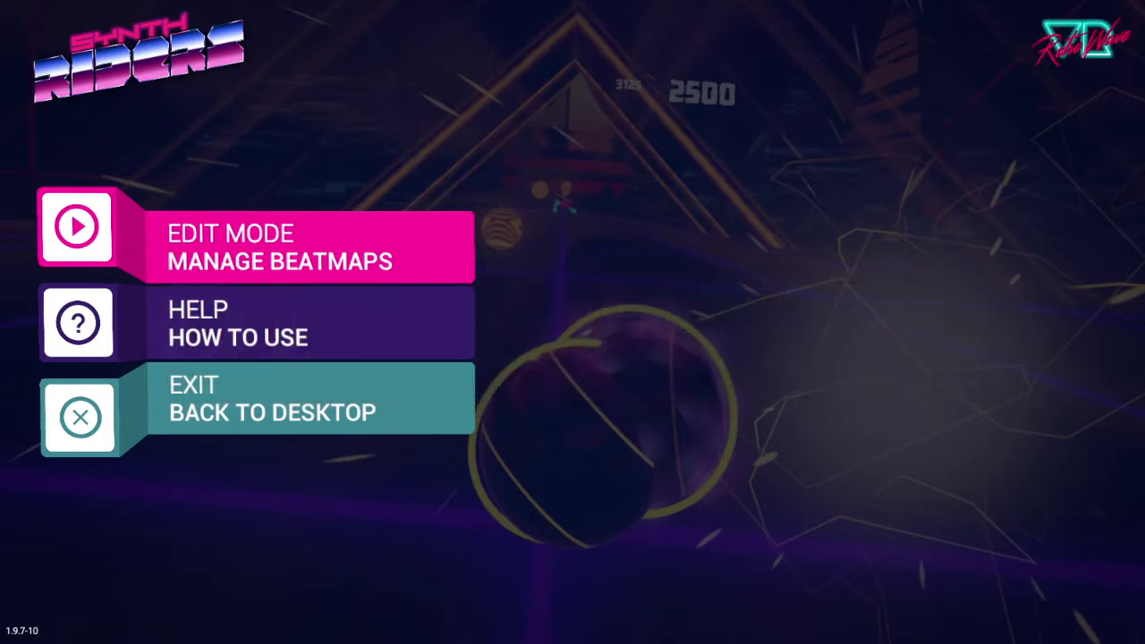
Step: Begin a new beatmap with the artist name "artist", the song name "editor basics" and the track Howling.ogg
left_click(276, 257)
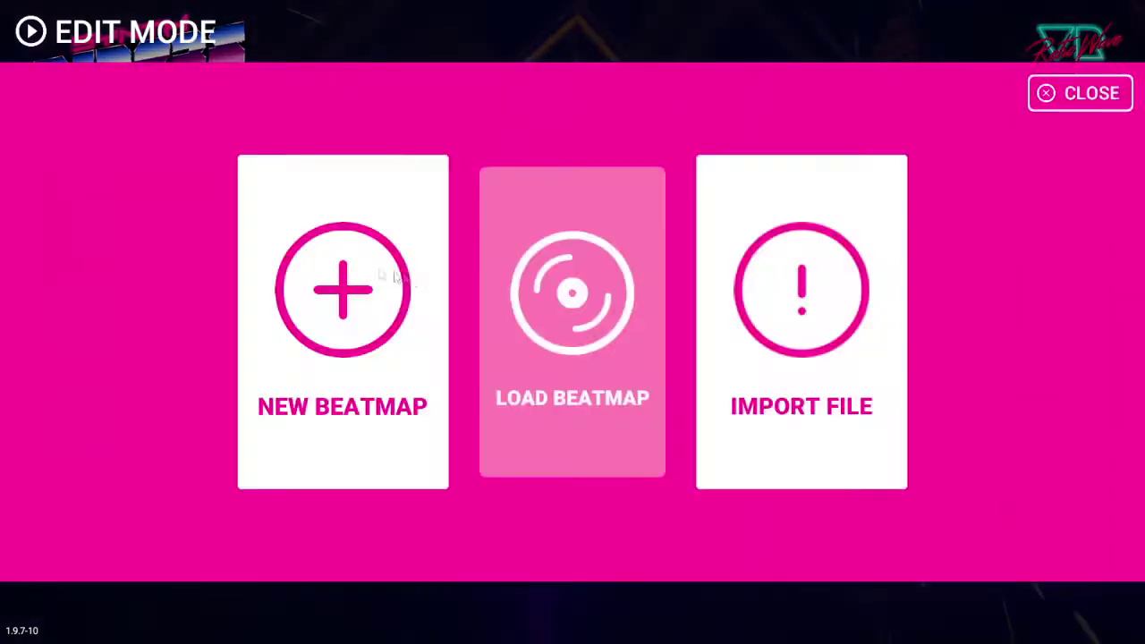
left_click(362, 320)
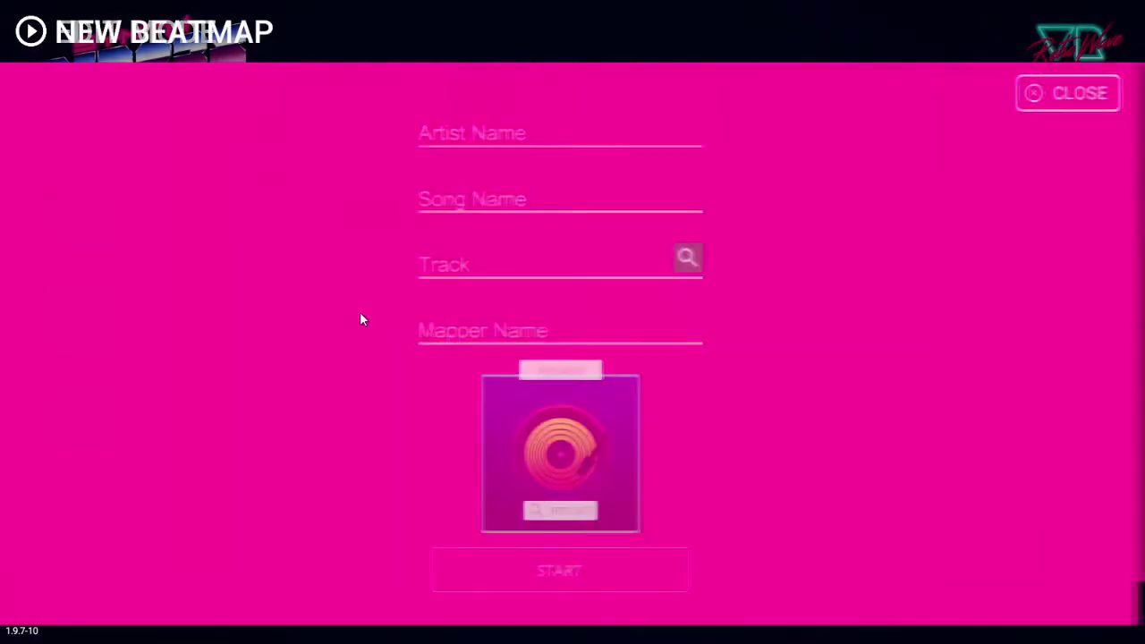
type("artist")
left_click(487, 201)
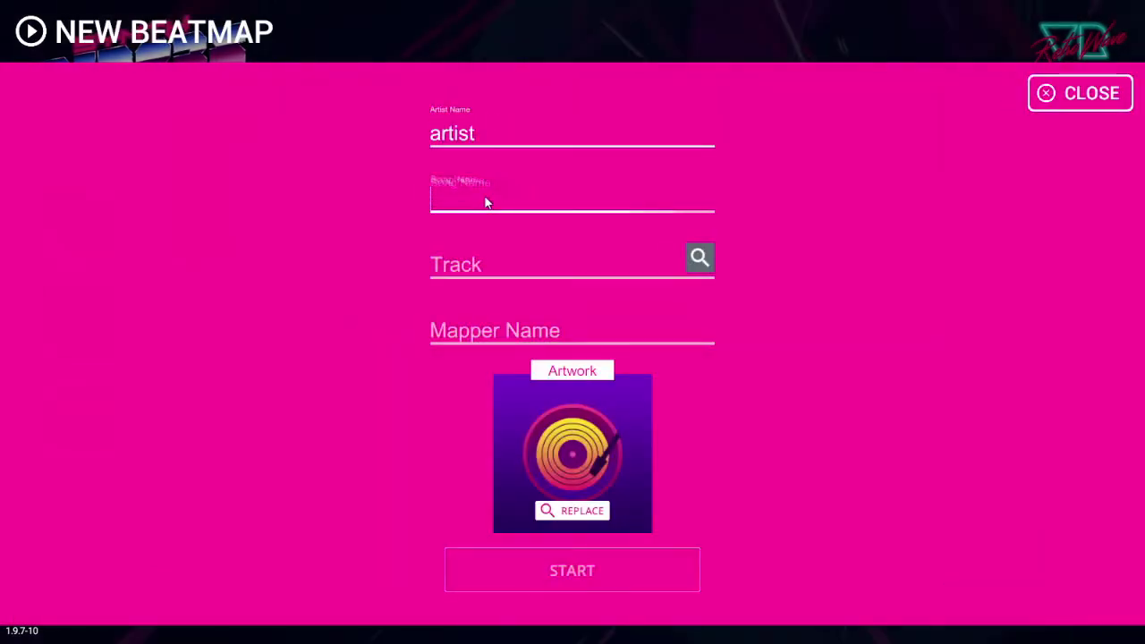
type("editor basics")
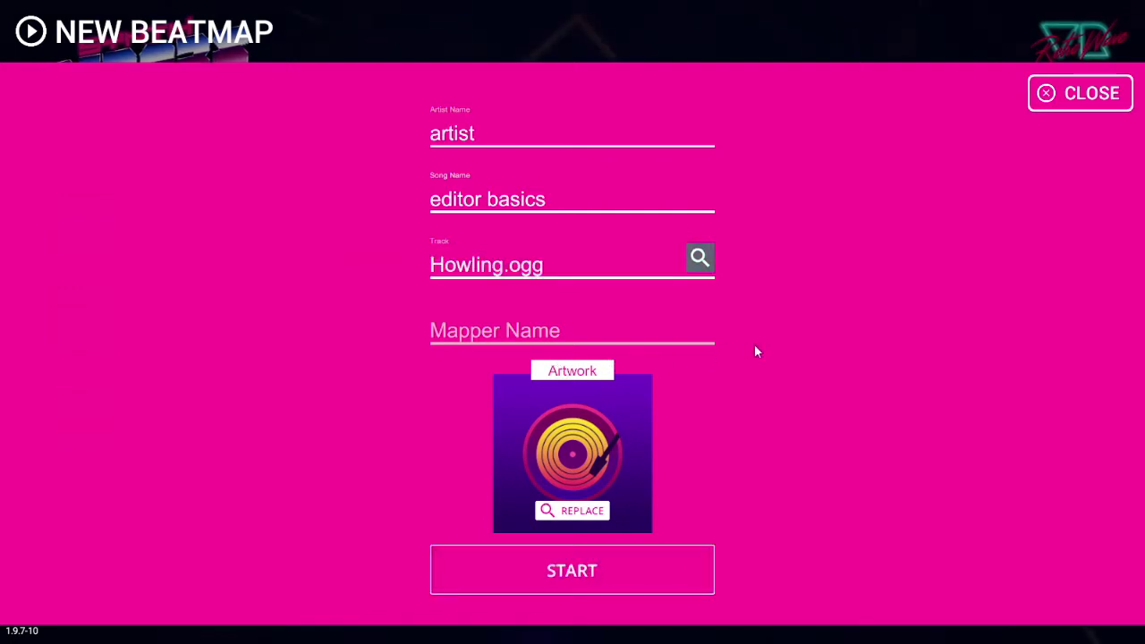
Step: Enter the mapper's name, replace the artwork with the Howling cover image and start editing the new beatmap
left_click(618, 334)
type("whattheshark")
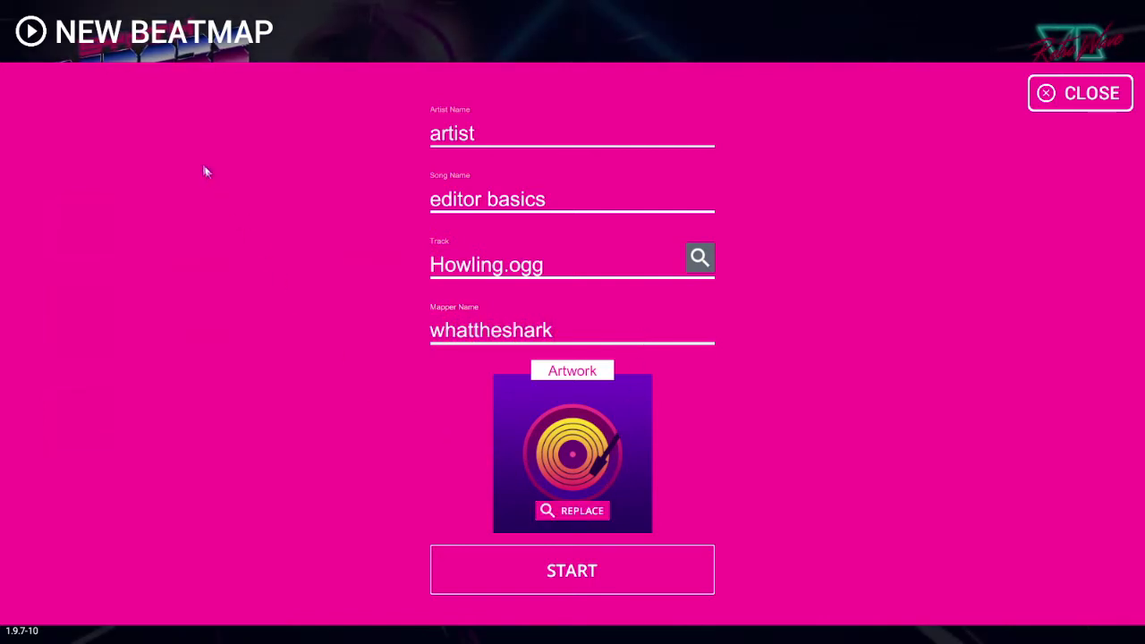
double_click(561, 376)
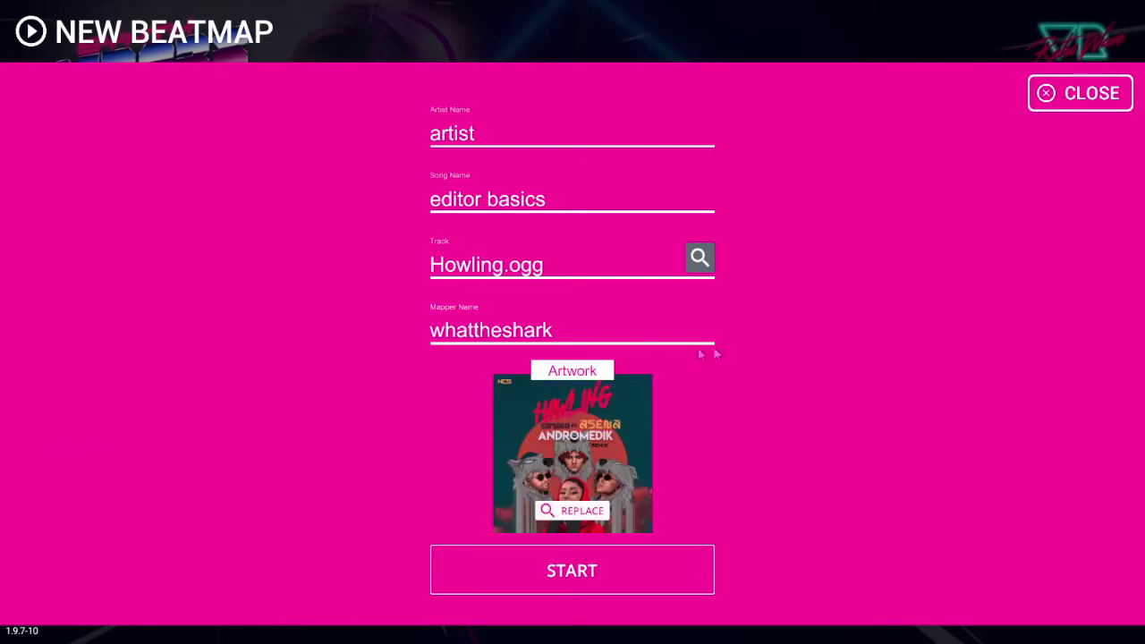
left_click(641, 577)
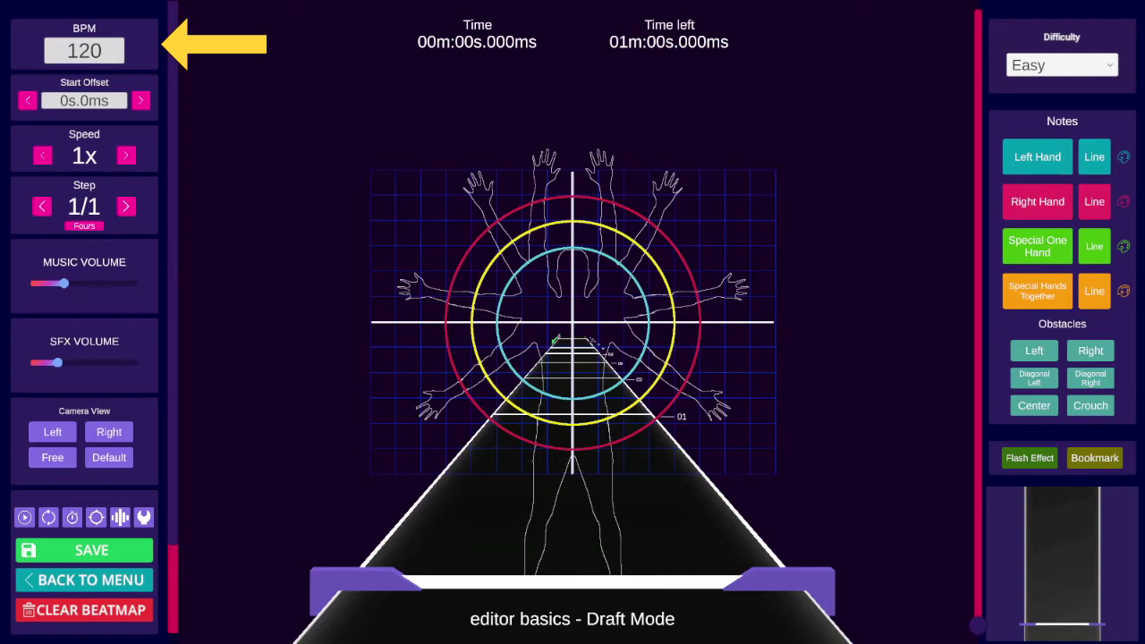
Step: Set the beatmap's BPM to 174 and save the value
left_click(95, 50)
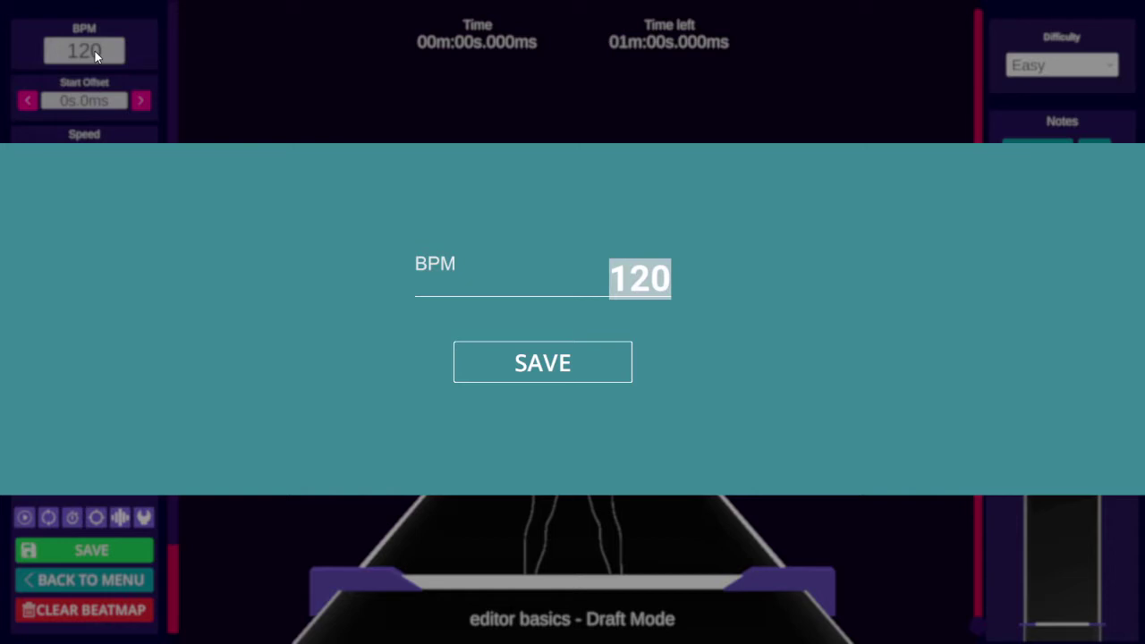
type("174")
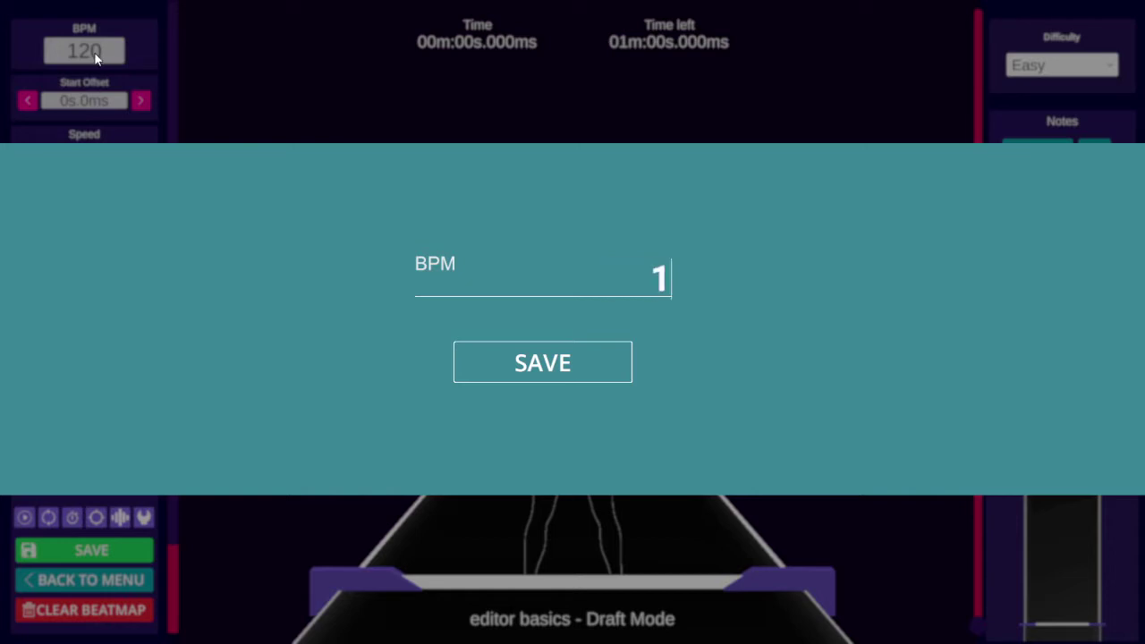
left_click(567, 365)
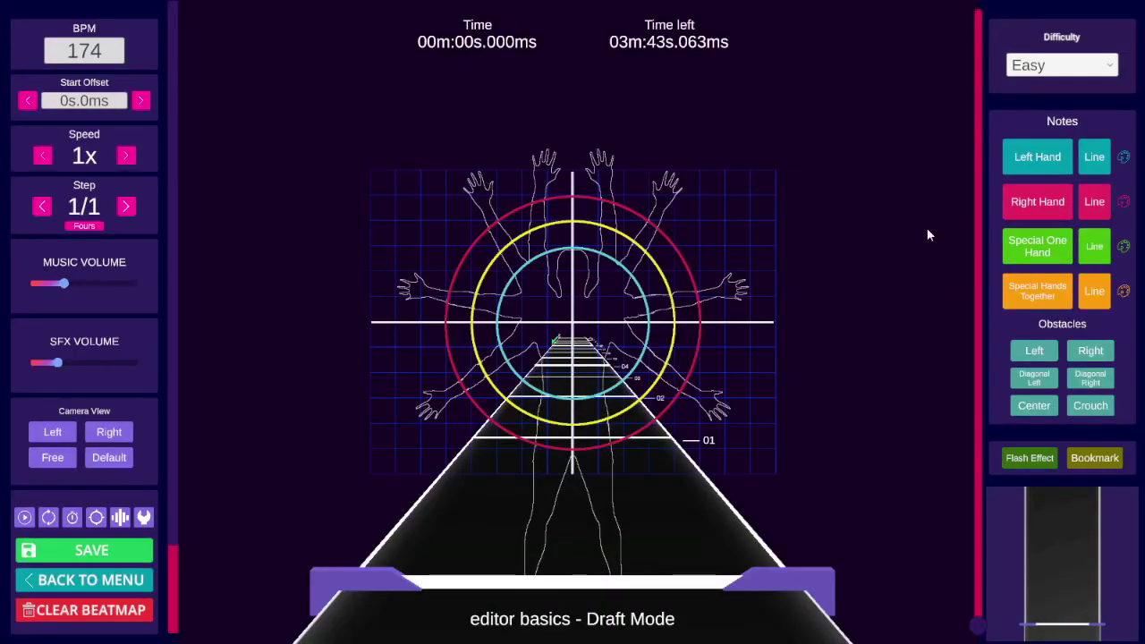
Step: Move along the track to measure 08 and raise the start offset in steps to 400 ms
scroll(389, 209, "up", 3)
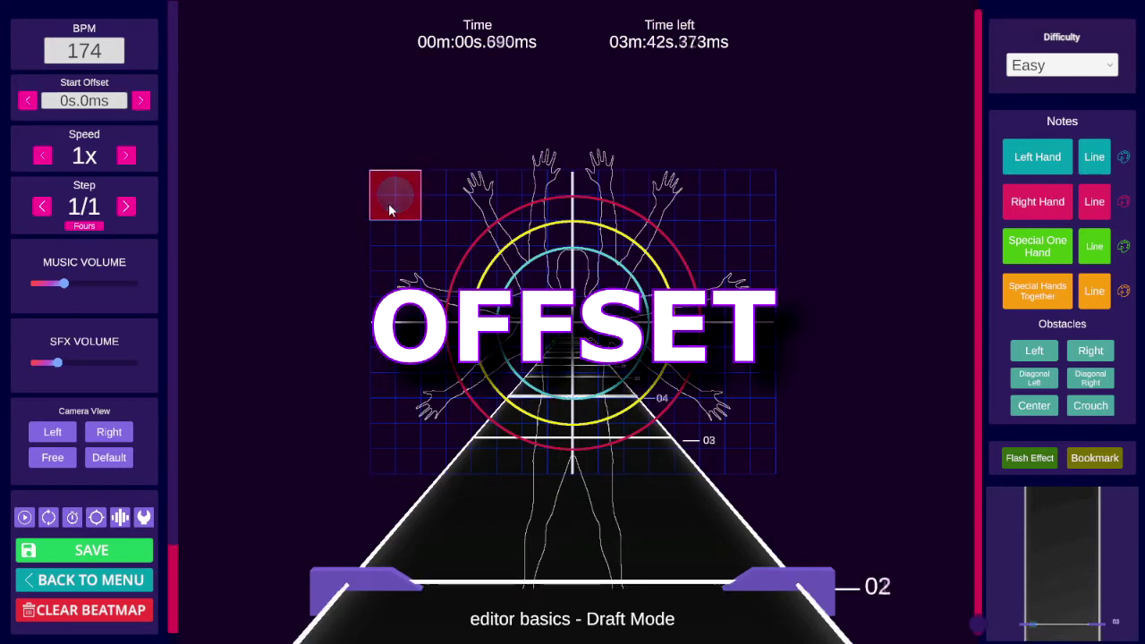
left_click(389, 210)
scroll(388, 204, "down", 5)
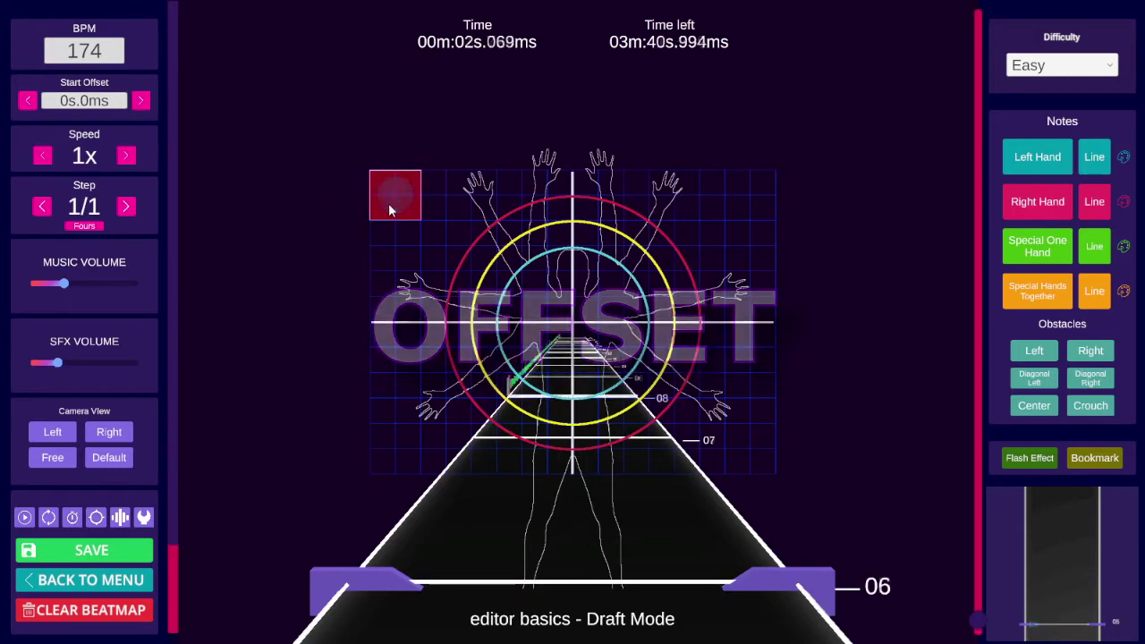
left_click(140, 101)
left_click(140, 101)
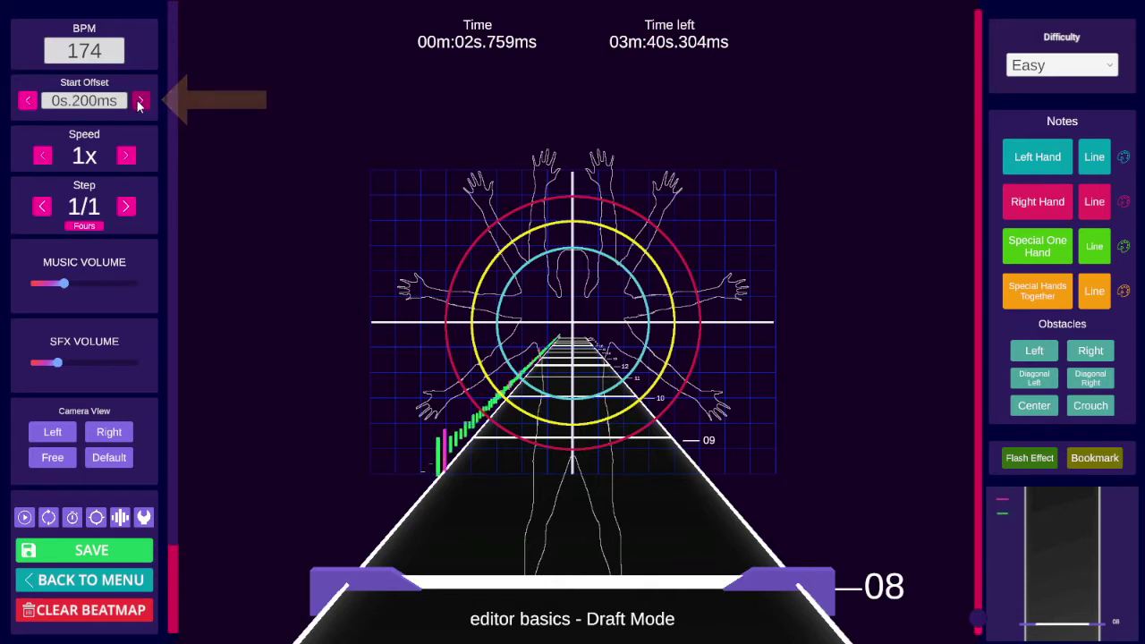
left_click(141, 101)
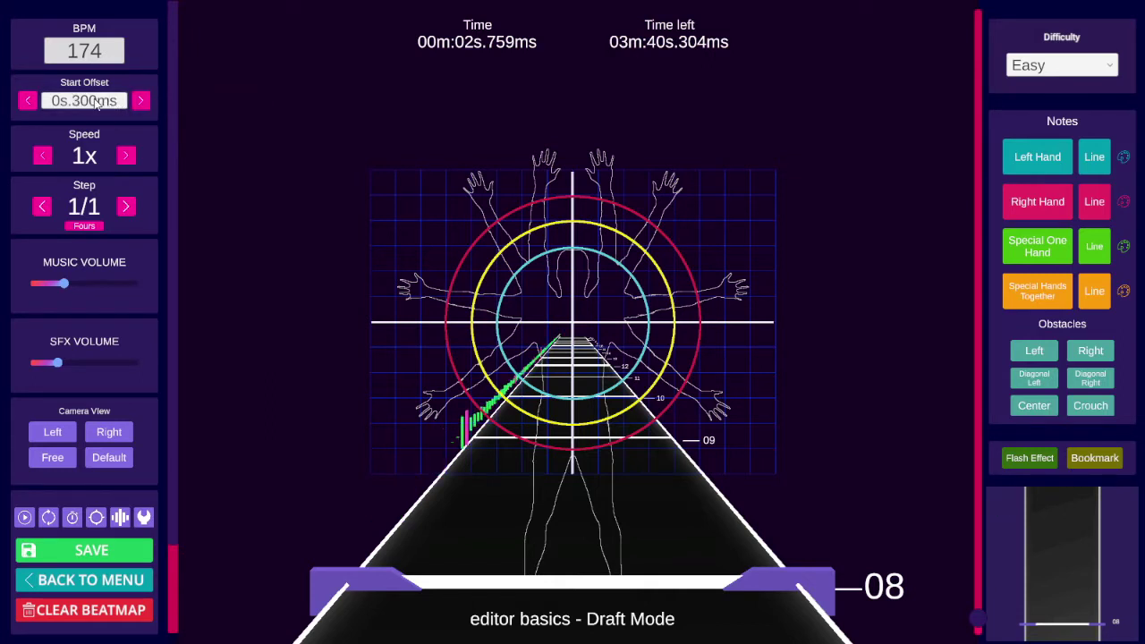
left_click(141, 103)
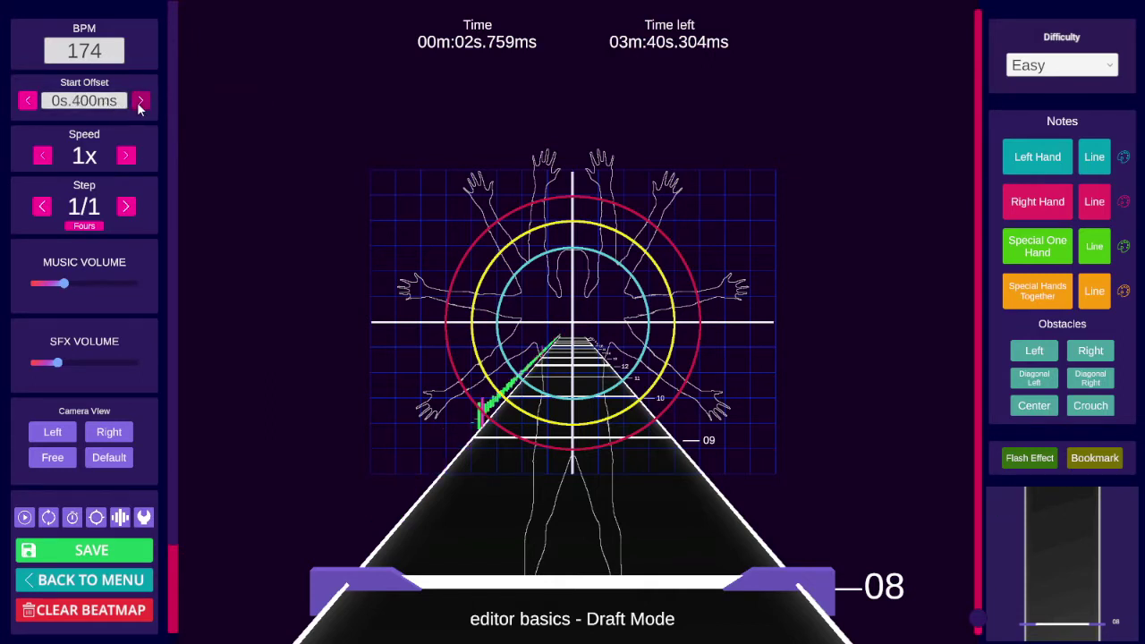
Step: Set the start offset to exactly 350 ms and save it
left_click(85, 103)
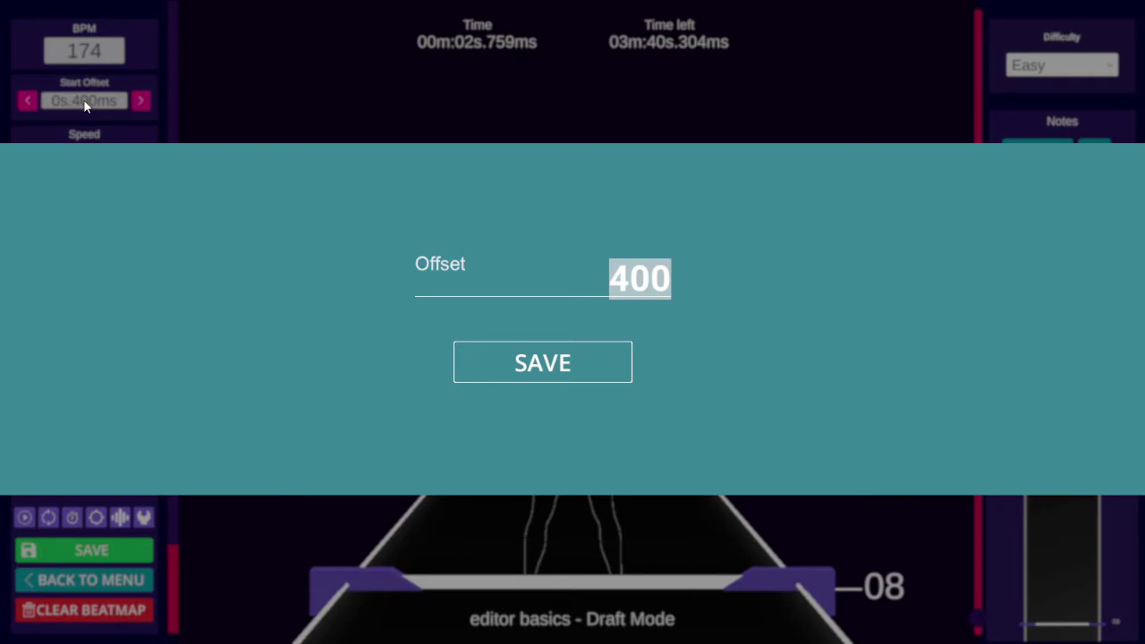
type("350")
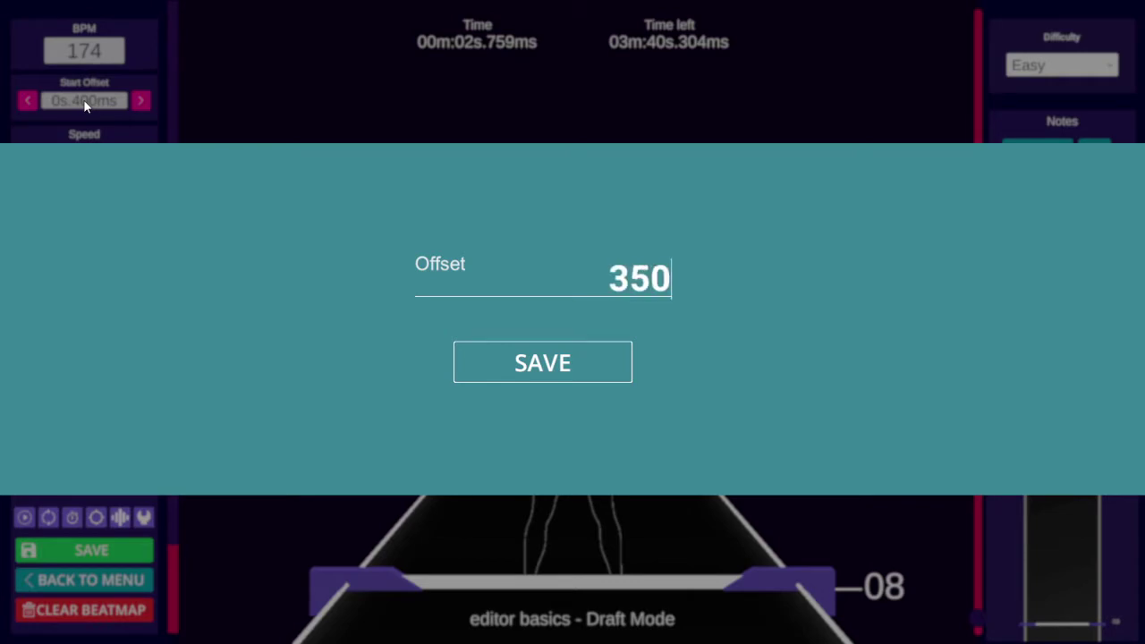
left_click(552, 372)
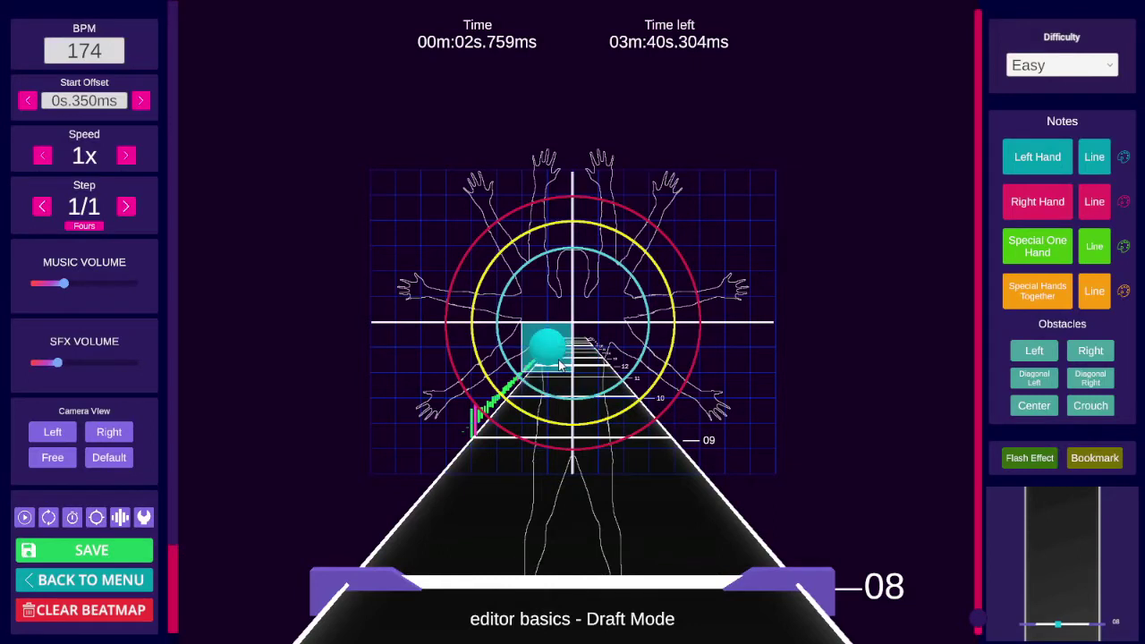
Step: Compare the waveform with measure 09, reset the start offset to 0 ms and return to measure 08
scroll(562, 365, "up", 1)
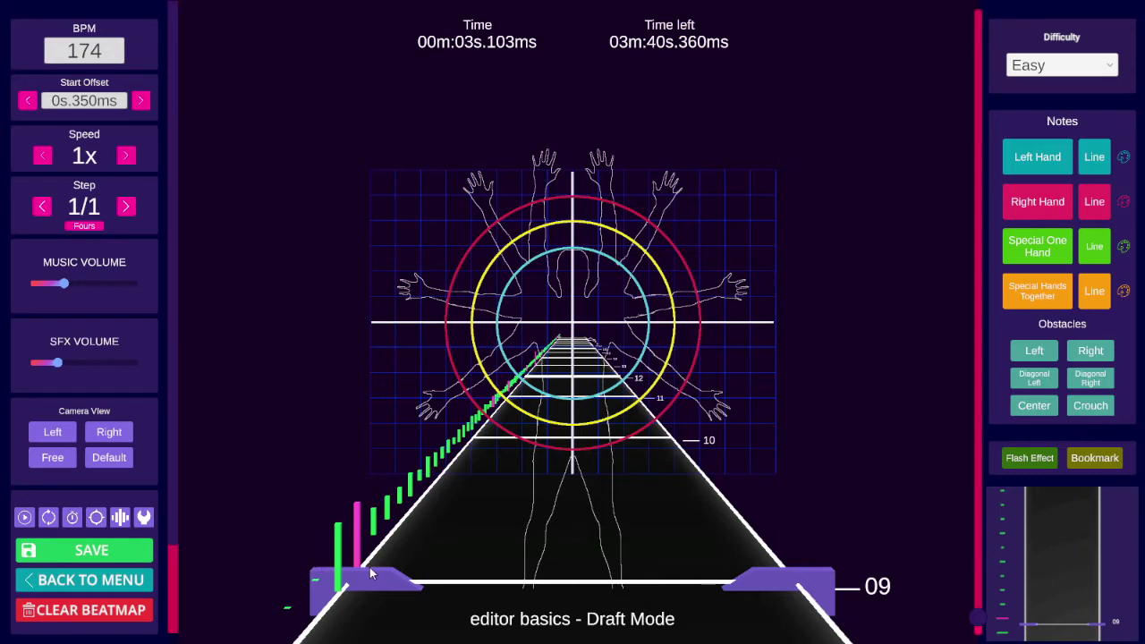
left_click(71, 102)
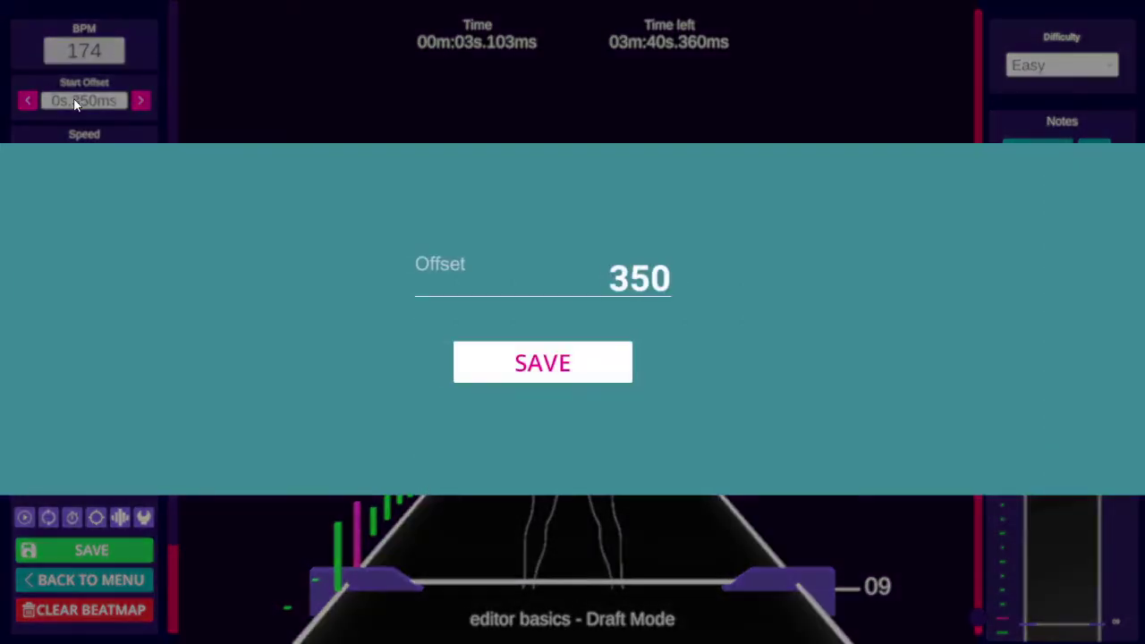
type("0")
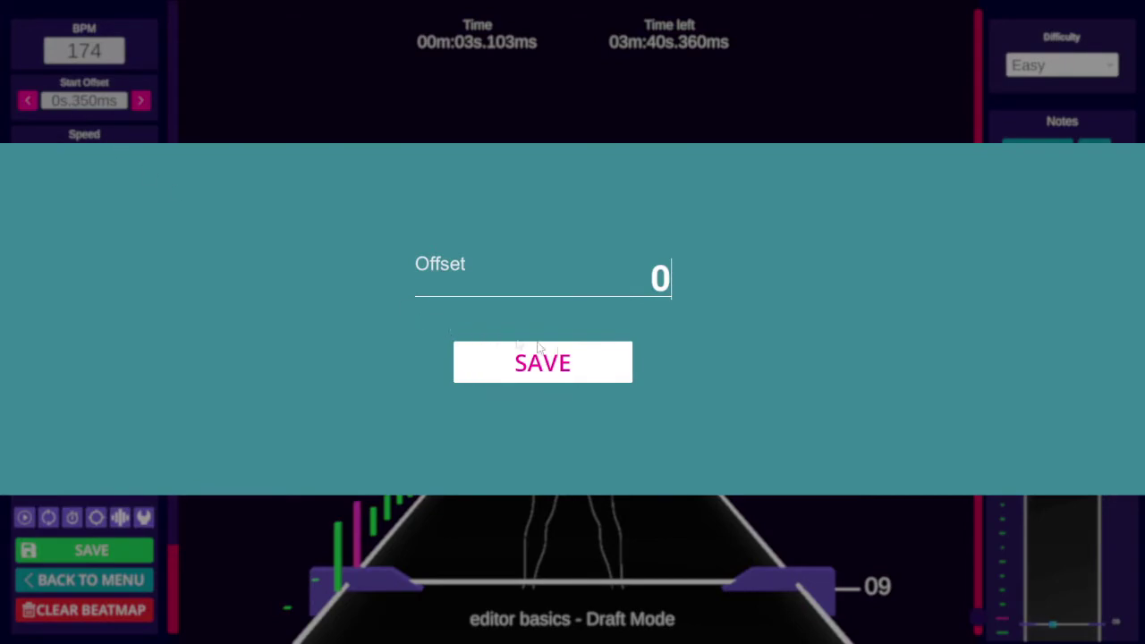
left_click(580, 362)
scroll(828, 340, "down", 1)
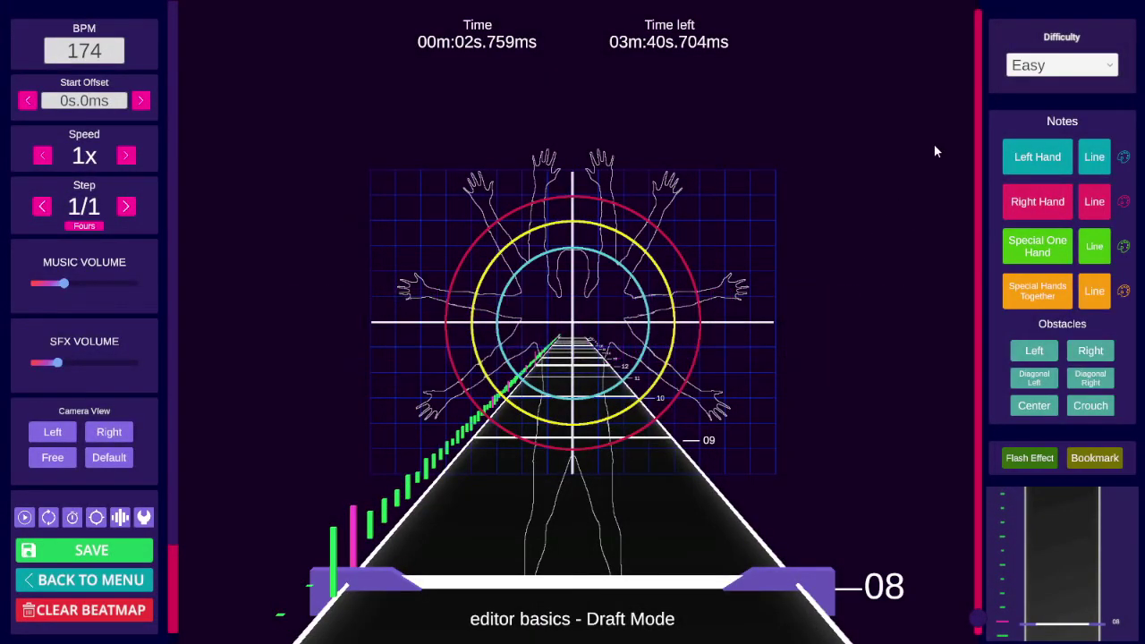
Step: Switch the beatmap's difficulty to Expert
left_click(1041, 73)
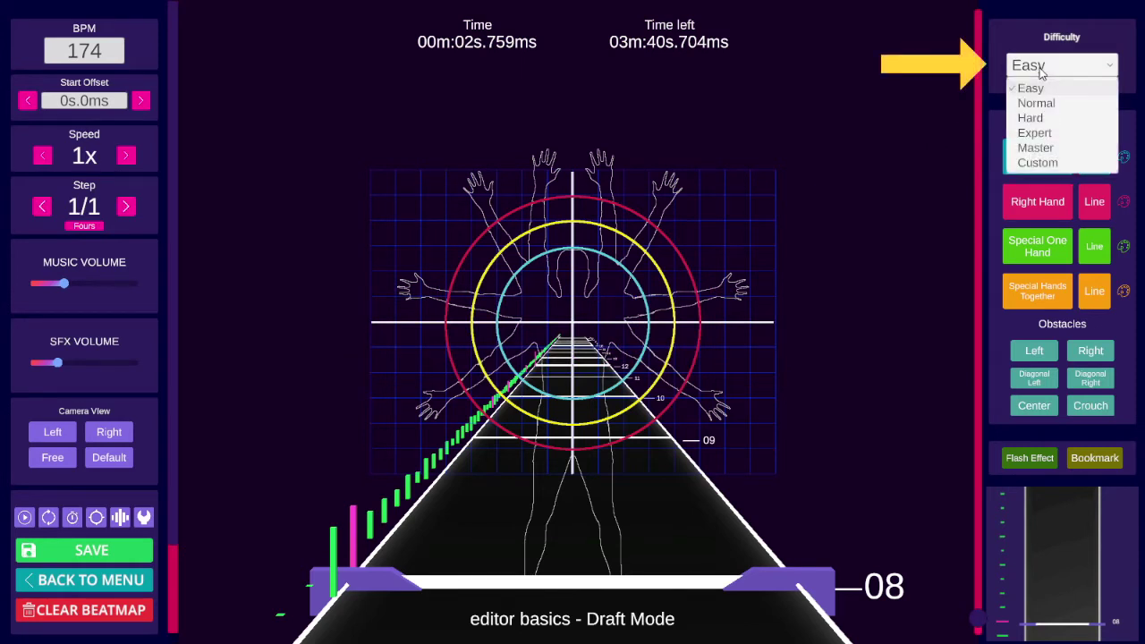
left_click(1035, 135)
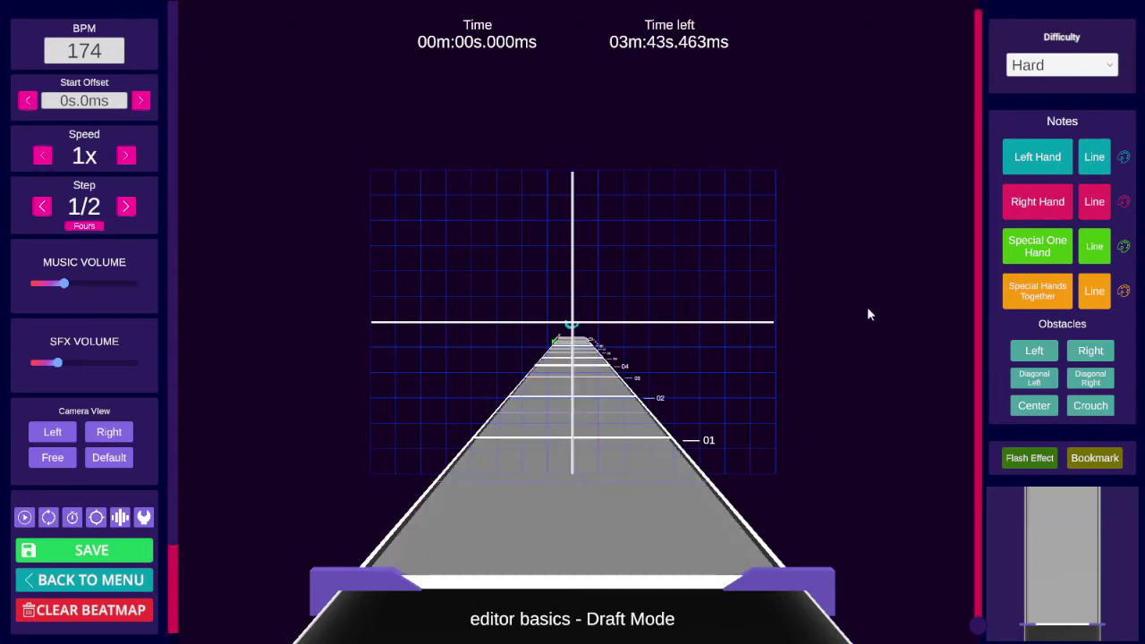
Step: Copy the selected notes at the start of the Hard difficulty and paste them into the Expert difficulty
key("ctrl+c")
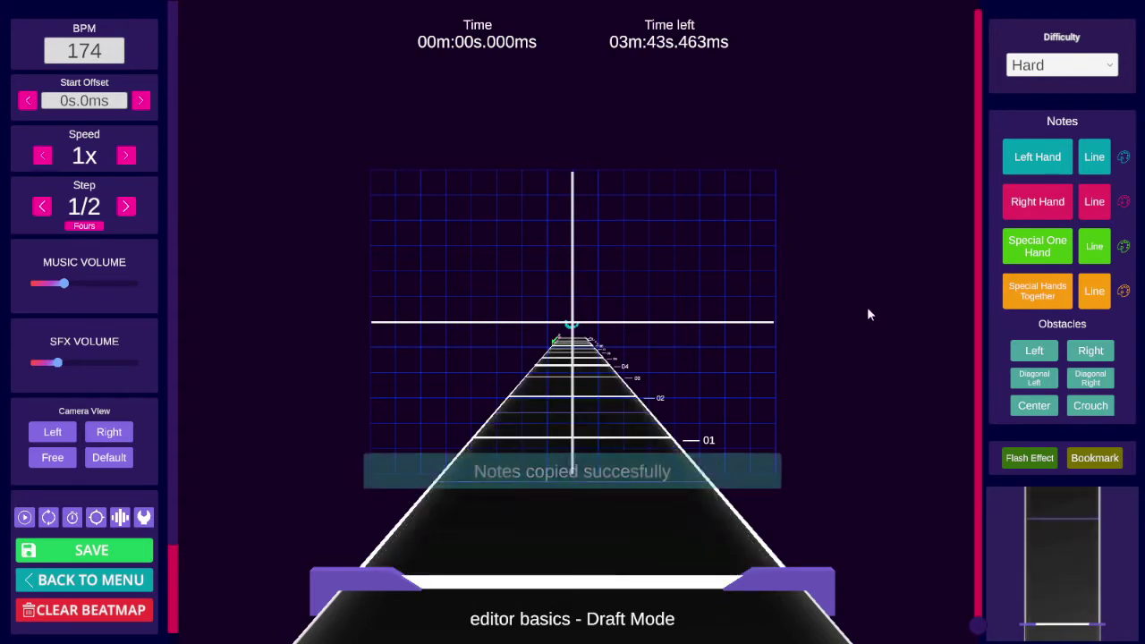
left_click(1045, 64)
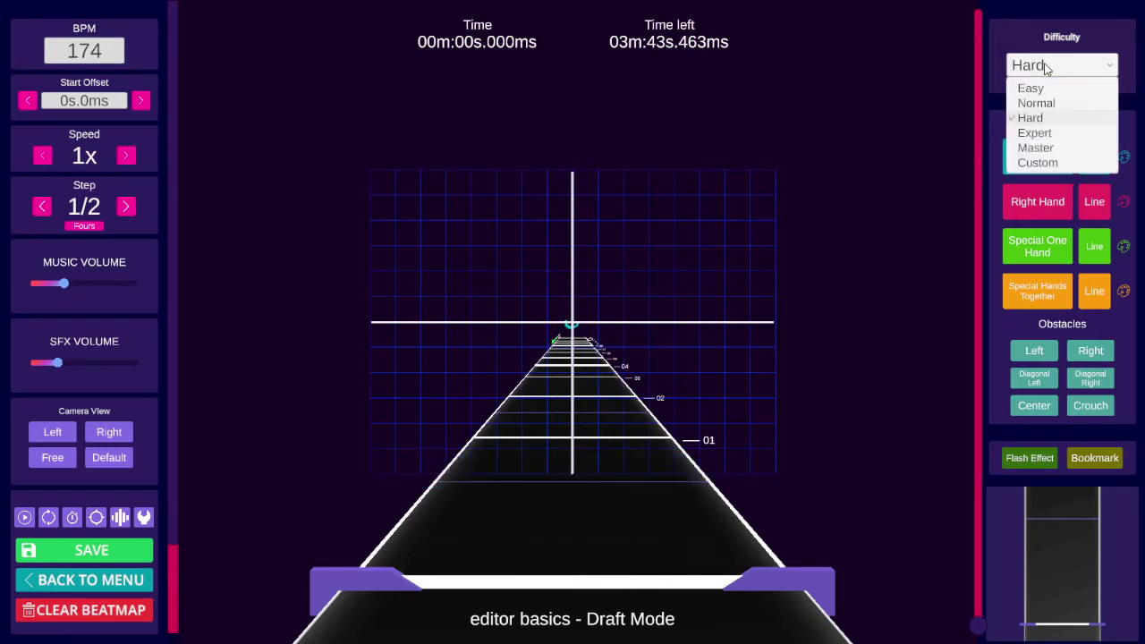
left_click(1039, 134)
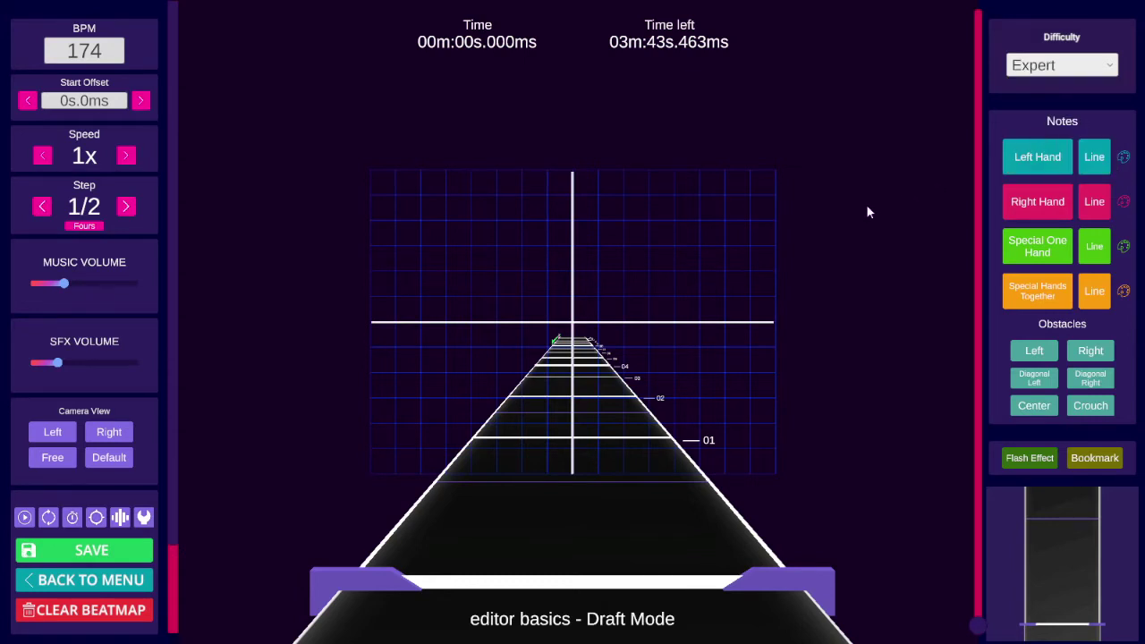
key("ctrl+v")
Step: View the Hard difficulty and return to the Expert difficulty
left_click(1063, 64)
left_click(1038, 119)
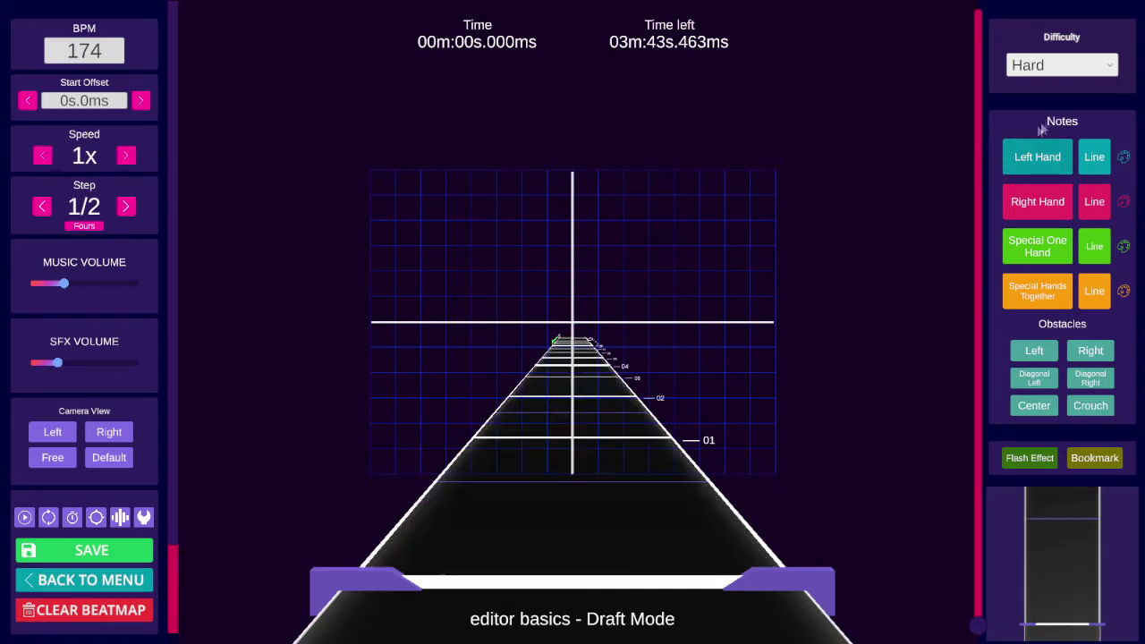
left_click(1061, 68)
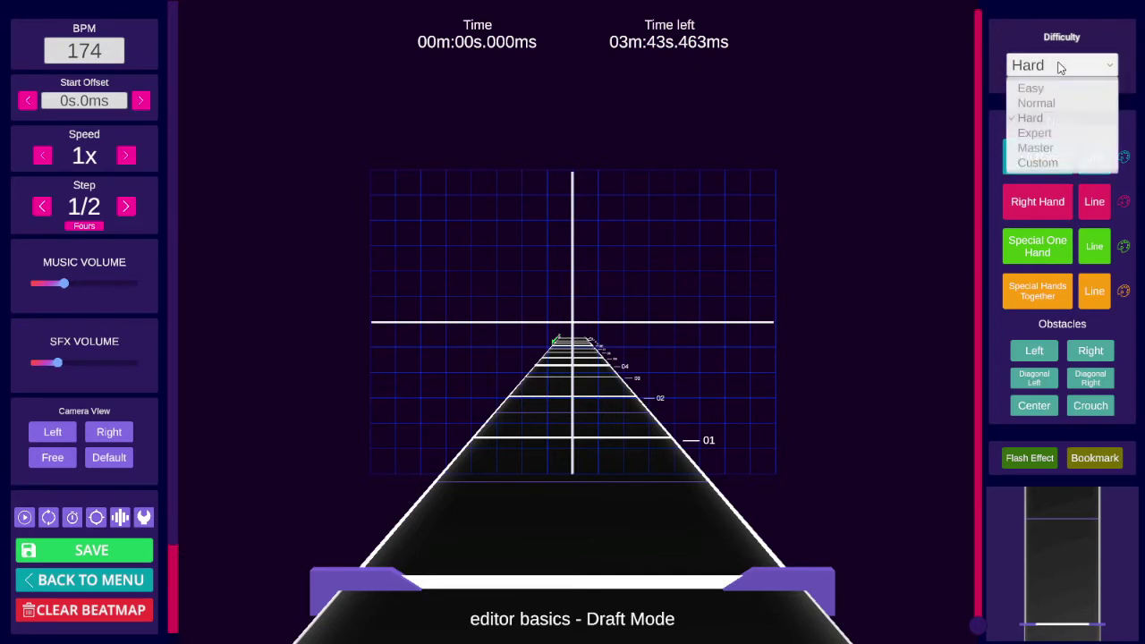
left_click(1038, 129)
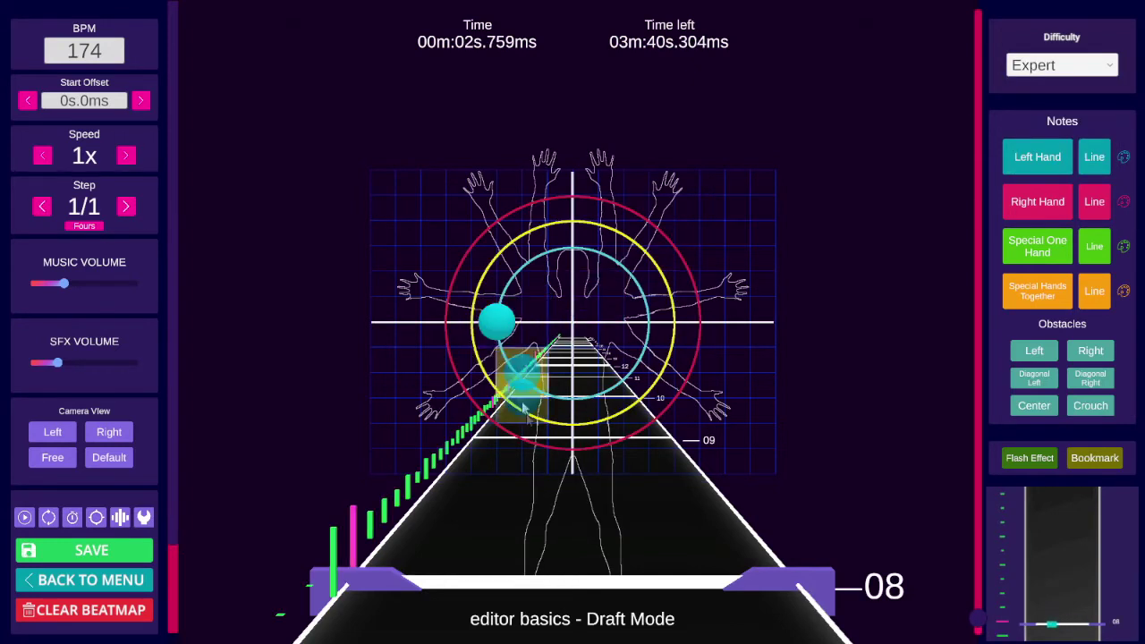
Step: Save the beatmap, load its Beatmap Info from the edit mode and toggle the Draft Mode option
left_click(86, 557)
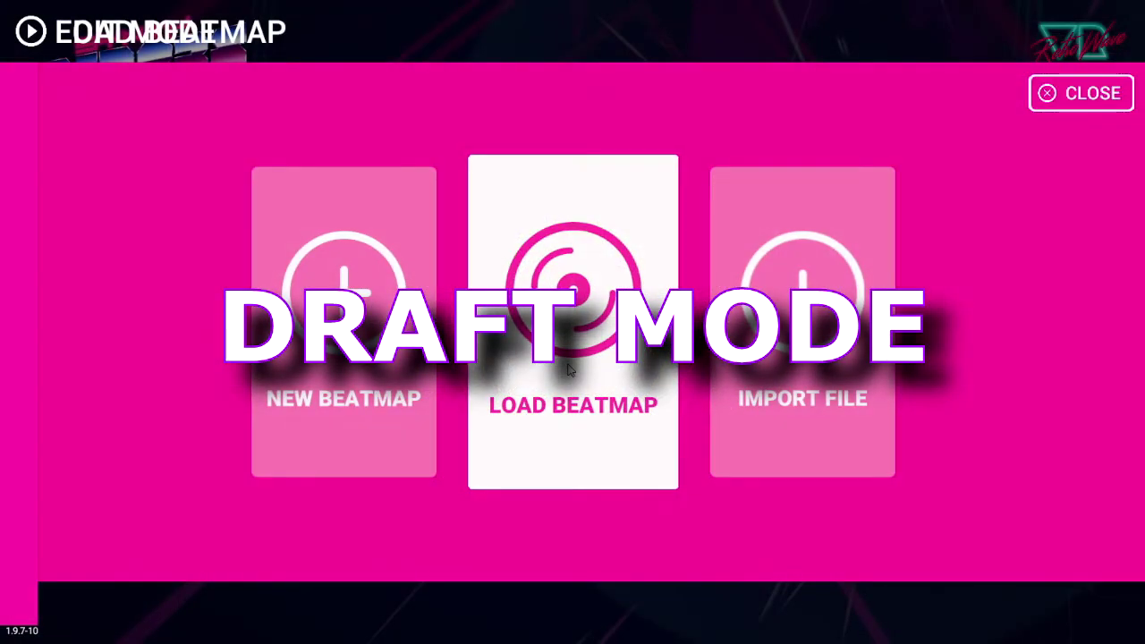
left_click(568, 370)
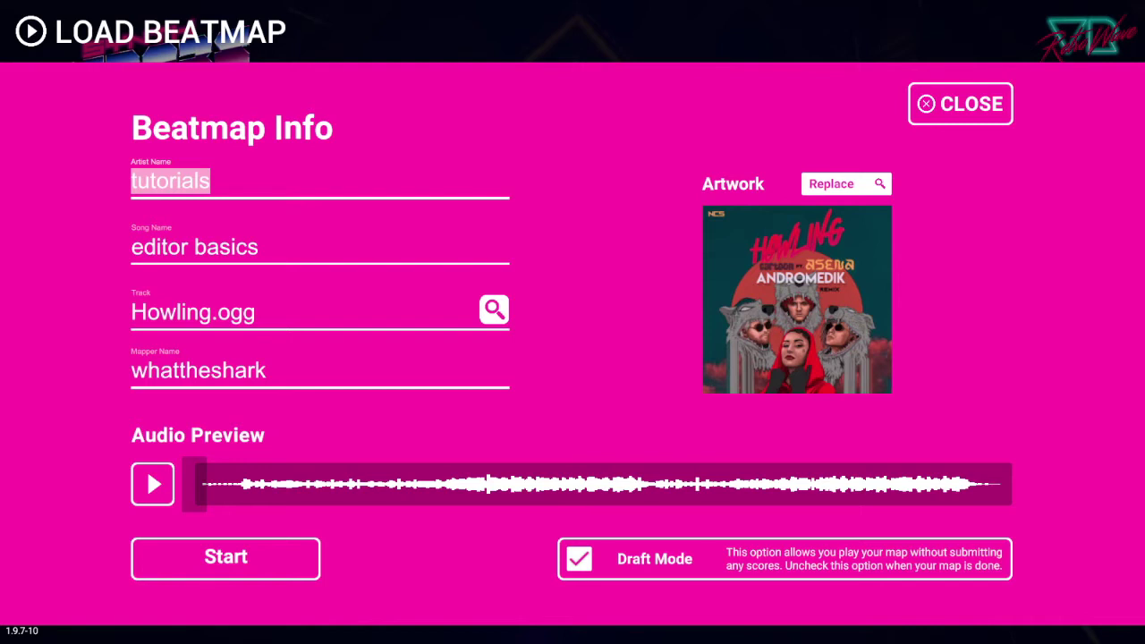
left_click(580, 560)
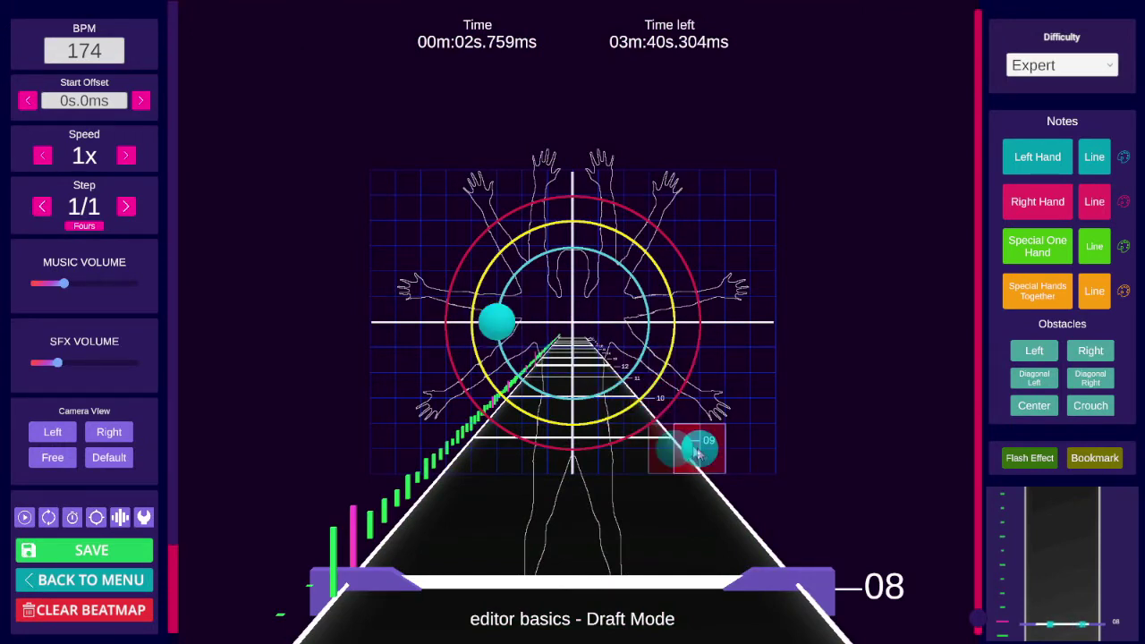
Step: Place a left-hand and a right-hand note on the horizontal axis at beat 08, and delete both
mouse_move(499, 331)
left_mouse_down()
mouse_move(578, 391)
mouse_move(494, 326)
left_mouse_up()
key("2")
left_click_drag(632, 334, 644, 333)
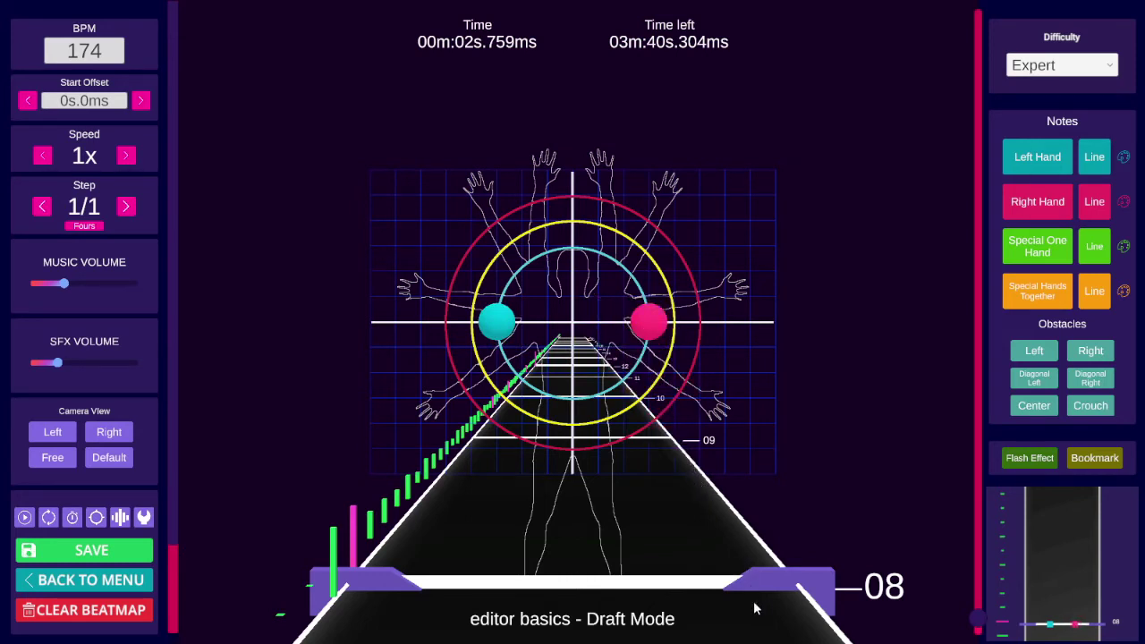
key("Delete")
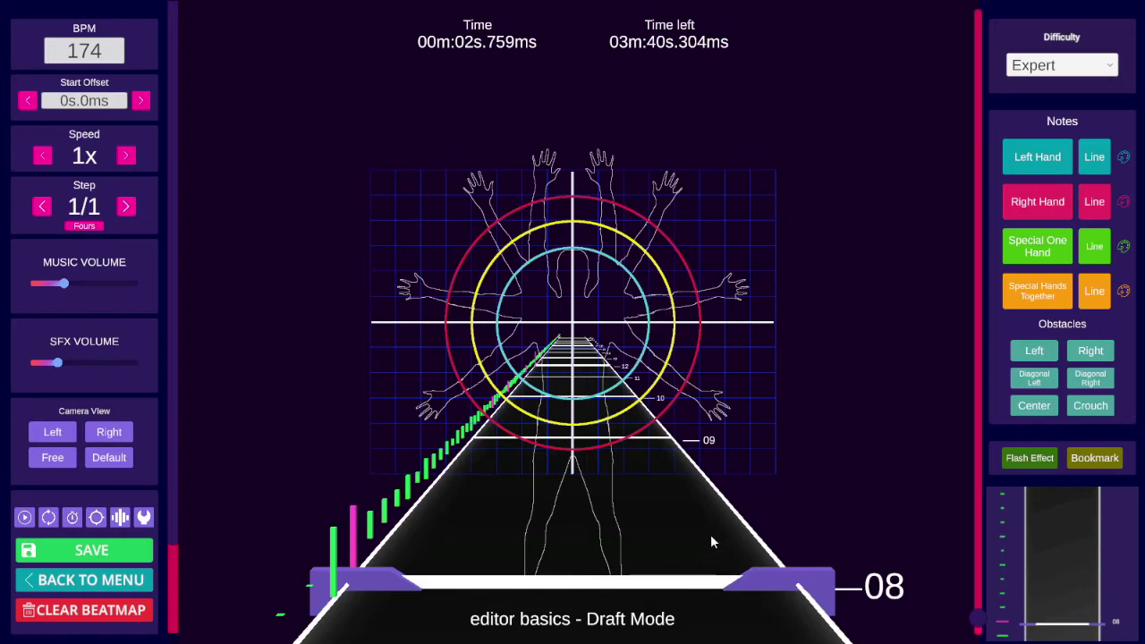
Step: Open the Keybindings list and look through the Map Editing Controls bindings
key("F1")
scroll(784, 505, "down", 3)
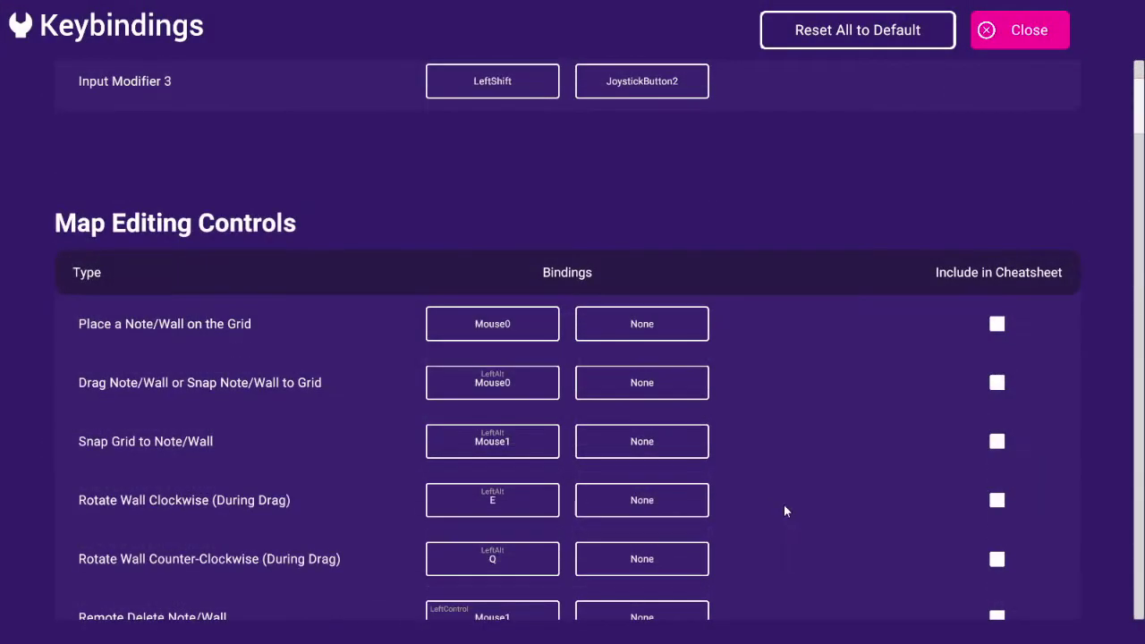
scroll(784, 504, "down", 10)
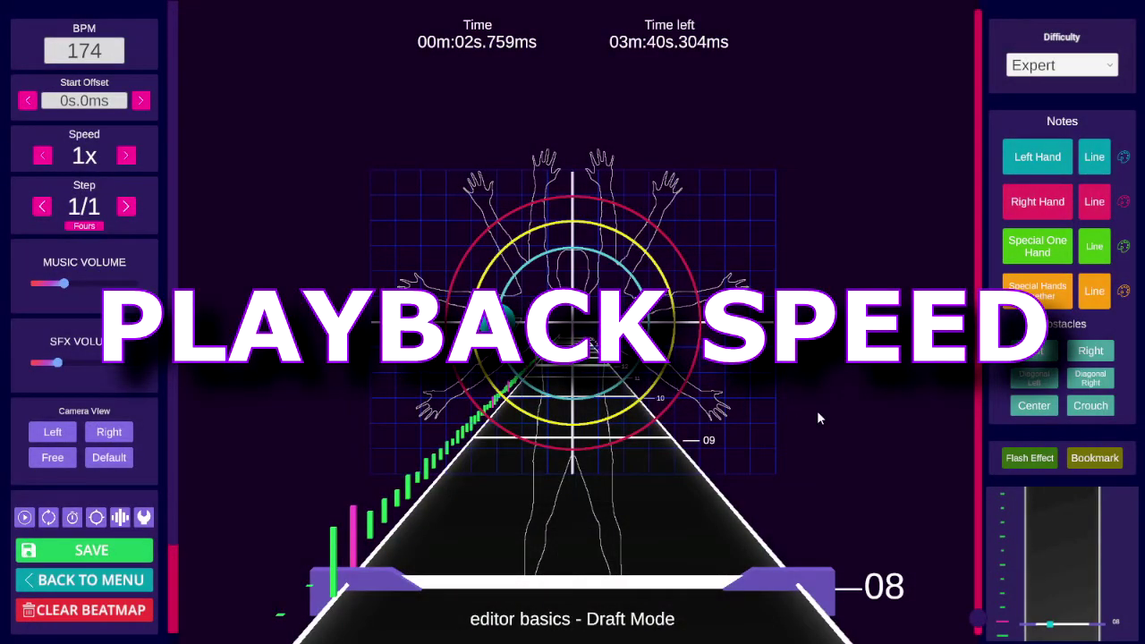
Step: Play the song from beat 08 and raise the playback speed to 2.5x
key("space")
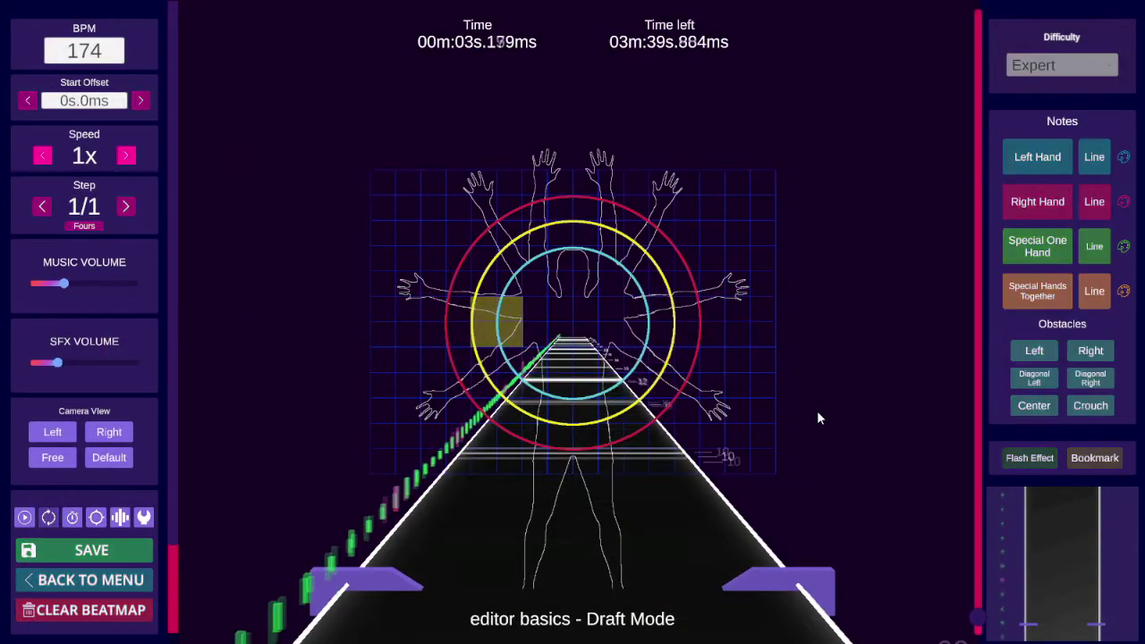
key("Up")
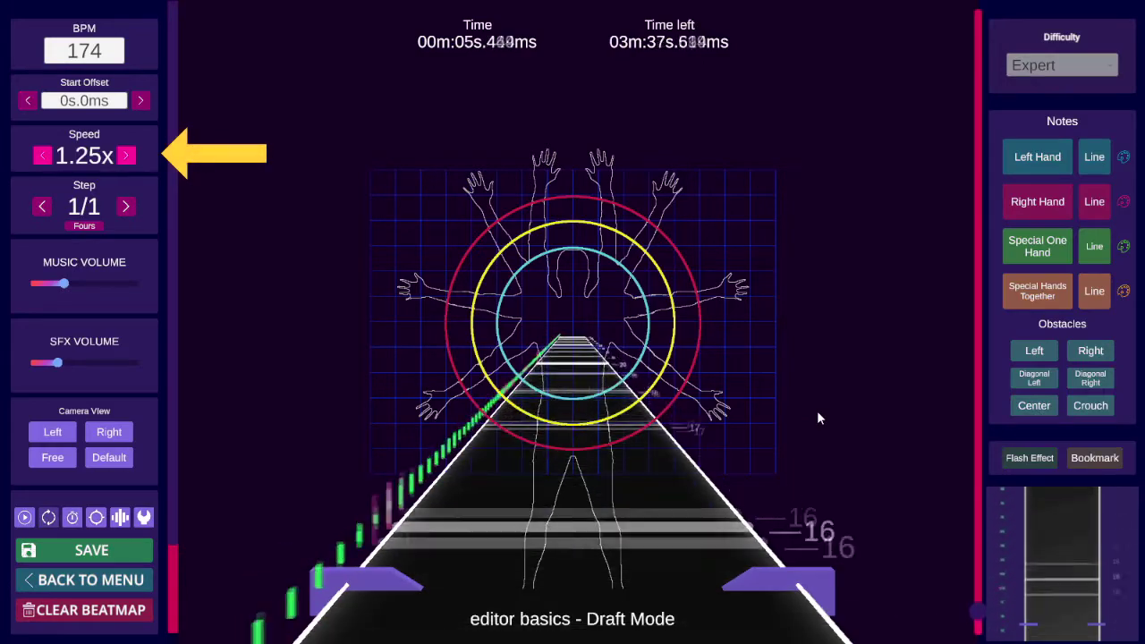
key("Up")
key("Up")
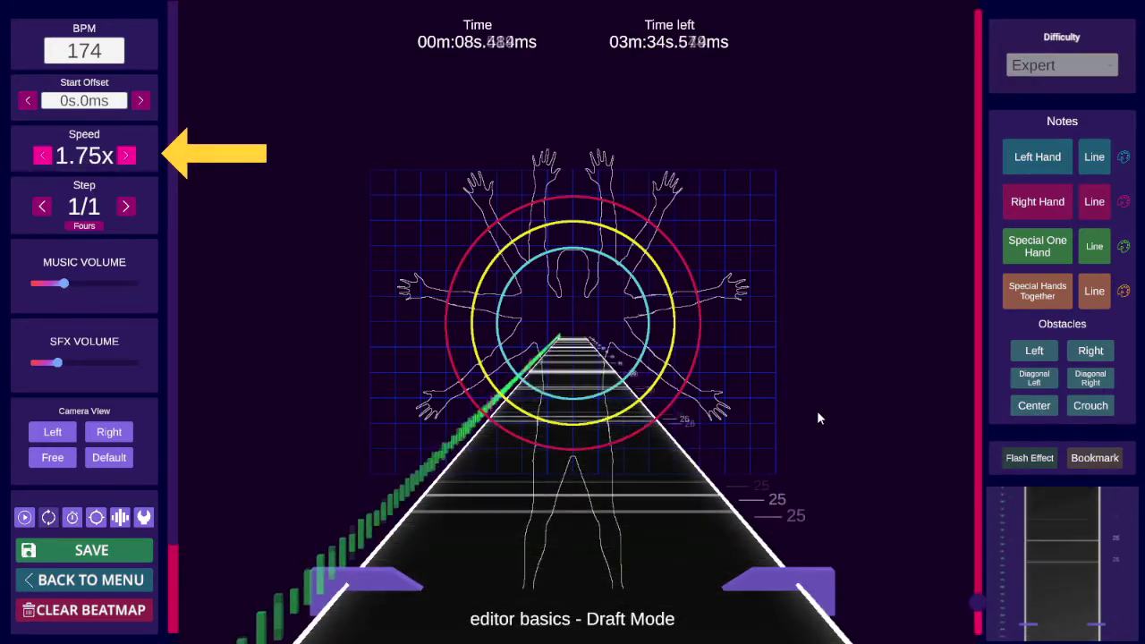
key("Up")
key("Up")
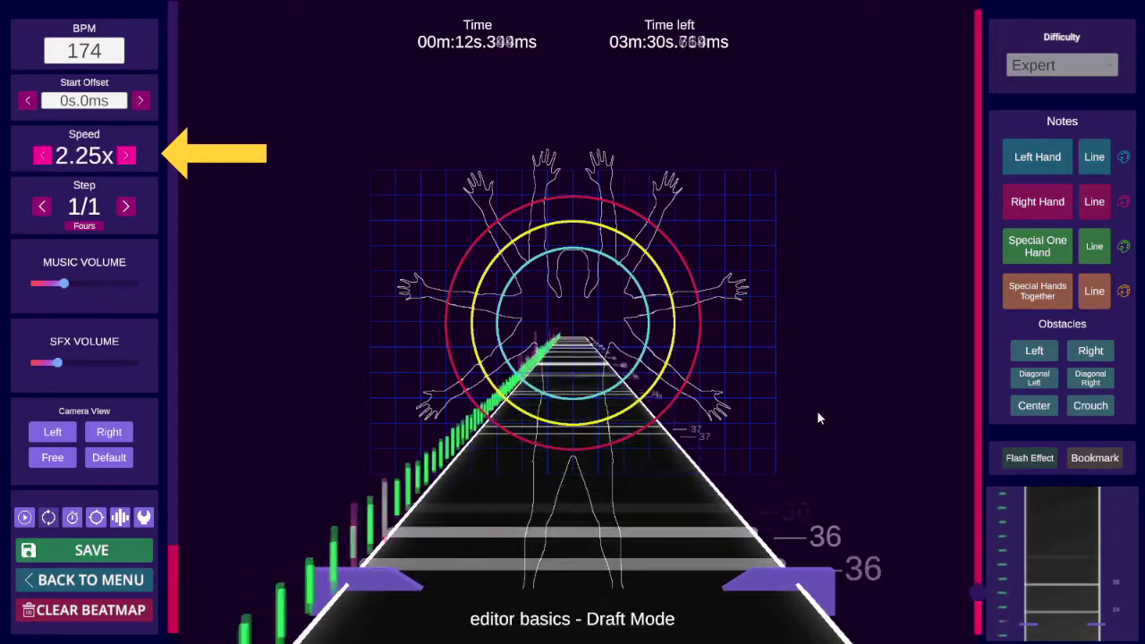
key("Up")
Step: Switch to the left camera view and lower the playback speed during playback
left_click(57, 435)
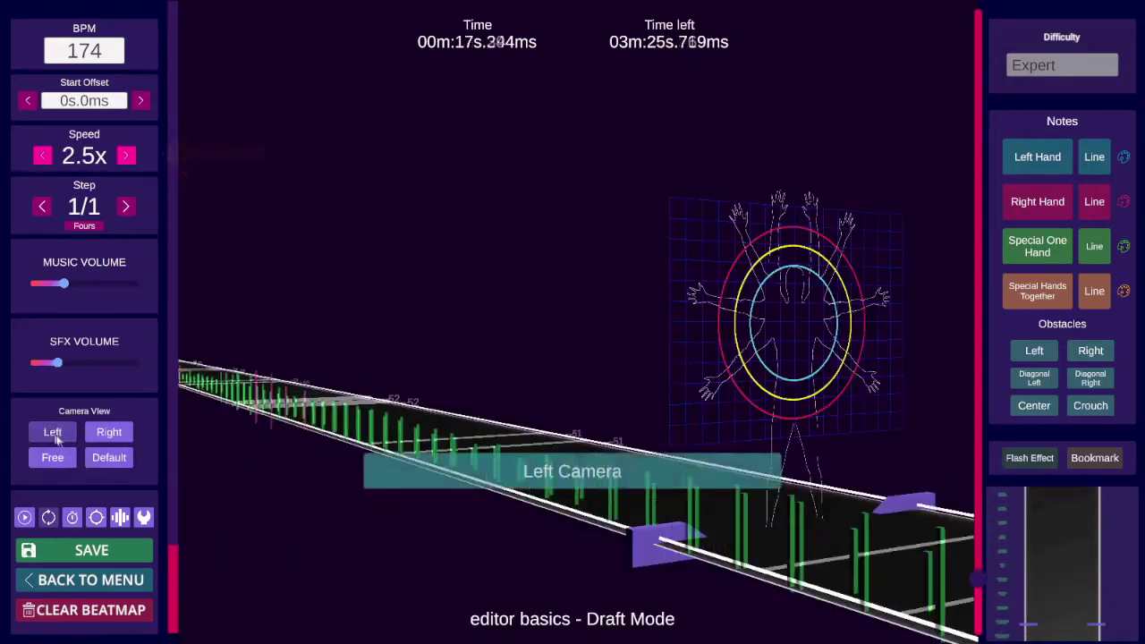
key("Down")
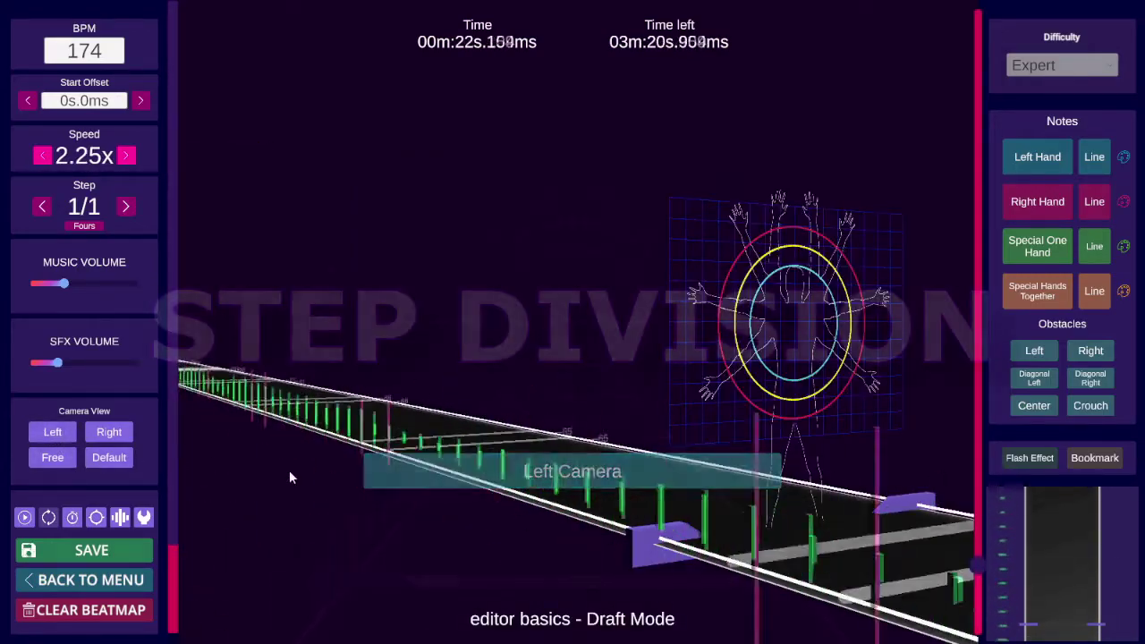
key("Down")
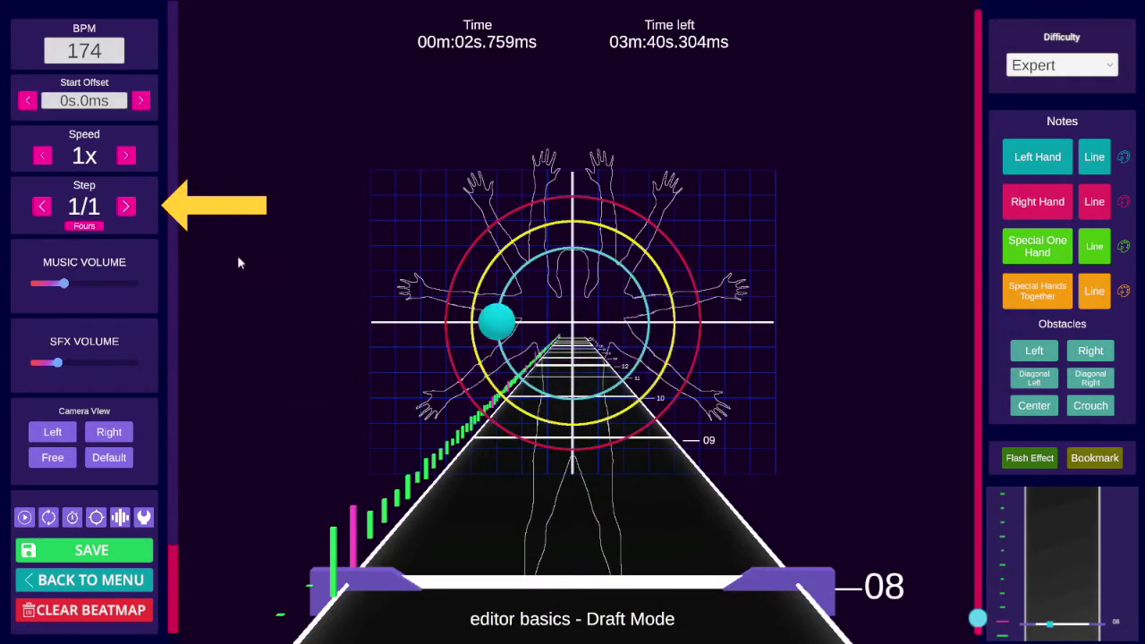
Step: Place a left-hand note at beat 09, where the inner circle meets the horizontal axis on its left side, and return to beat 08
scroll(442, 361, "up", 1)
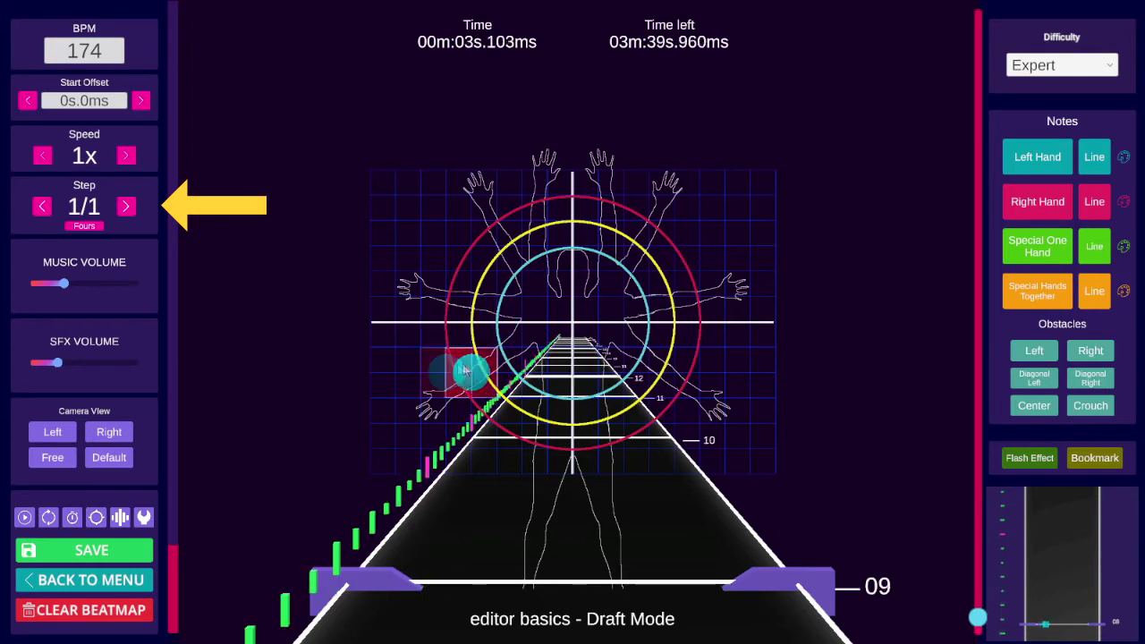
left_click(496, 333)
scroll(564, 394, "down", 1)
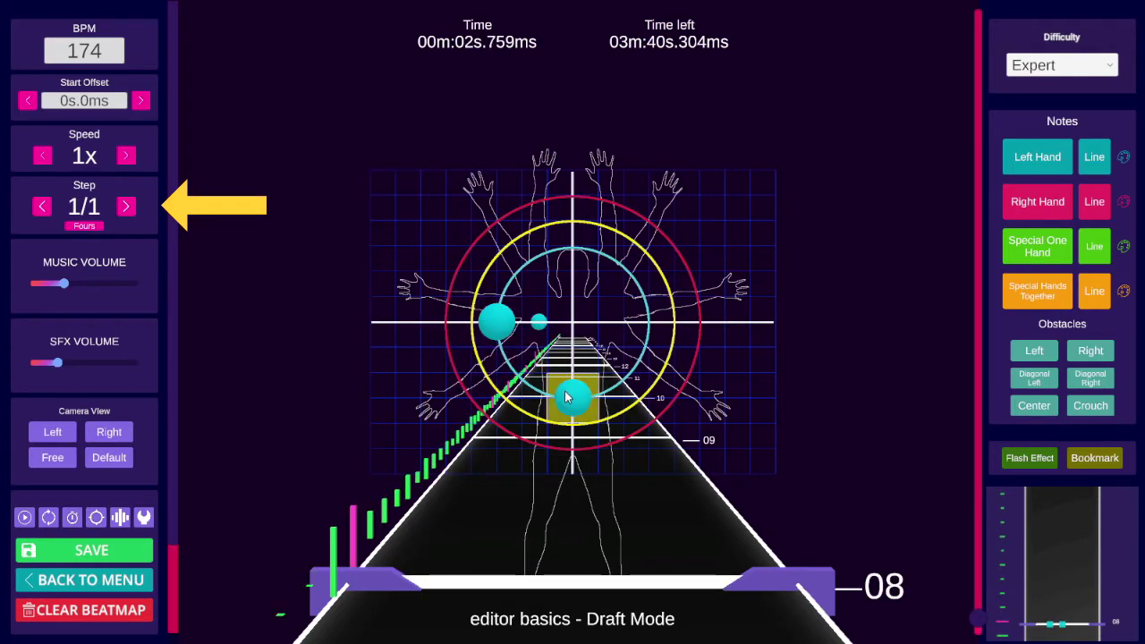
Step: Set the step division to 1/2 and place a right-hand note halfway between beats 08 and 09
scroll(663, 413, "up", 1, "ctrl")
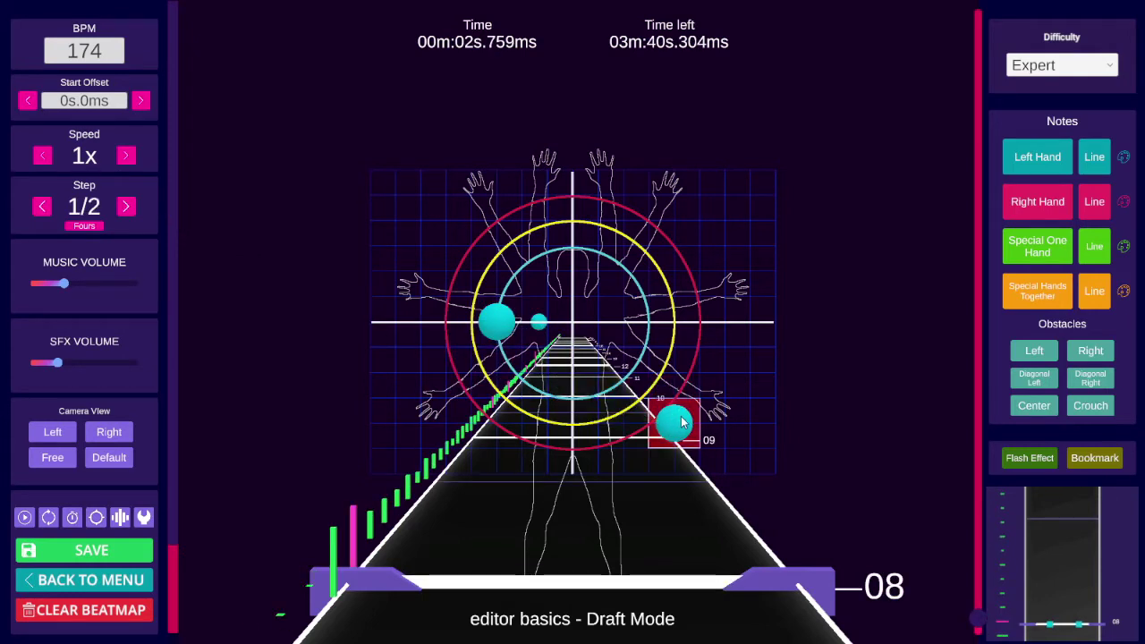
scroll(680, 423, "down", 1)
key("2")
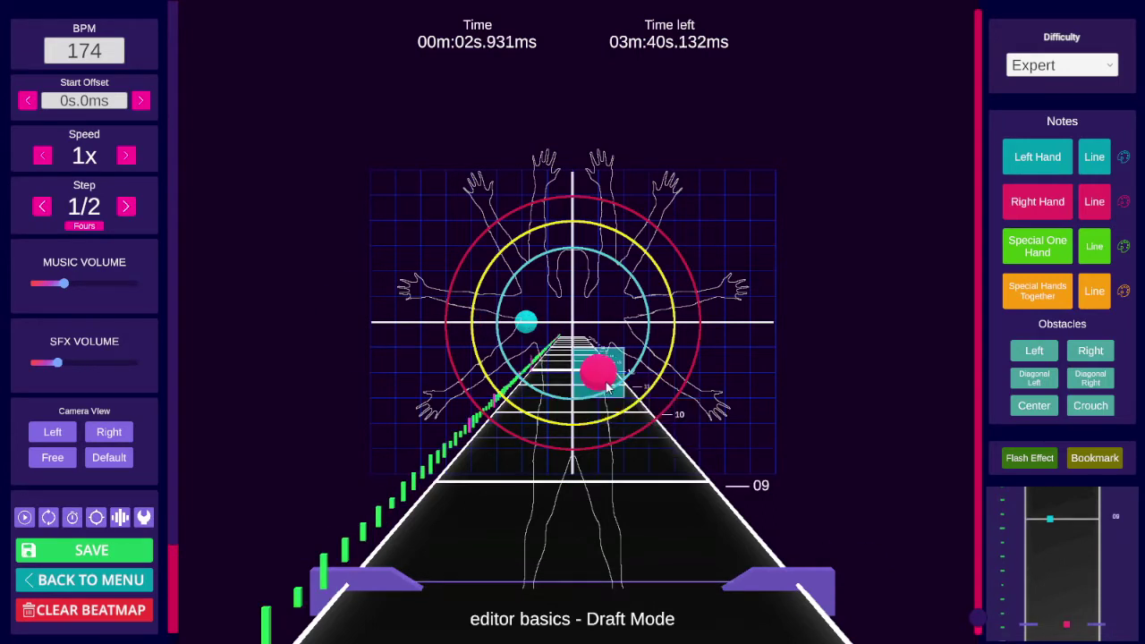
left_click(621, 385)
scroll(654, 430, "up", 1)
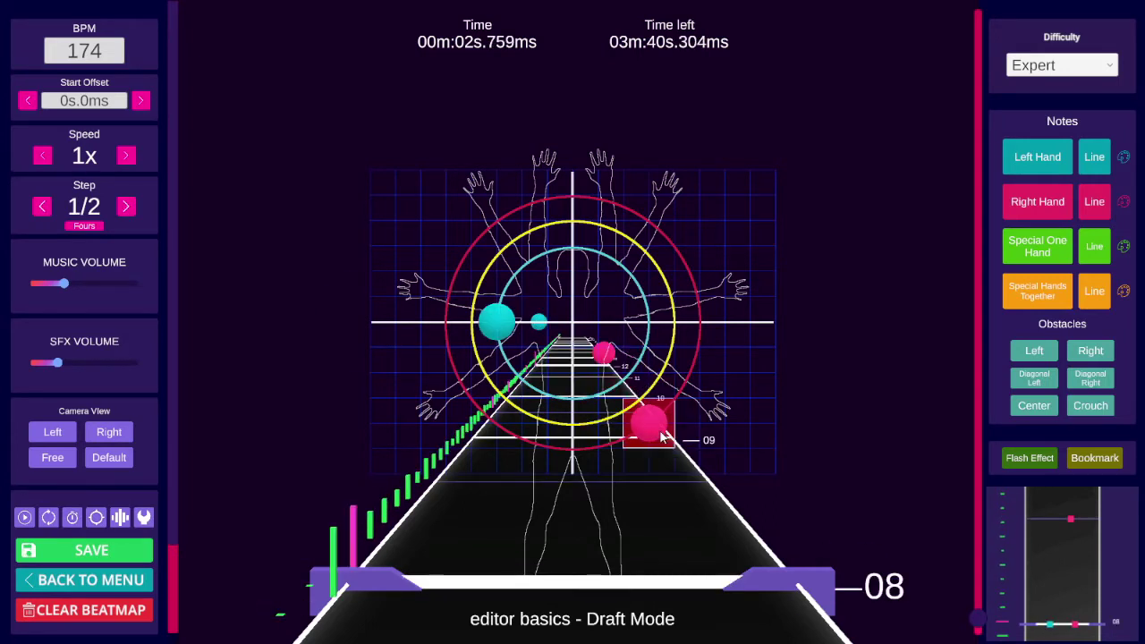
Step: Set the step division to 1/4 and place left-hand notes on the quarter steps between beats 08 and 09
scroll(647, 427, "up", 1, "ctrl")
scroll(575, 405, "up", 1)
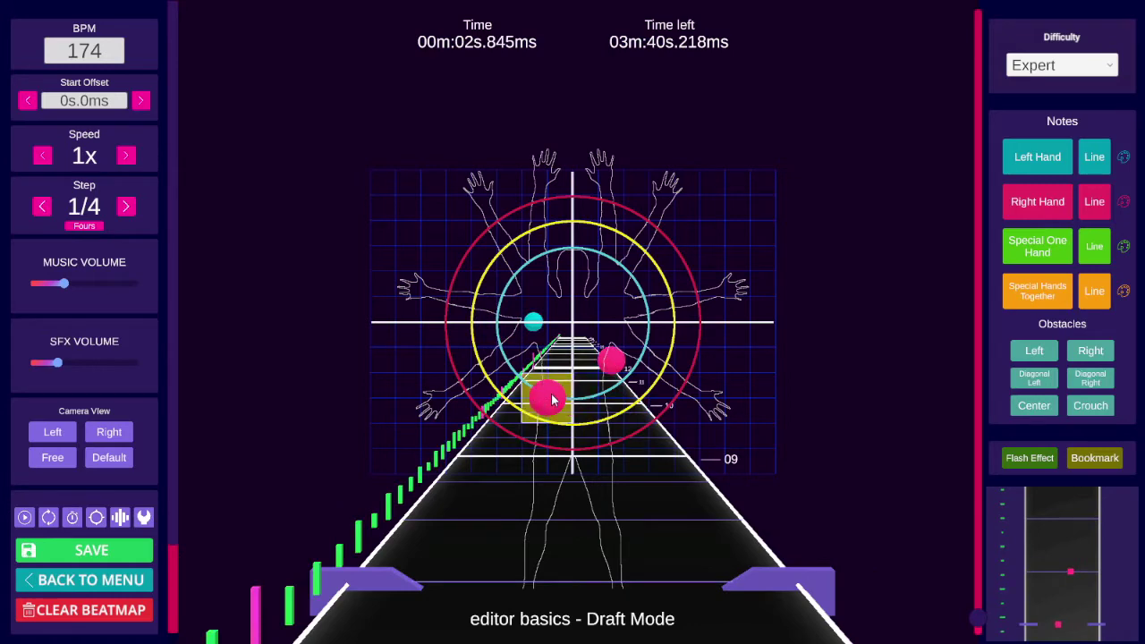
key("1")
left_click(552, 402)
scroll(590, 399, "down", 3)
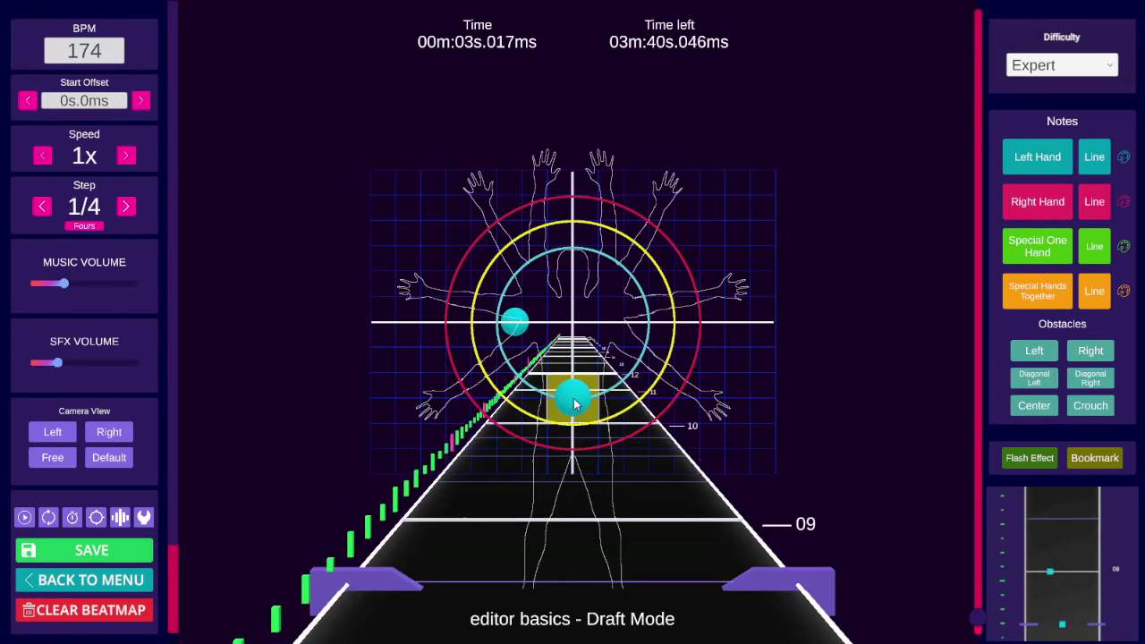
scroll(564, 395, "up", 1)
scroll(647, 448, "up", 4)
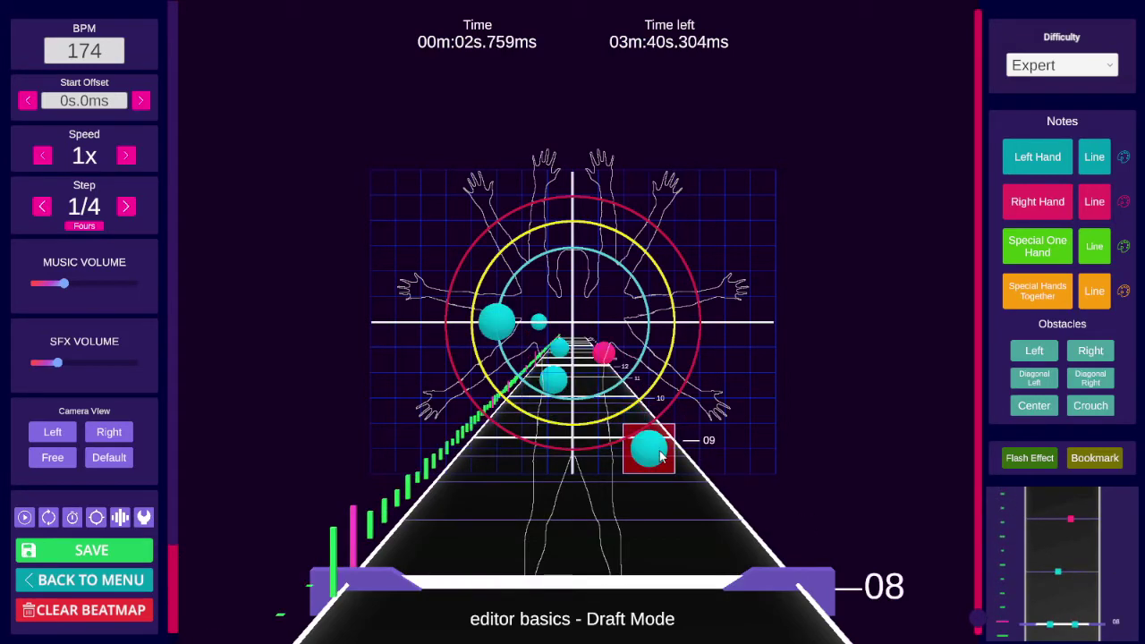
Step: Step through the notes between beats 08 and 09 in quarter steps and return to beat 08
scroll(657, 455, "down", 1)
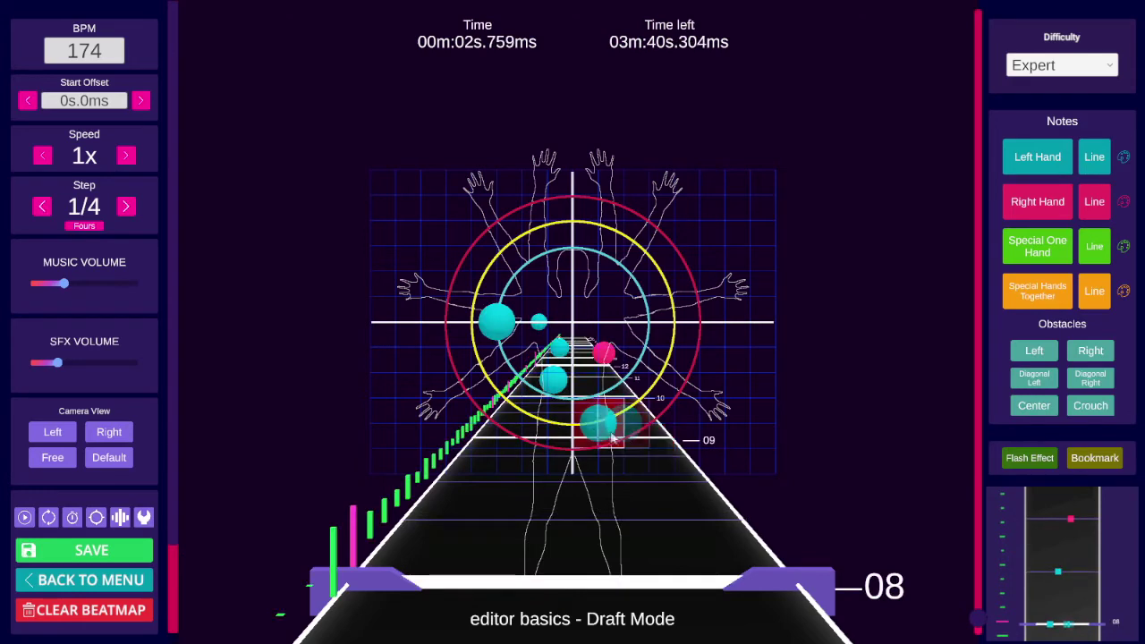
scroll(592, 424, "down", 1)
scroll(593, 424, "down", 2)
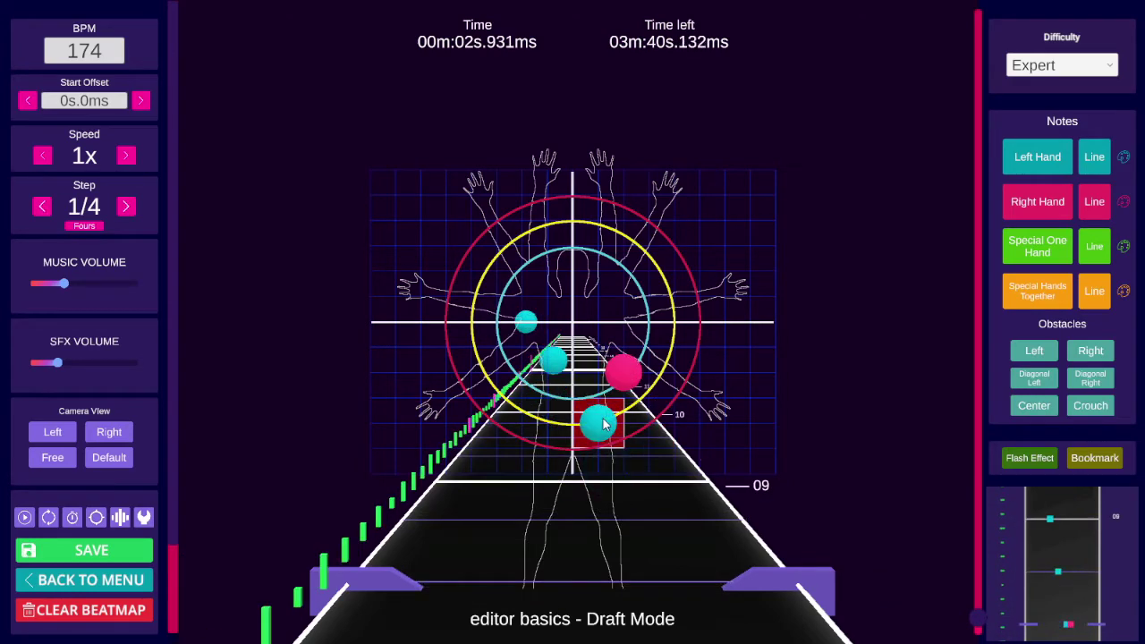
scroll(604, 426, "up", 3)
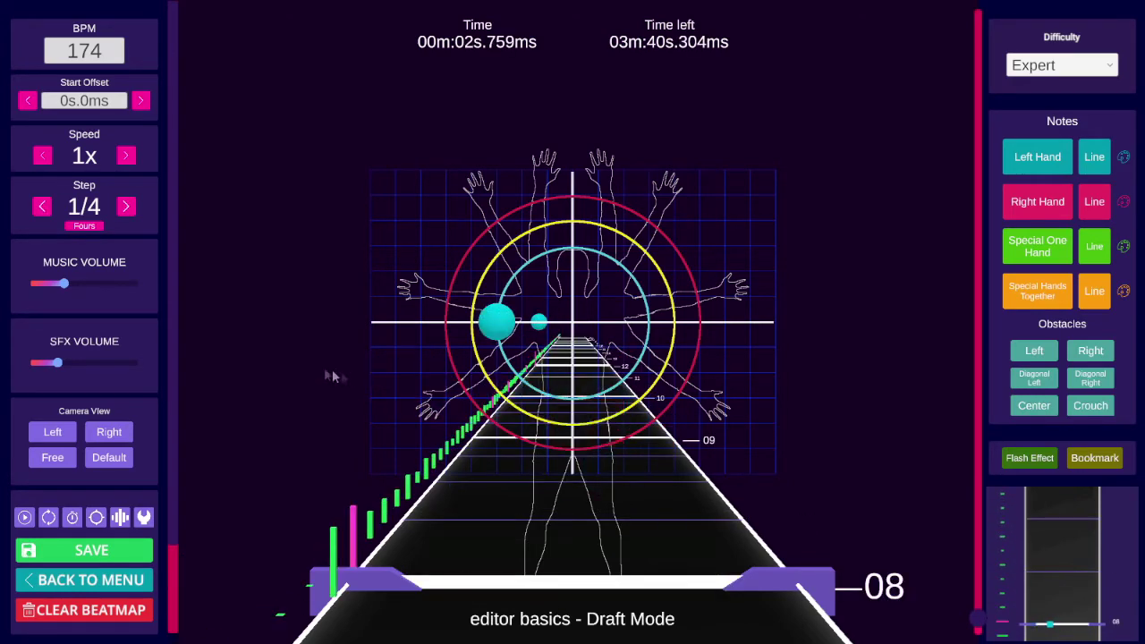
Step: Lower the step division to 1/1, then cycle it up and back down to 1/1
key("Left")
key("Left")
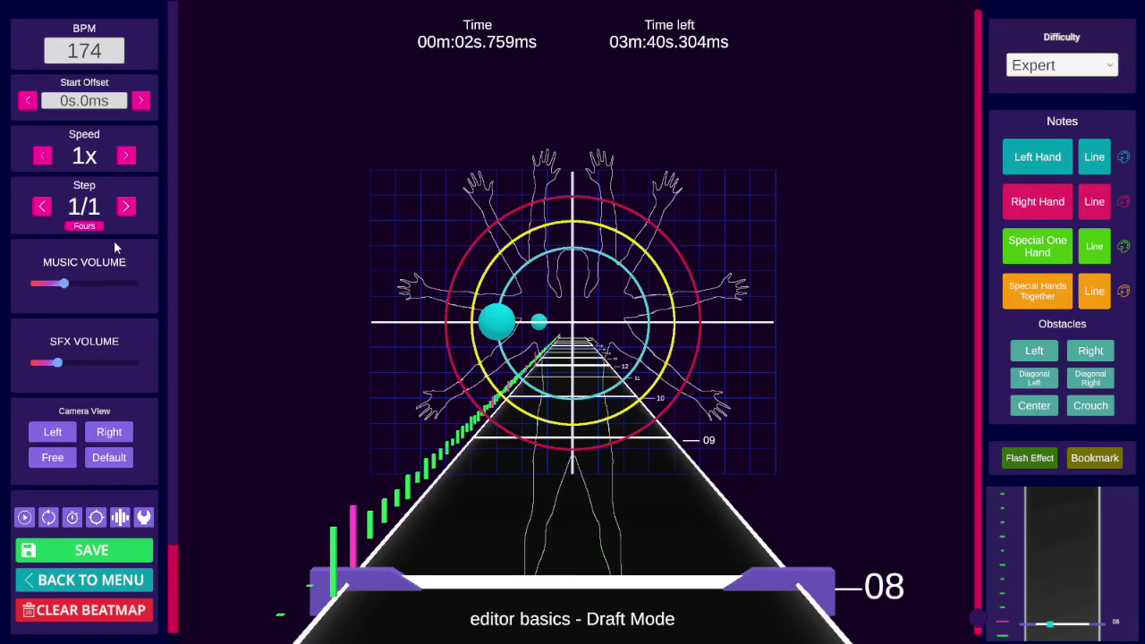
scroll(147, 240, "up", 2, "ctrl")
scroll(147, 240, "down", 2, "ctrl")
scroll(149, 247, "up", 2, "ctrl")
scroll(149, 247, "down", 2, "ctrl")
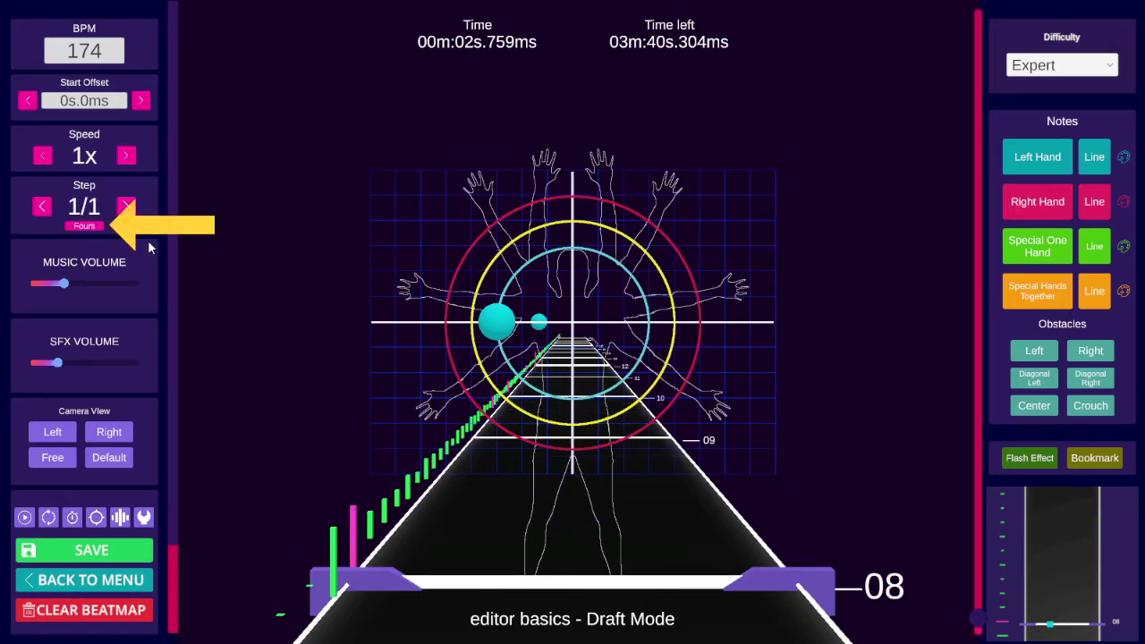
Step: Switch the step division type through Threes to Any and raise the step to 1/64
left_click(76, 227)
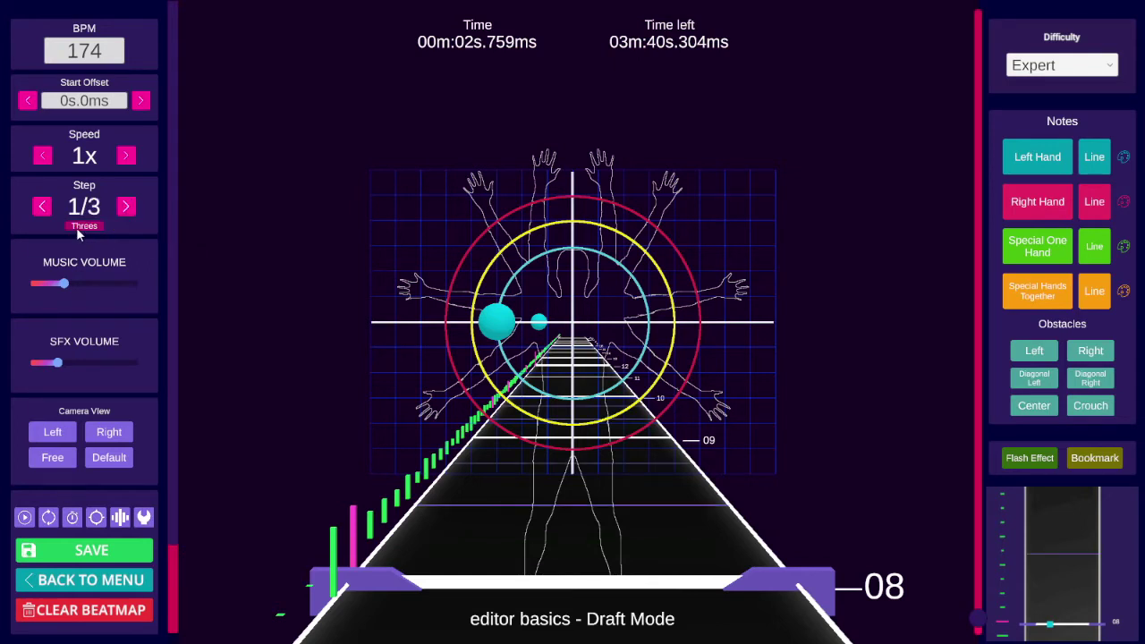
left_click(76, 227)
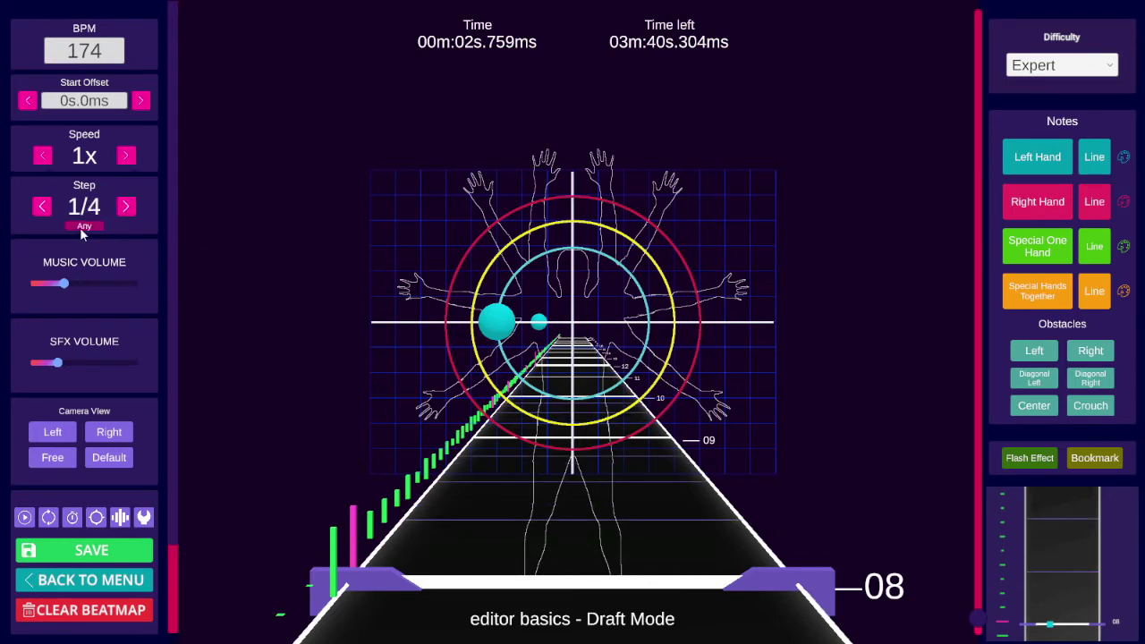
key("Right")
key("Right")
key("Right")
key("Right")
key("Right")
Step: Switch the step division type back to Fours and lower the step to 1/1
left_click(112, 233)
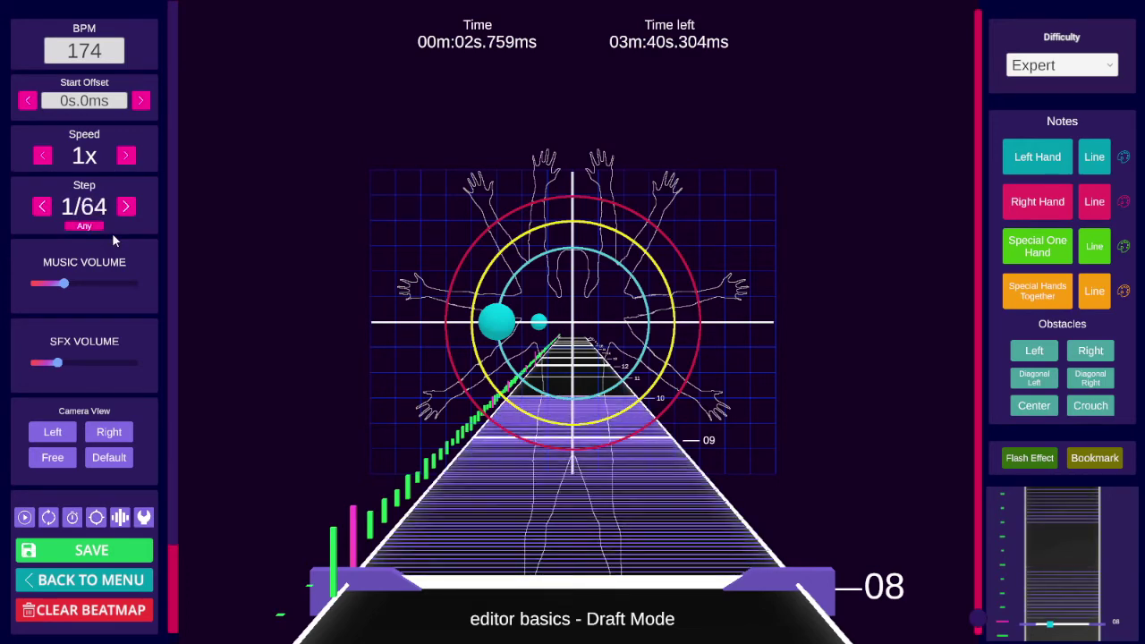
left_click(112, 232)
left_click(112, 233)
left_click(112, 232)
left_click(98, 232)
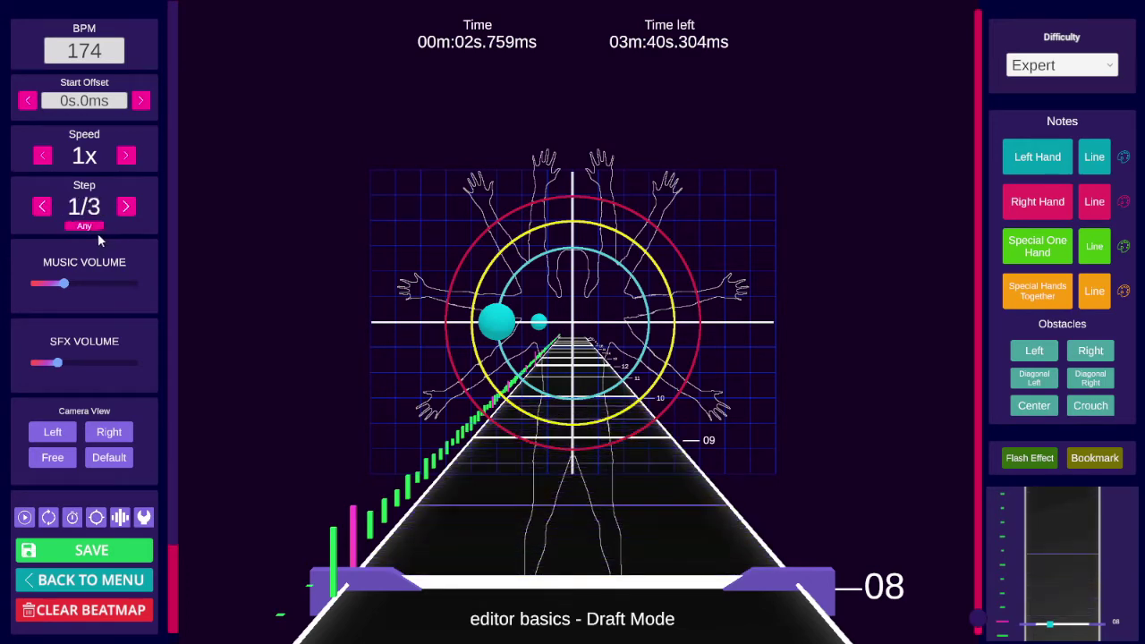
left_click(94, 233)
left_click(89, 231)
left_click(88, 228)
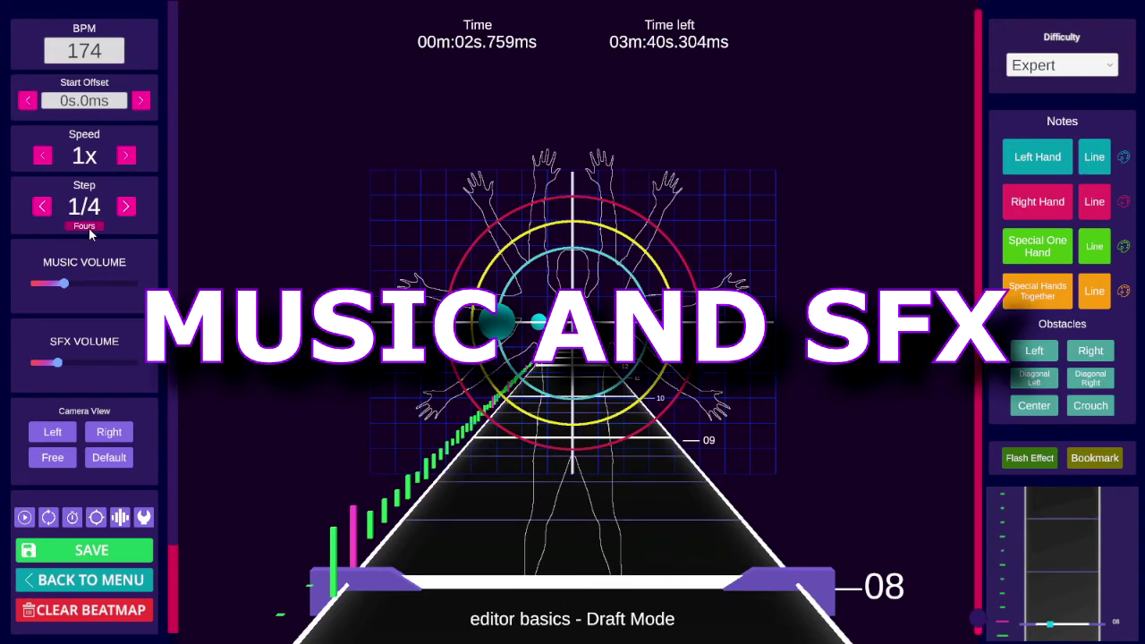
left_click(89, 227)
left_click(89, 227)
left_click(89, 228)
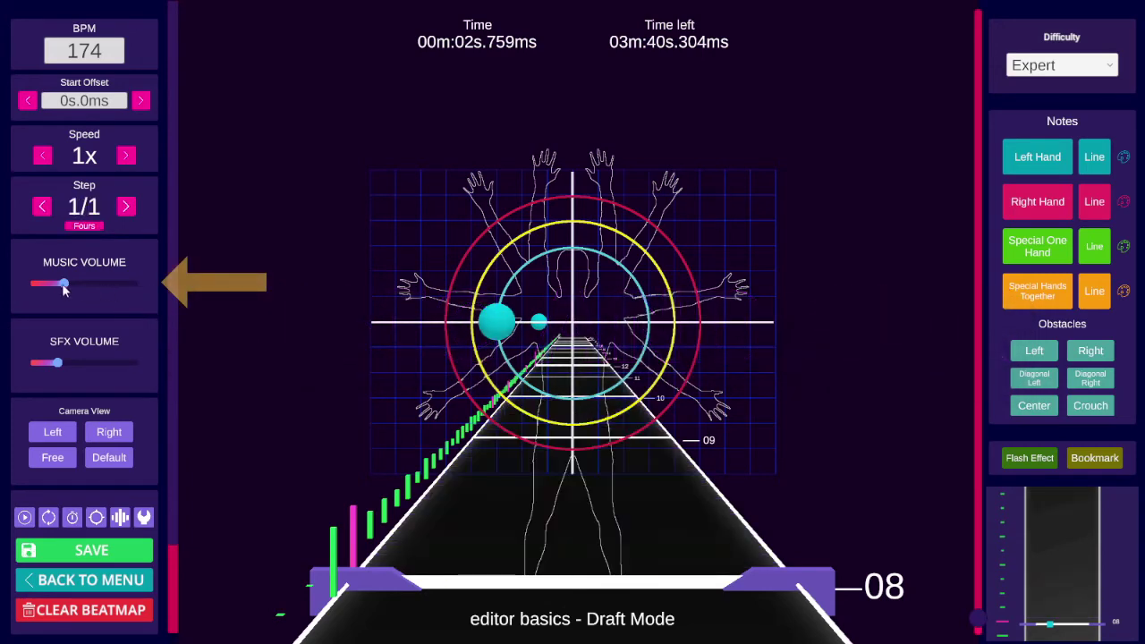
Step: Raise the music volume and the SFX volume slightly
mouse_move(69, 285)
left_mouse_down()
mouse_move(116, 283)
mouse_move(71, 285)
left_mouse_up()
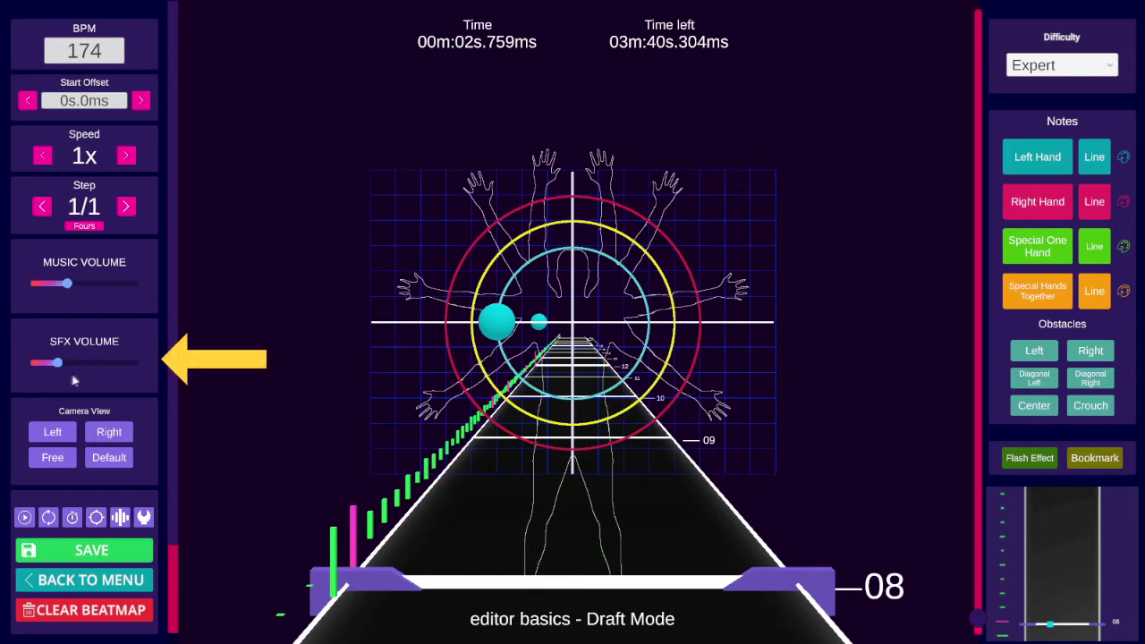
mouse_move(59, 363)
left_mouse_down()
mouse_move(99, 367)
mouse_move(76, 368)
left_mouse_up()
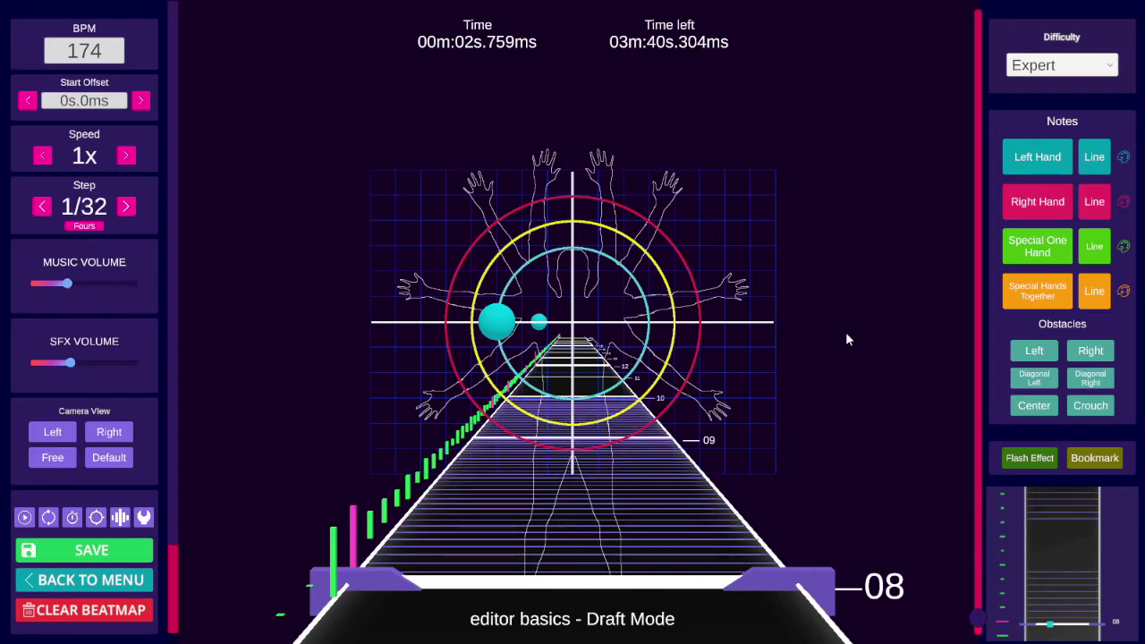
Step: Move forward to beat 16 while reducing the step division to 1/4, and turn the scrolling sound off
scroll(846, 332, "up", 20)
scroll(898, 334, "up", 7)
scroll(898, 333, "down", 1, "ctrl")
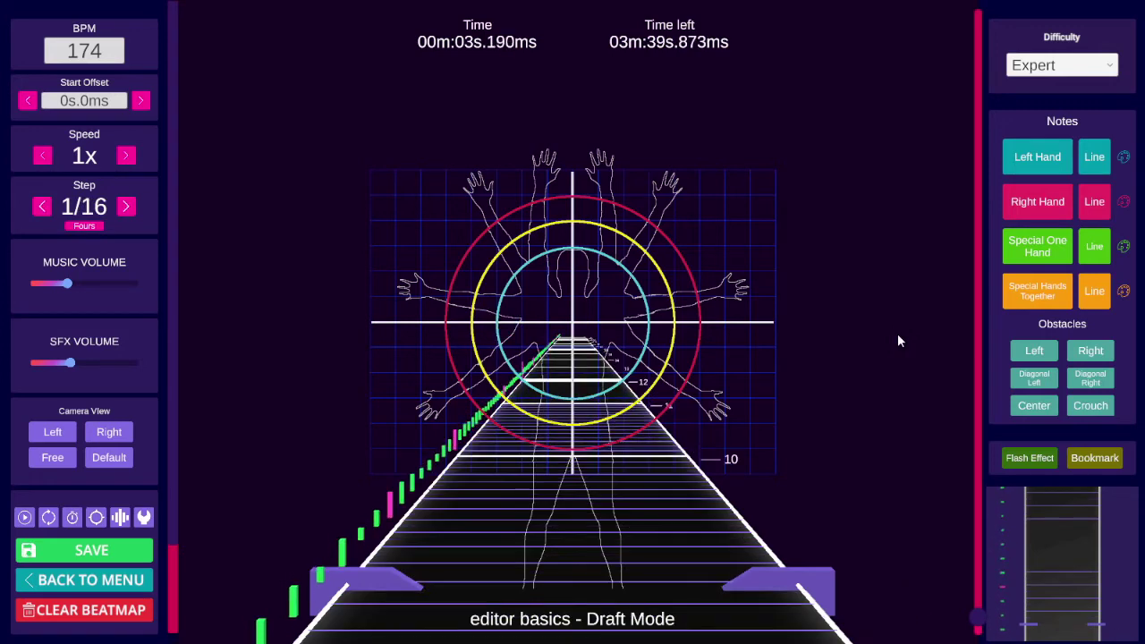
scroll(898, 334, "down", 1, "ctrl")
scroll(897, 334, "up", 3)
scroll(897, 334, "up", 3)
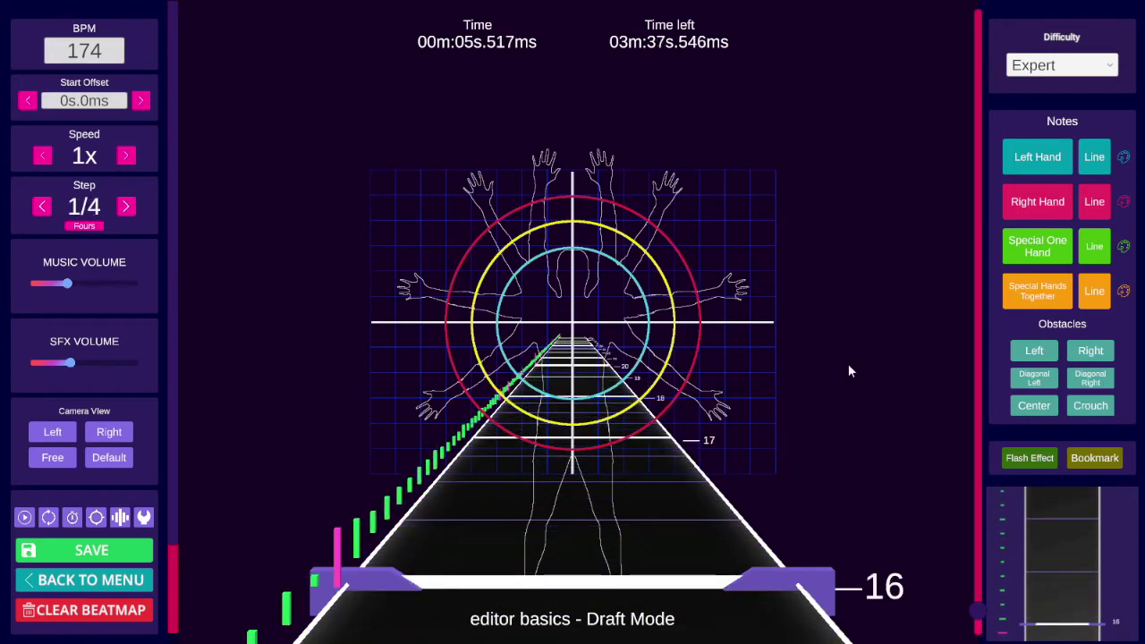
key("x")
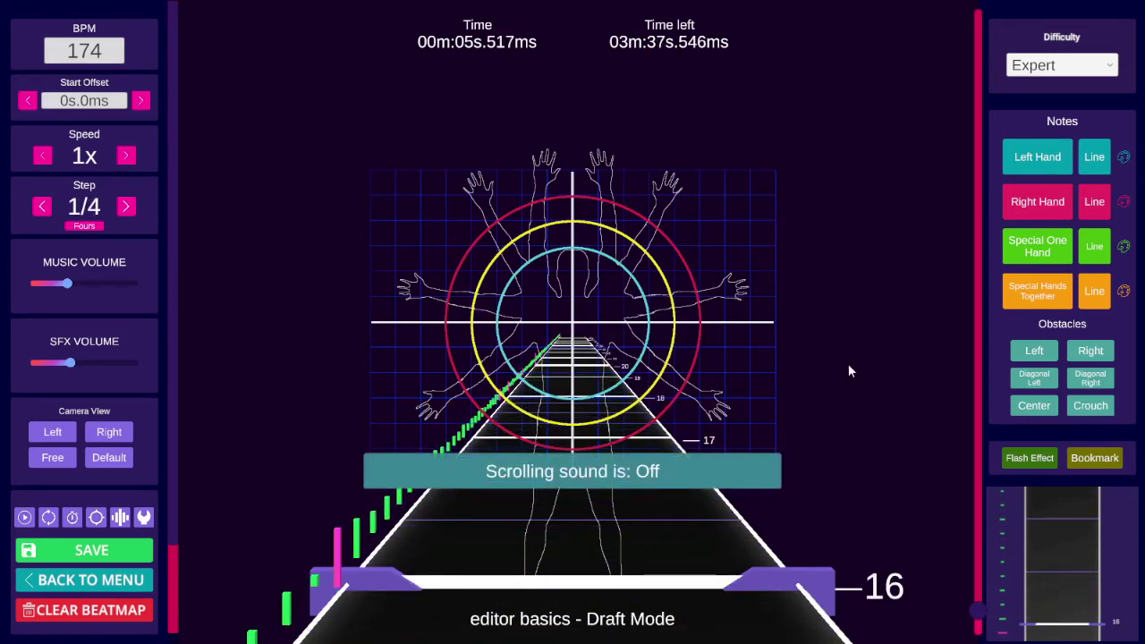
Step: Go back to beat 9 and go through the Left, Right, Default and Free camera views
scroll(848, 363, "up", 7)
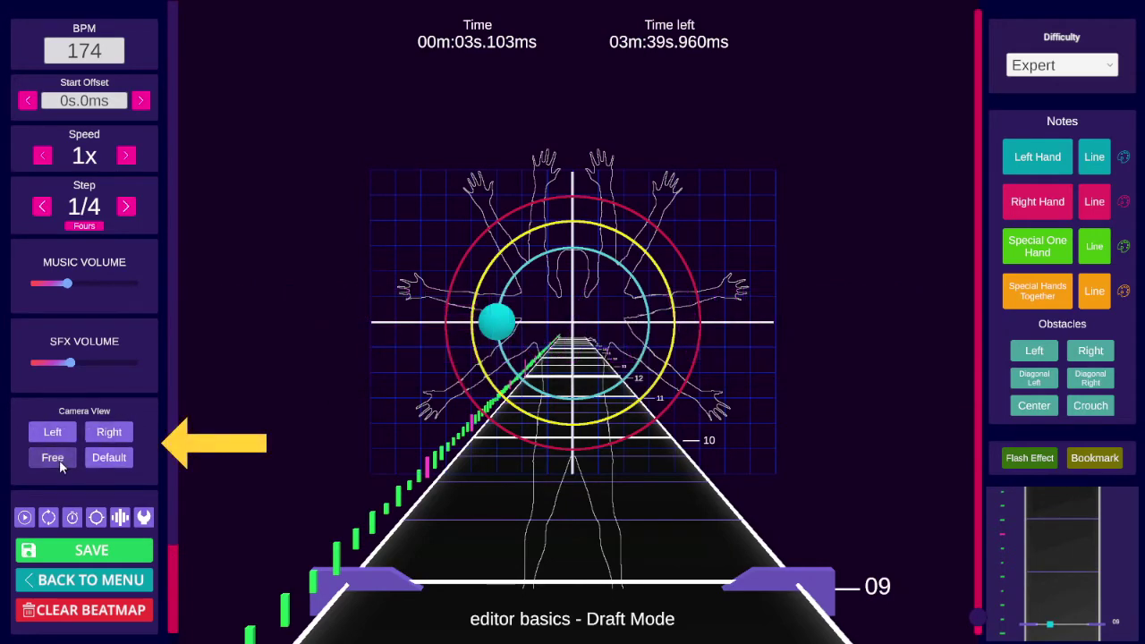
left_click(54, 433)
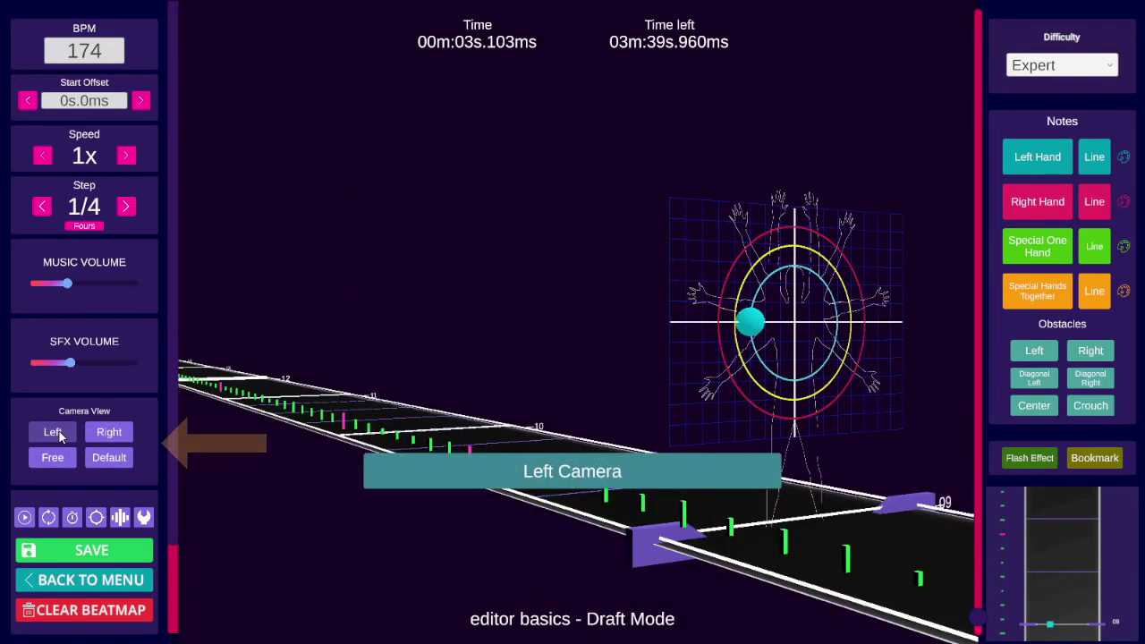
left_click(108, 434)
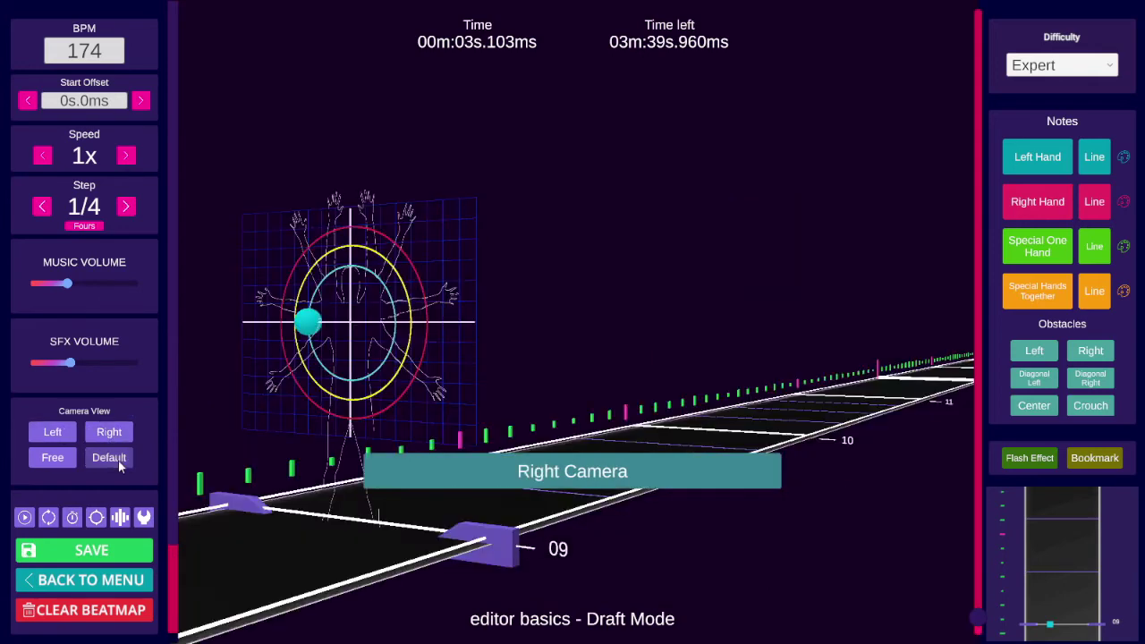
left_click(118, 461)
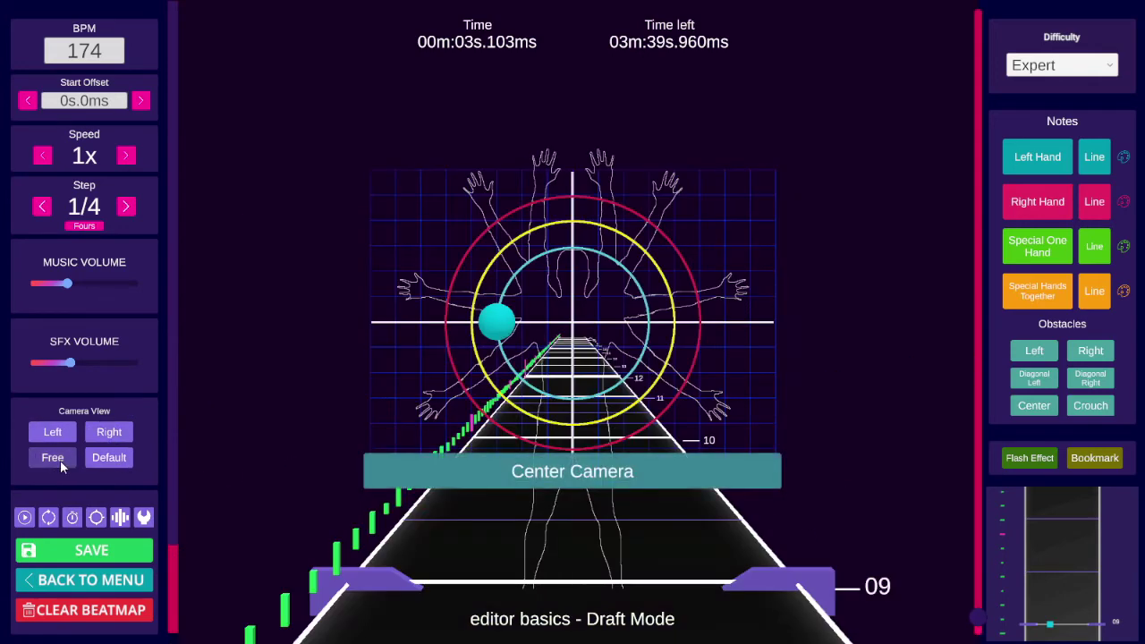
left_click(61, 461)
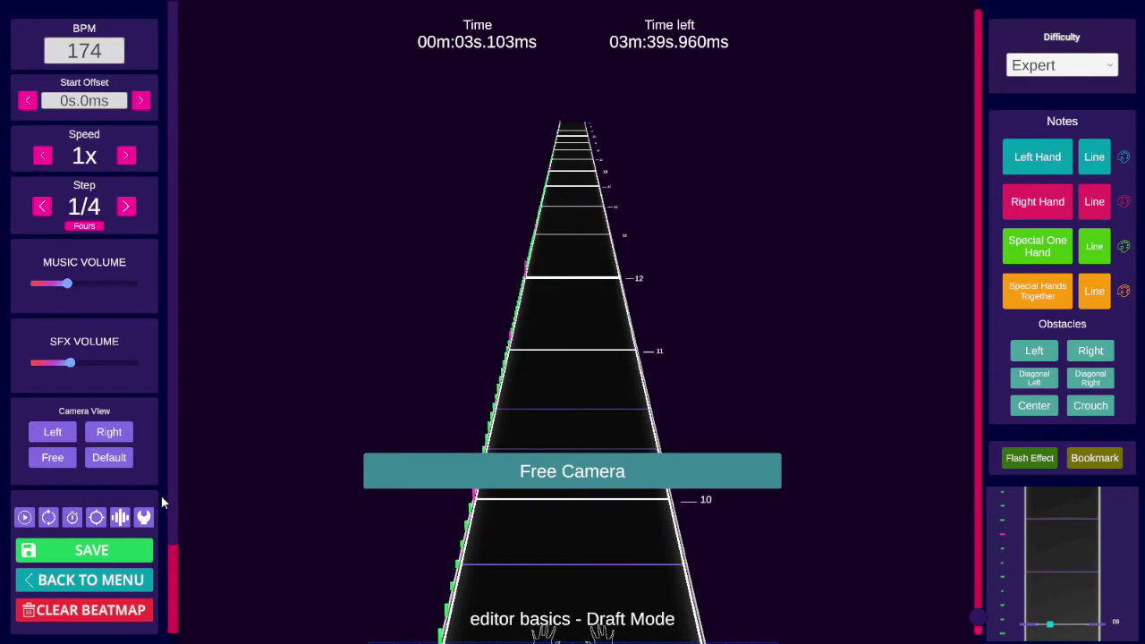
Step: Reset the free camera's position, pan it in all directions, reset it again and rotate the view around the note highway
key("r")
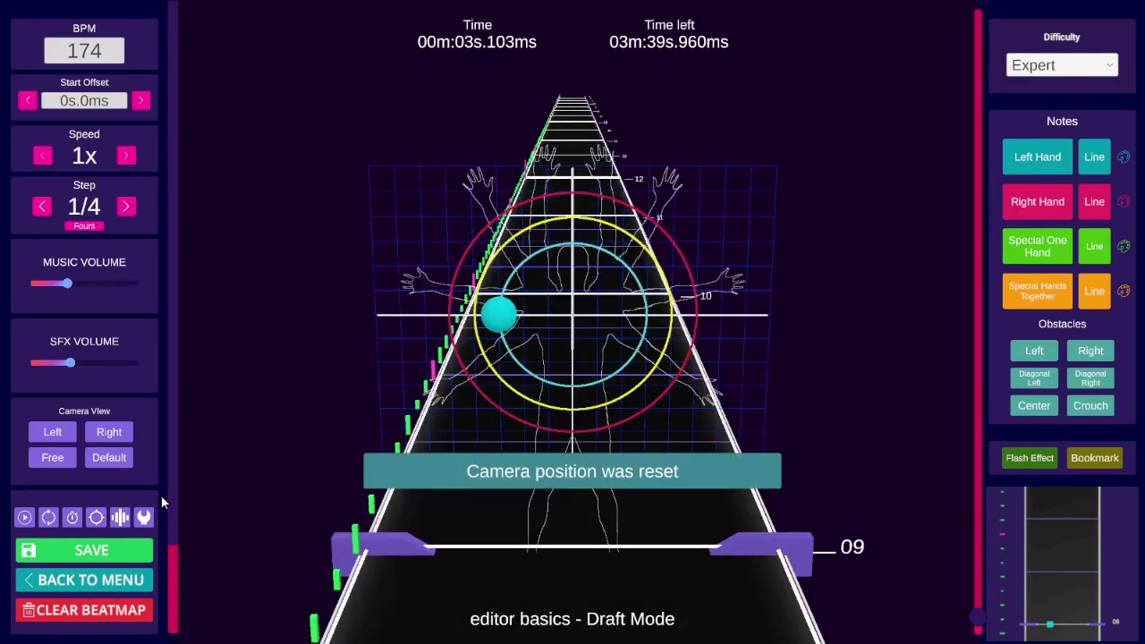
key("d")
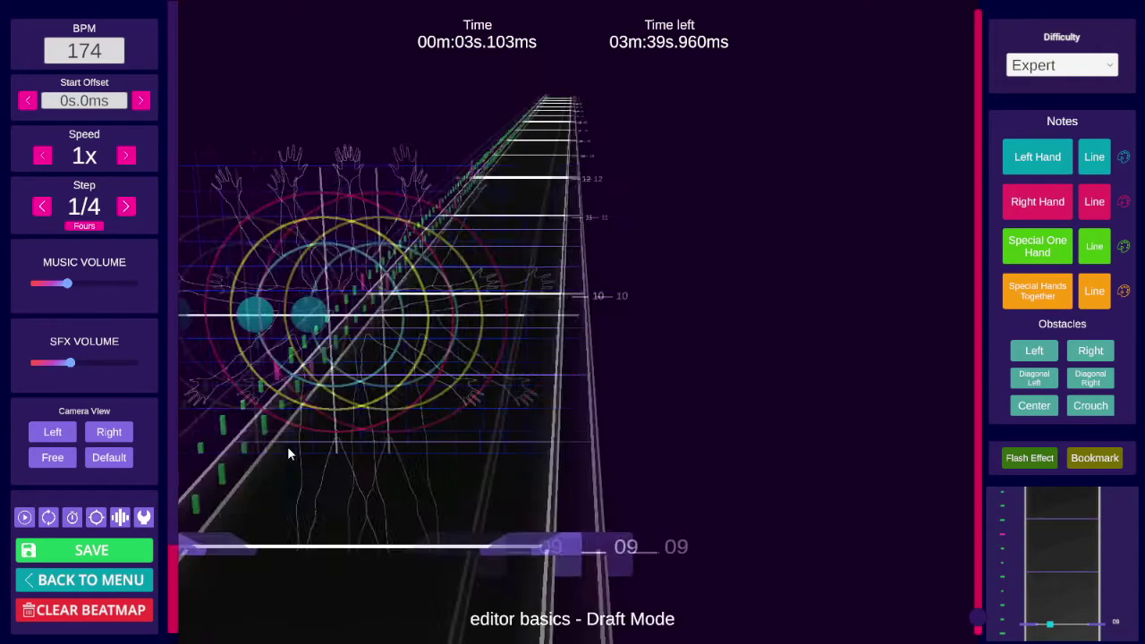
key("a")
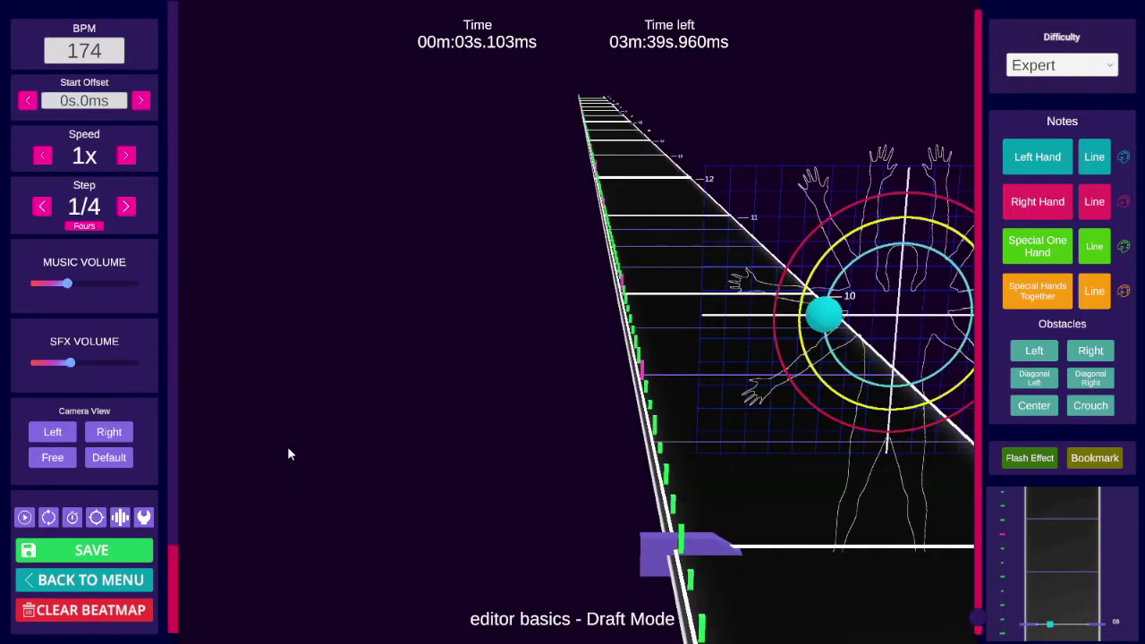
key("s")
key("w")
key("d")
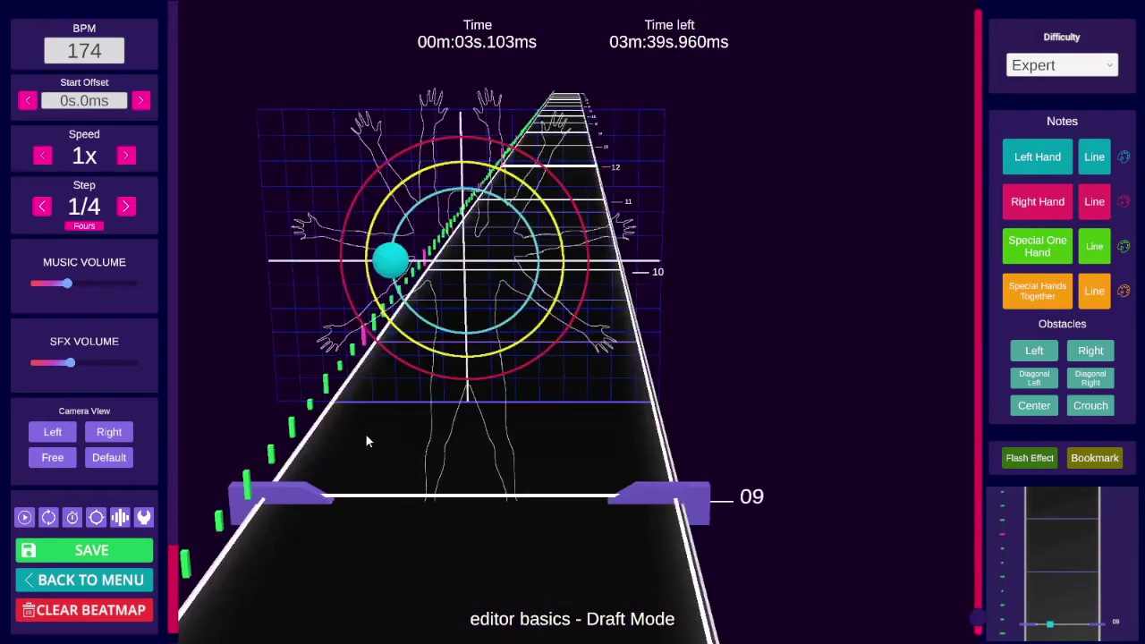
key("a")
key("r")
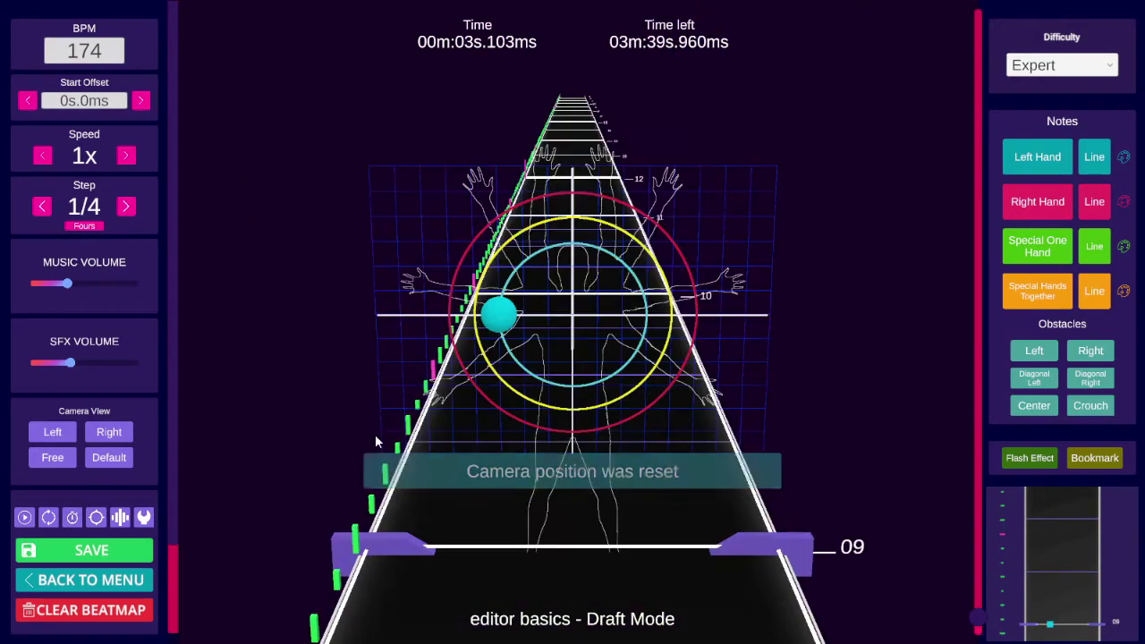
right_click_drag(346, 233, 648, 163)
right_click_drag(777, 253, 714, 297)
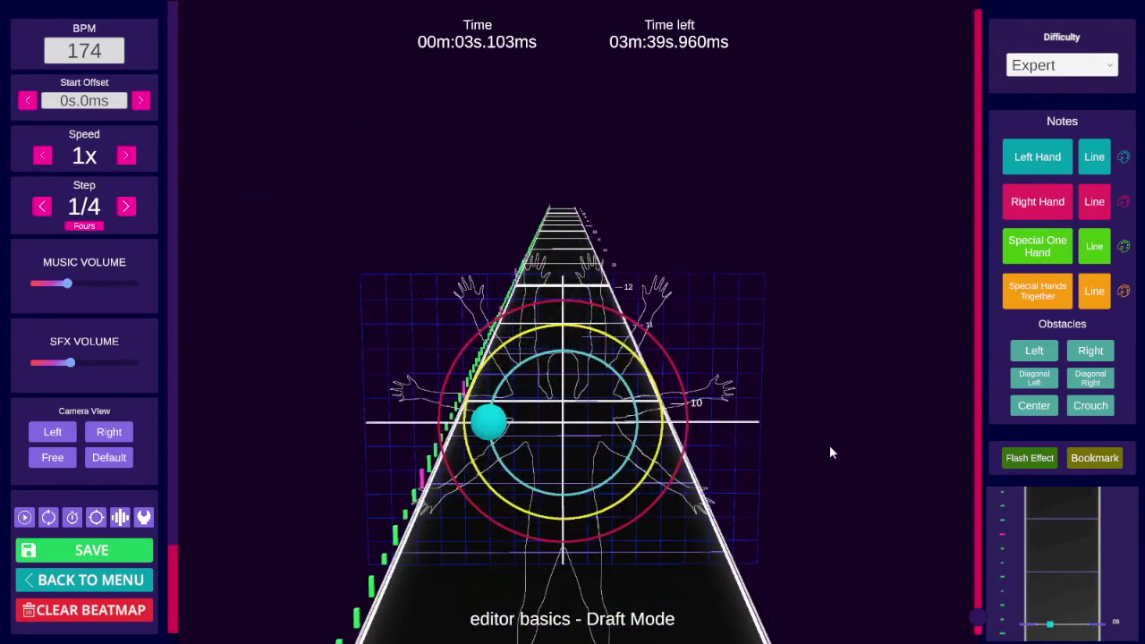
Step: Open the camera's panning and rotation speed settings and start editing the panning speed
key("F11")
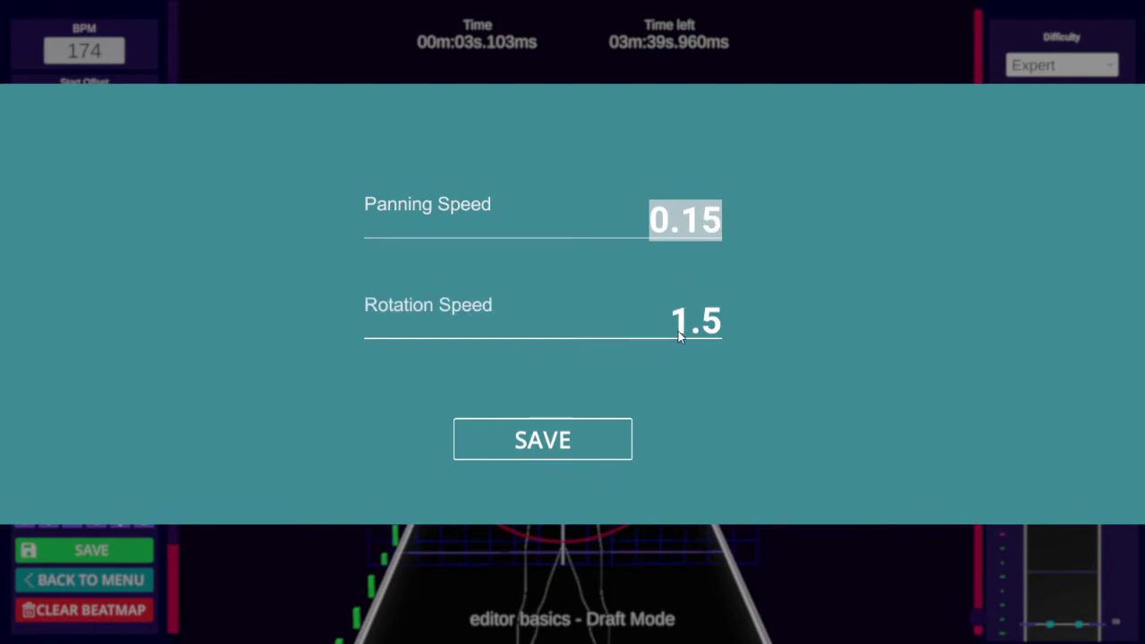
left_click(686, 230)
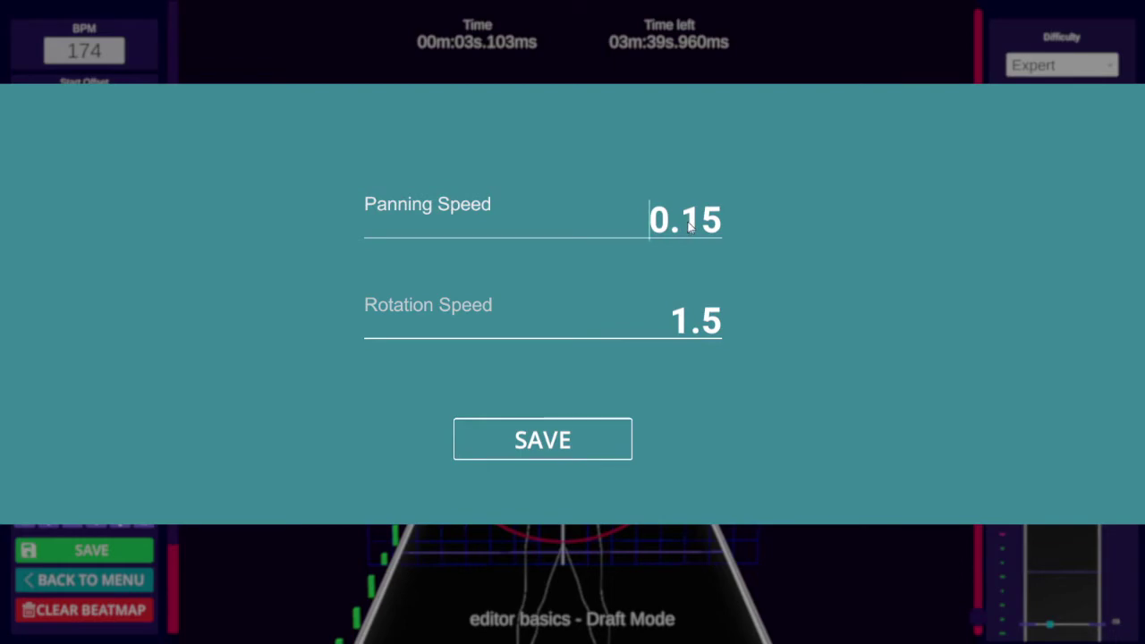
type(".")
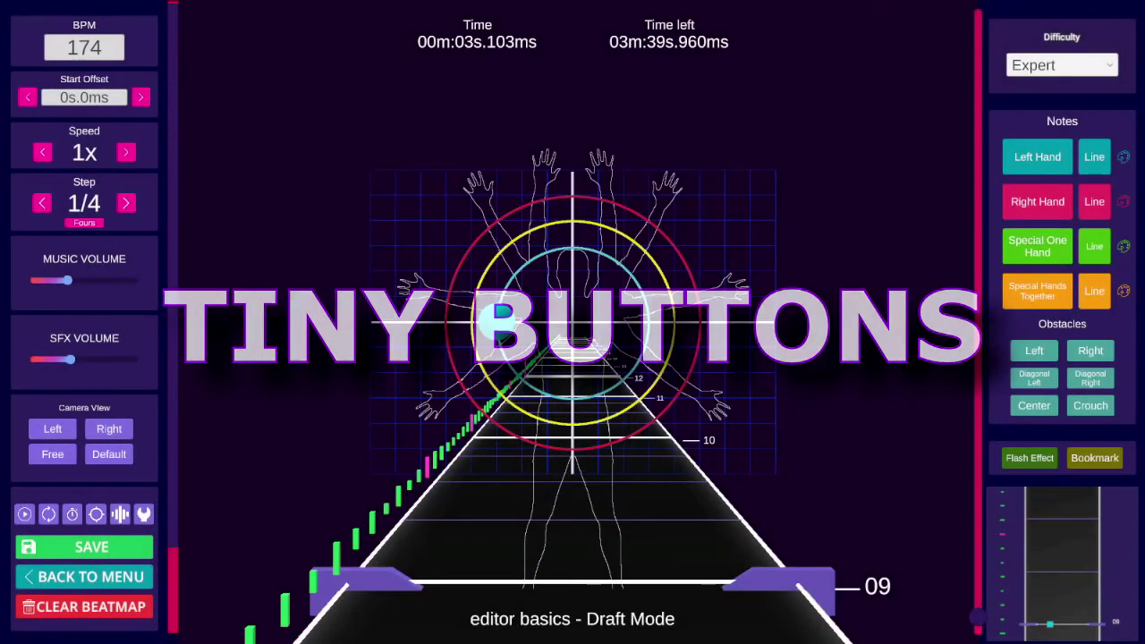
Step: Play the song from beat 9 and stop the playback
left_click(22, 515)
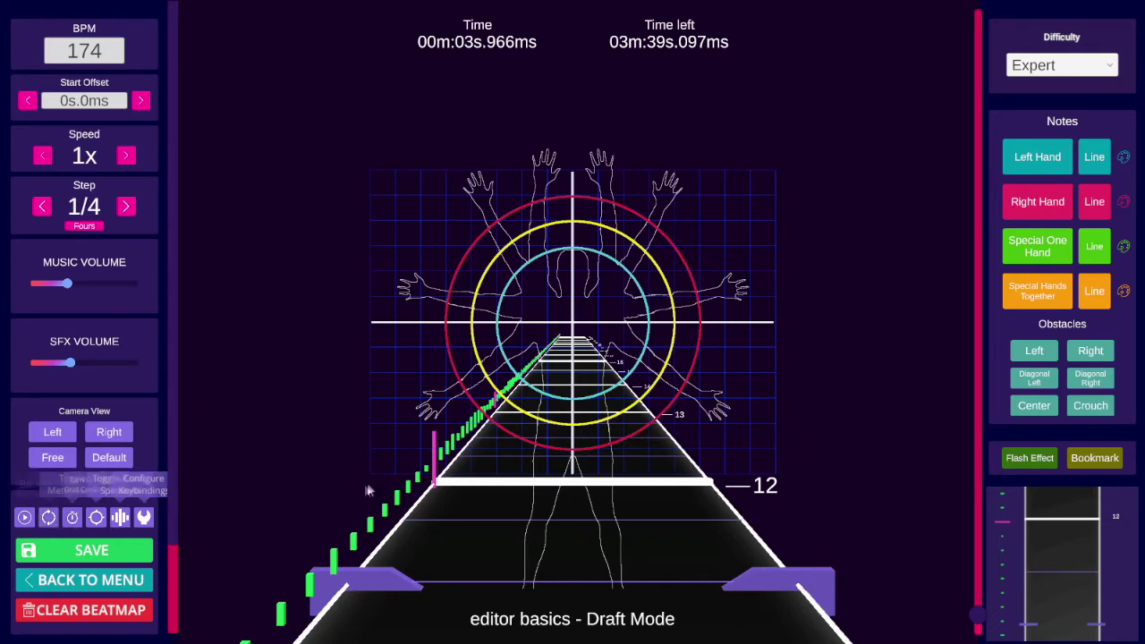
key("space")
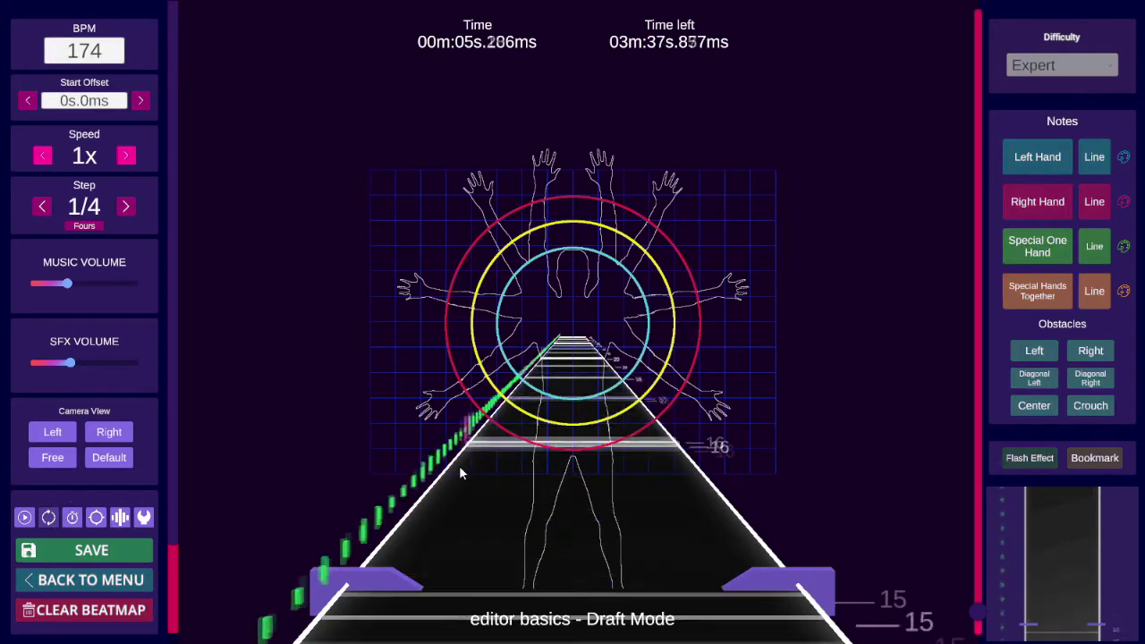
key("space")
Step: Move back to the start of the song, jump to its end and return to the start
scroll(461, 475, "down", 5)
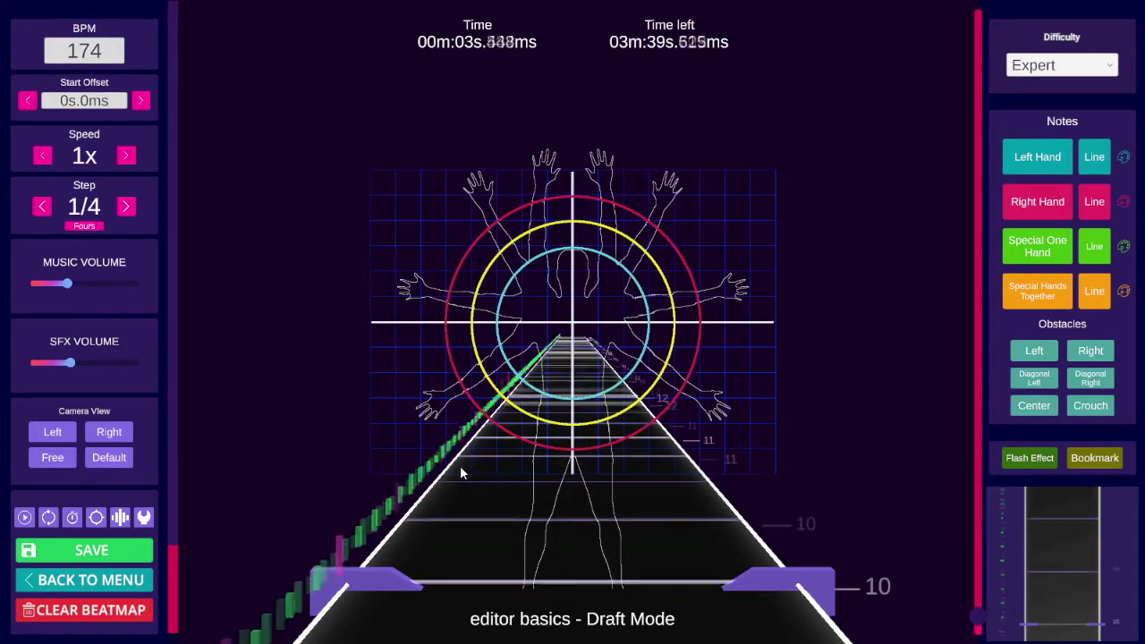
scroll(473, 462, "down", 7)
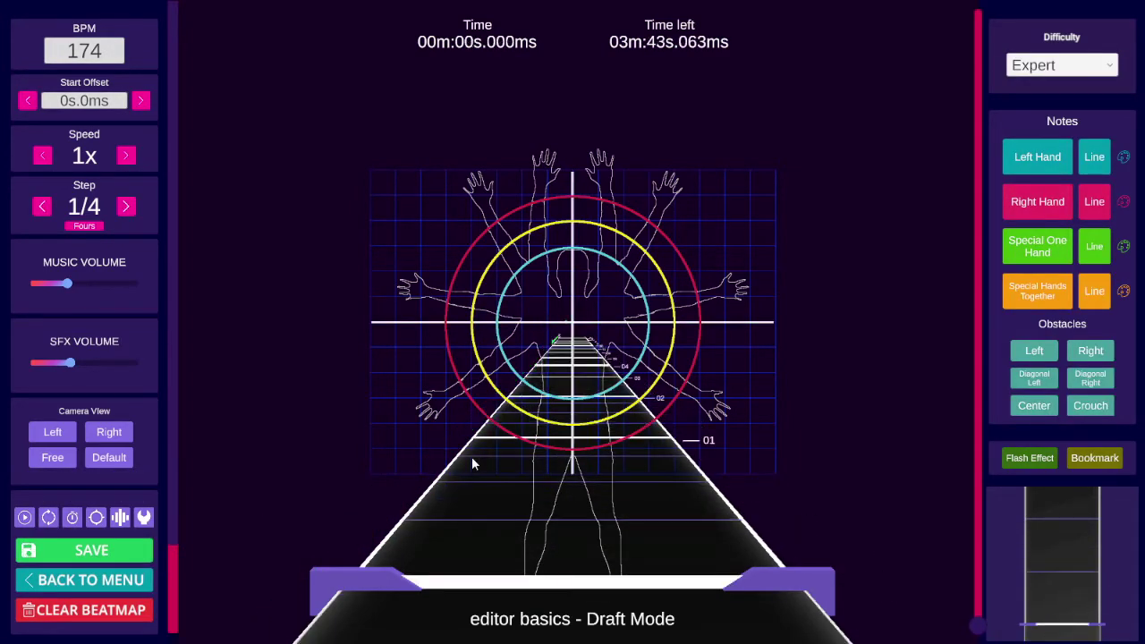
key("End")
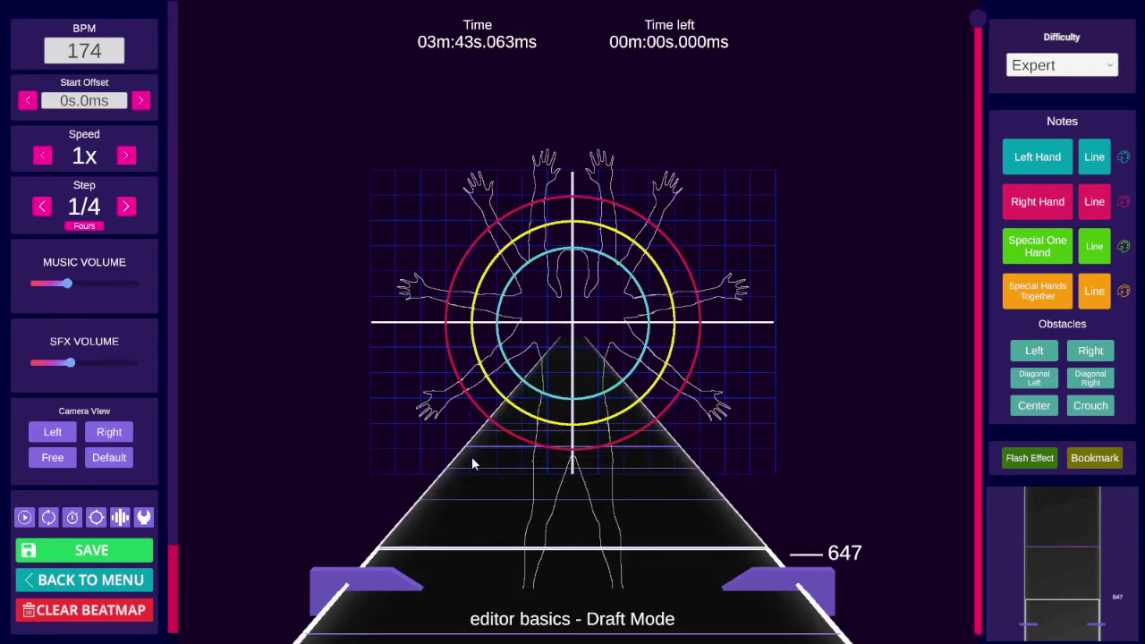
key("Home")
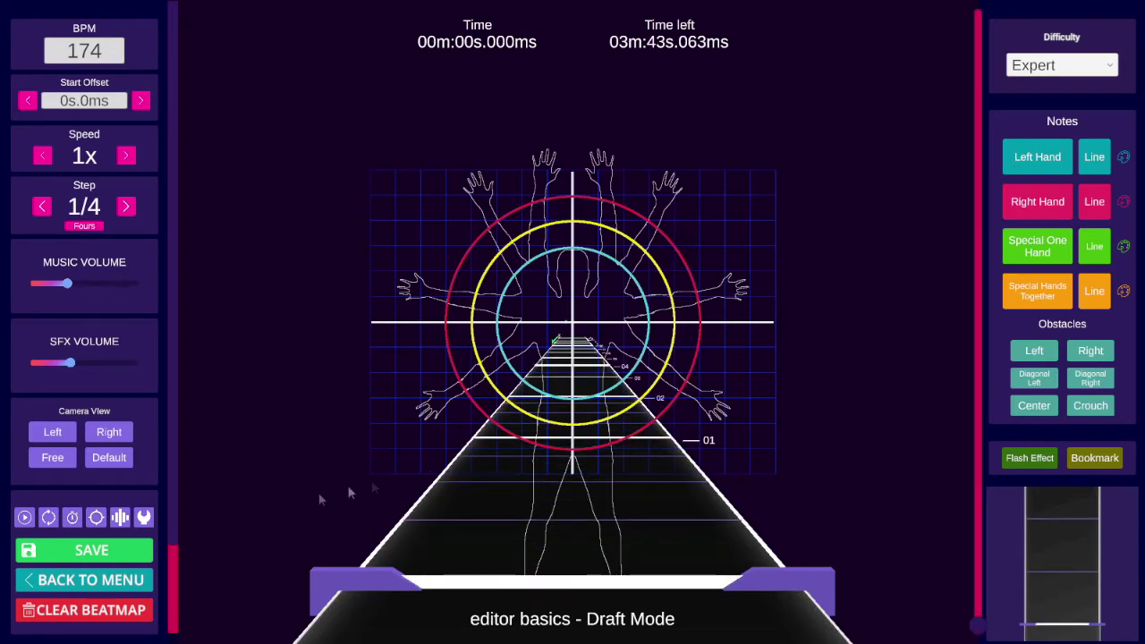
Step: Test the metronome by toggling it before playing the song, and show the audio spectrum at beat 8
left_click(98, 519)
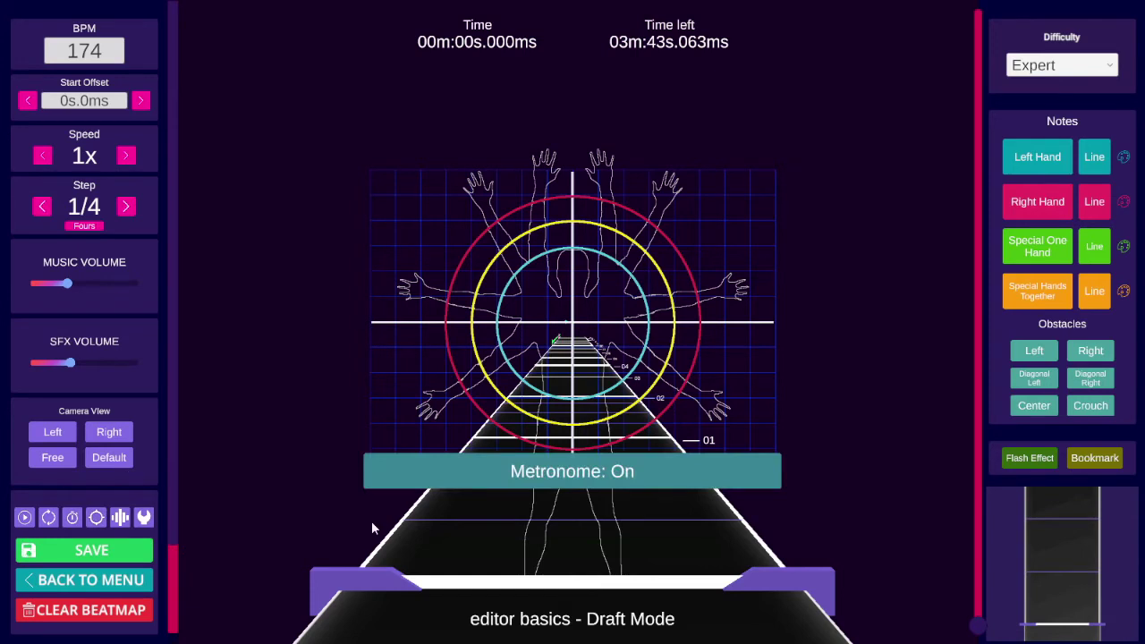
key("m")
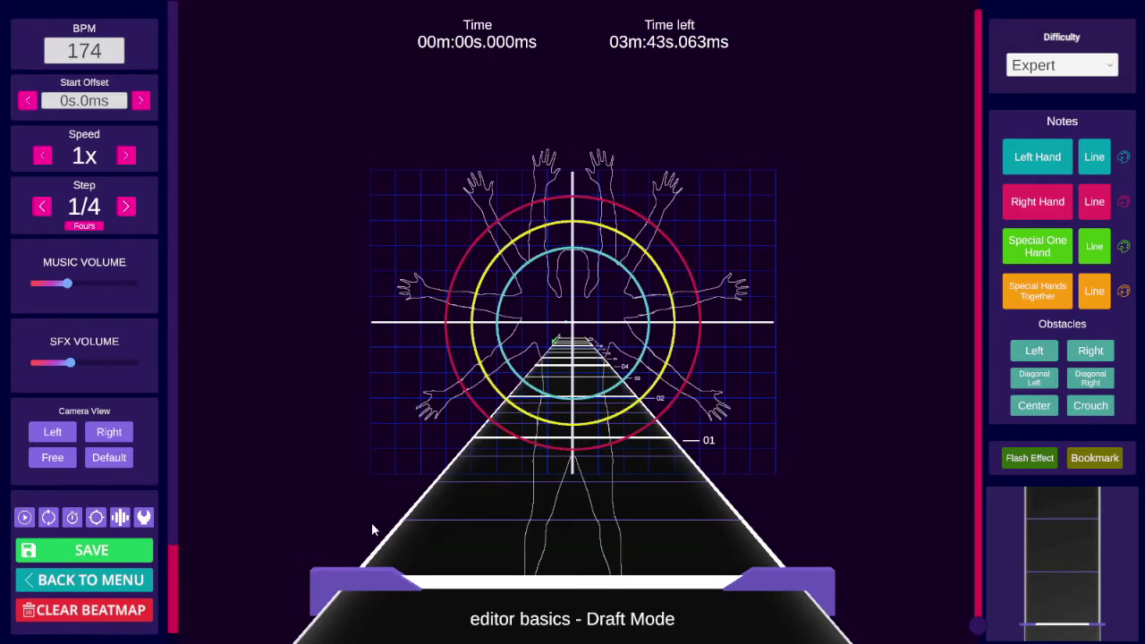
key("space")
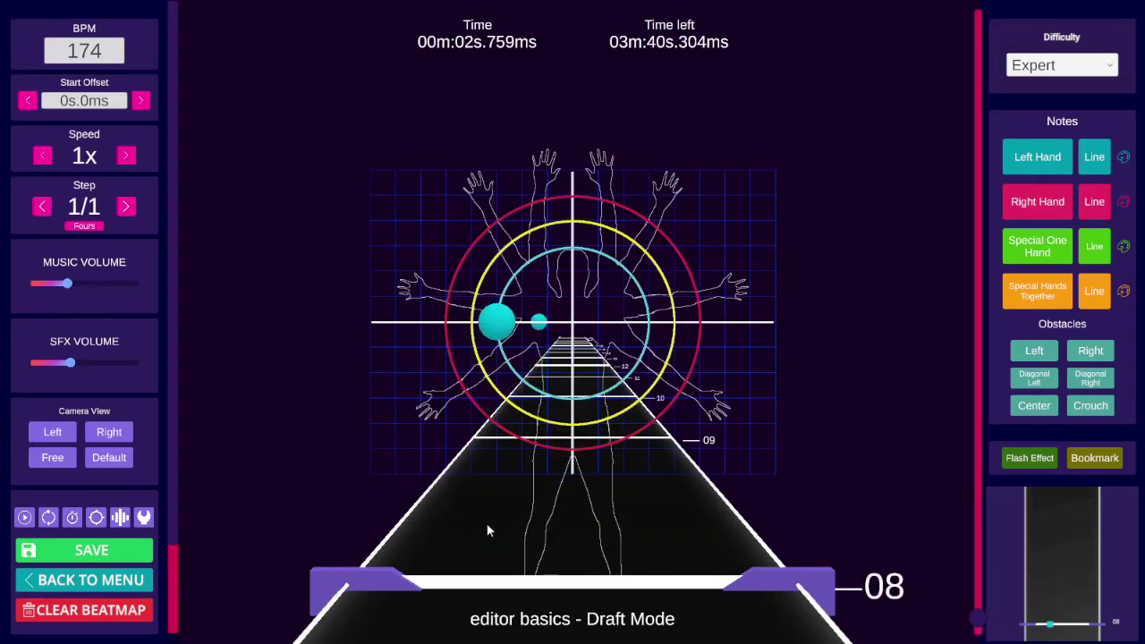
key("w")
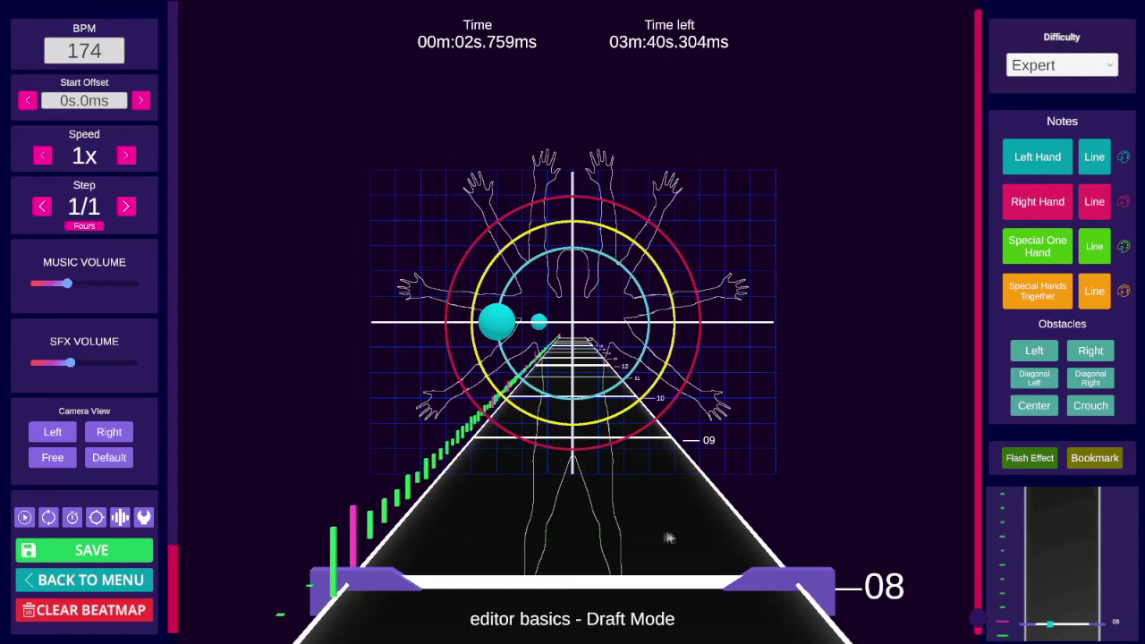
Step: Look through the keybindings list, close it and save the beatmap
key("F1")
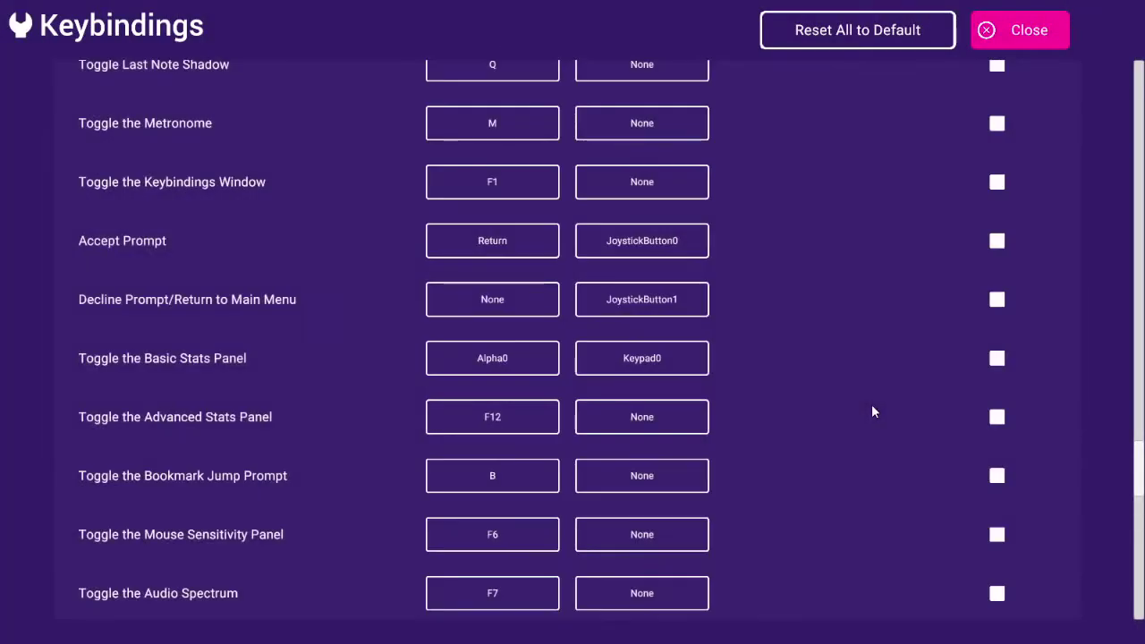
scroll(873, 410, "up", 10)
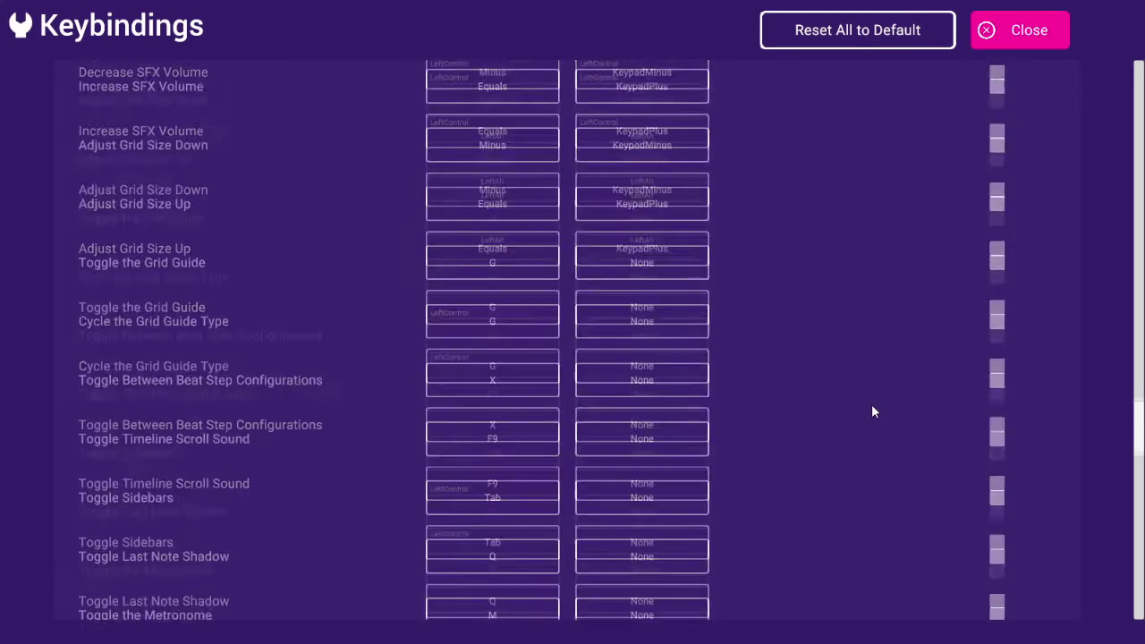
key("F1")
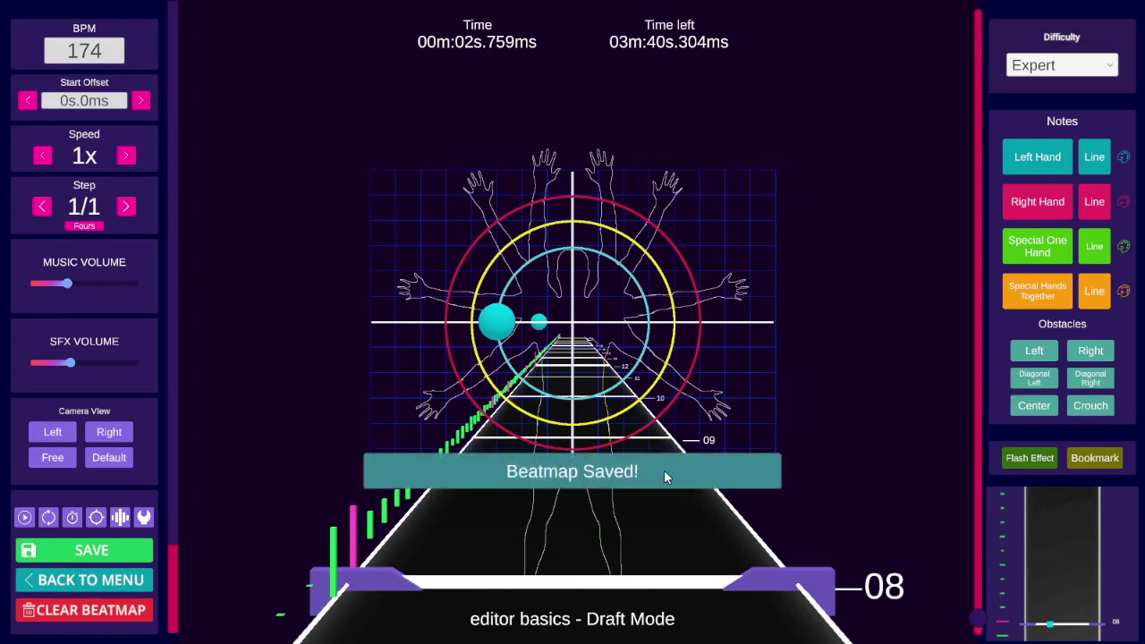
Step: Request a return to the main menu, decline it, and try the Clear Beatmap command
left_click(107, 582)
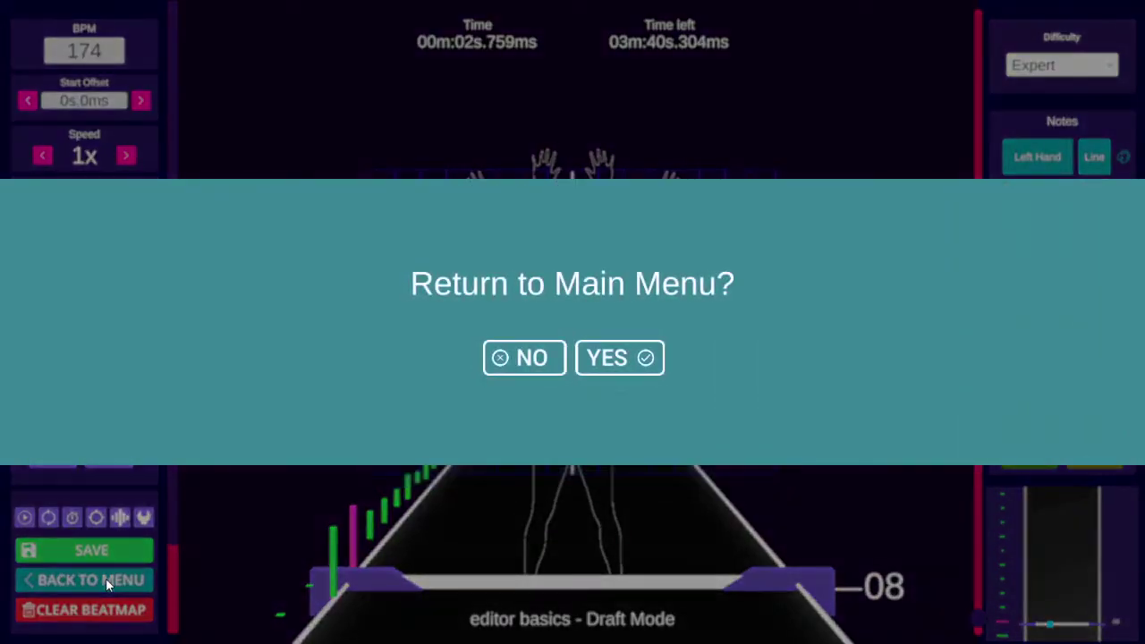
key("Escape")
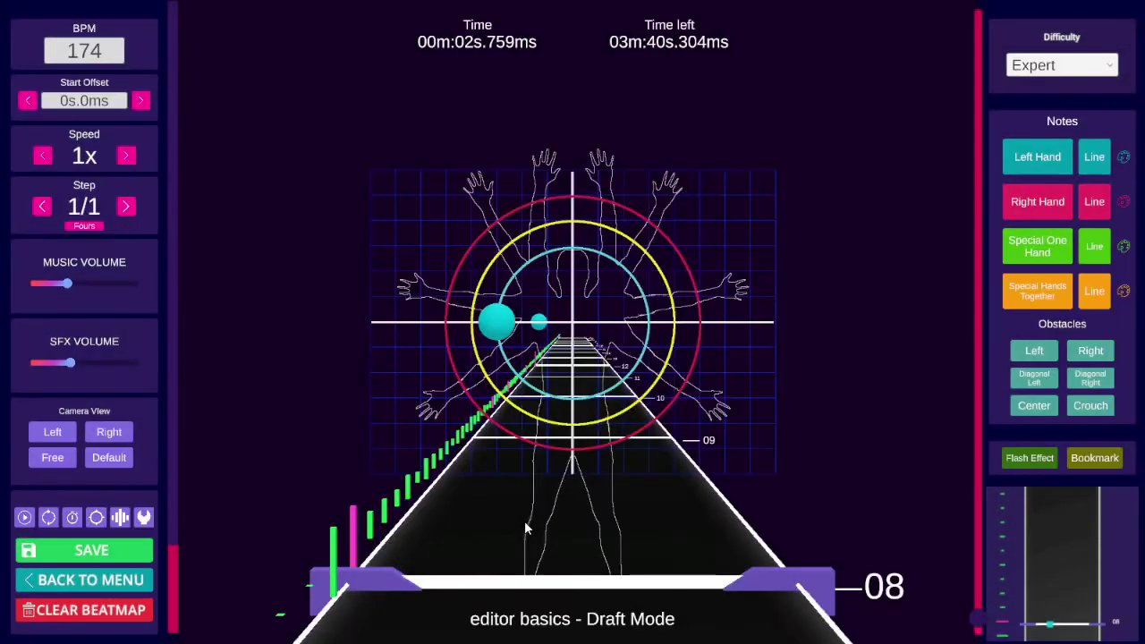
left_click(89, 610)
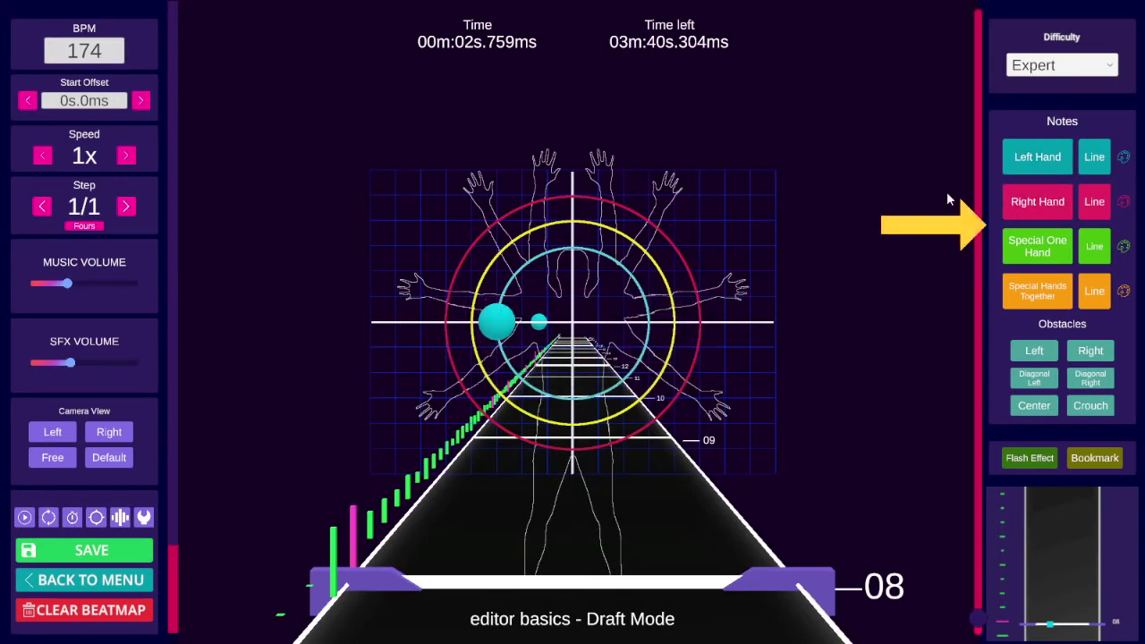
Step: Place a left-hand note at beat 8, three grid cells right of and one above the center, and try the Special Hands Together type
left_click(652, 297)
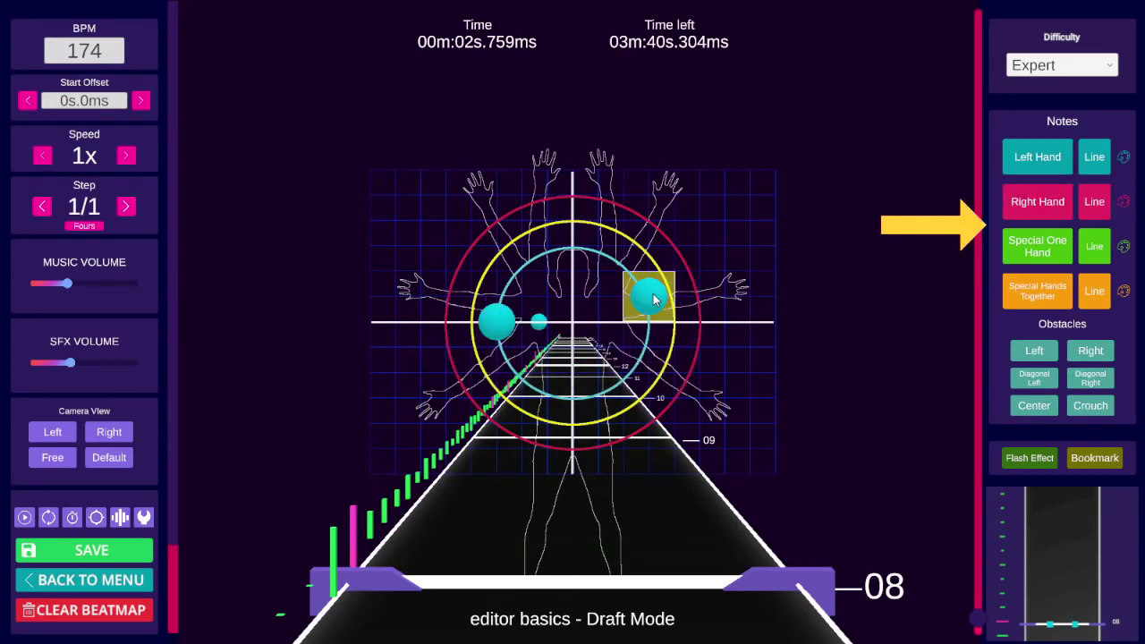
key("2")
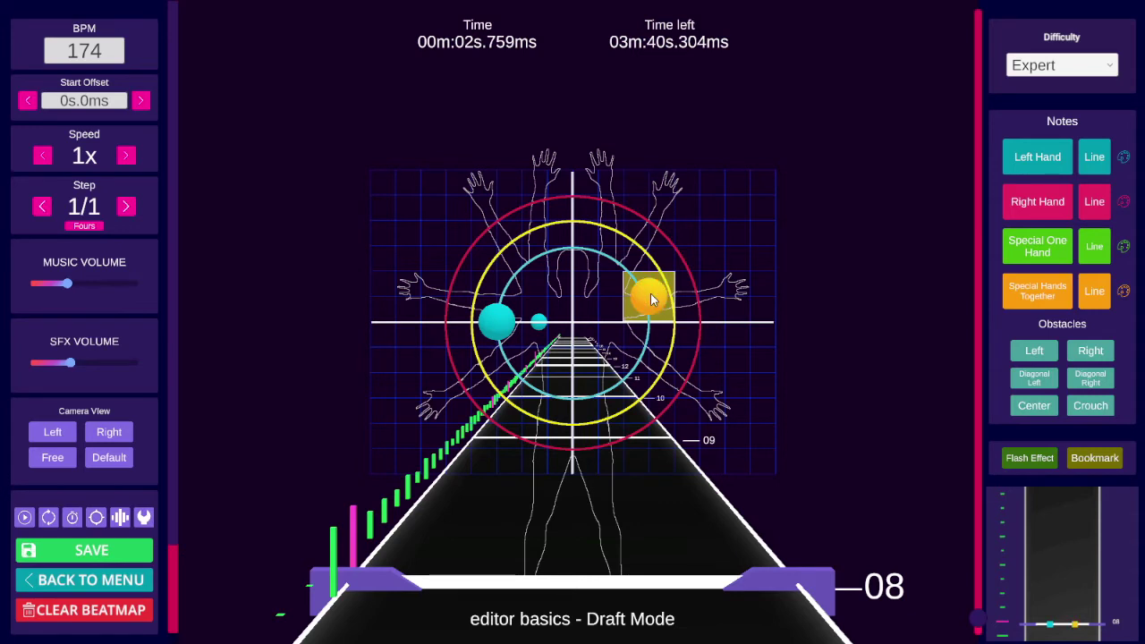
key("1")
Step: Set the middle button note type to All and cycle the new note's type to Special One Hand
key("5")
key("5")
middle_click(651, 296)
middle_click(651, 296)
middle_click(651, 297)
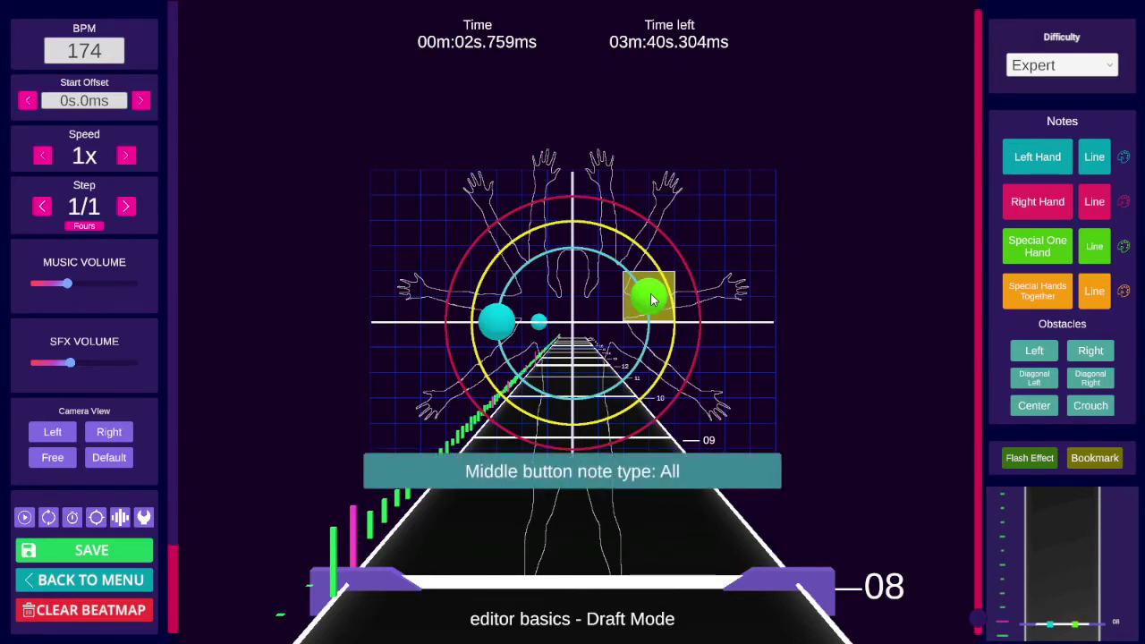
Step: Cycle the note's type back to Left Hand and set the middle button note type to Normal Type
middle_click(651, 296)
middle_click(651, 297)
key("5")
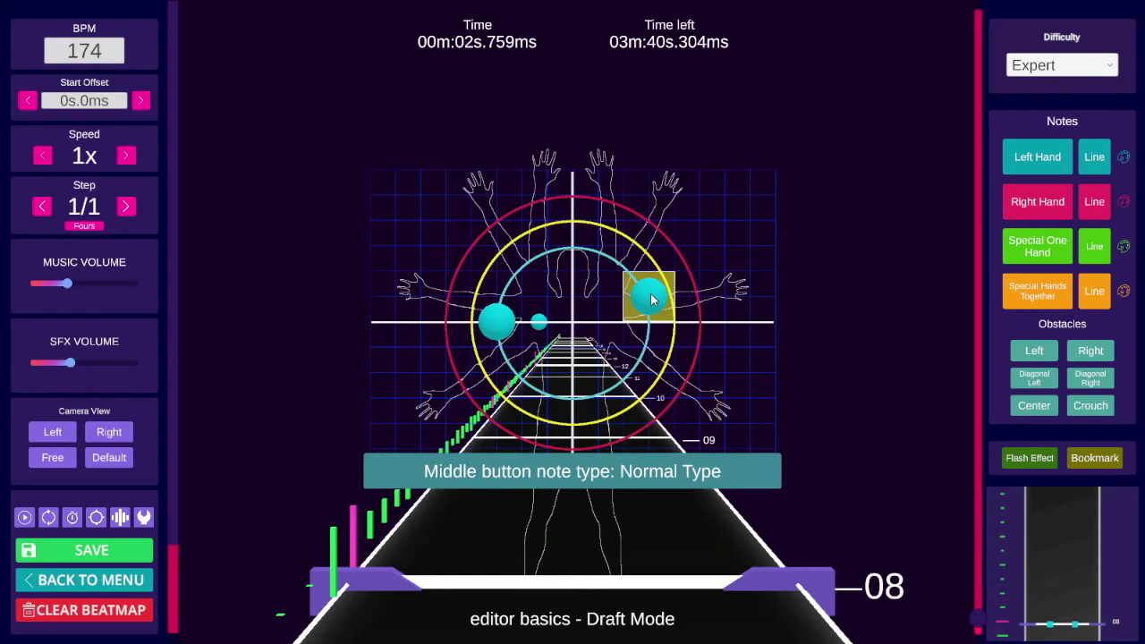
Step: Move the note onto the horizontal axis, two grid cells right of the center, and change it to a right-hand note
left_click_drag(650, 300, 598, 374)
middle_click(598, 374)
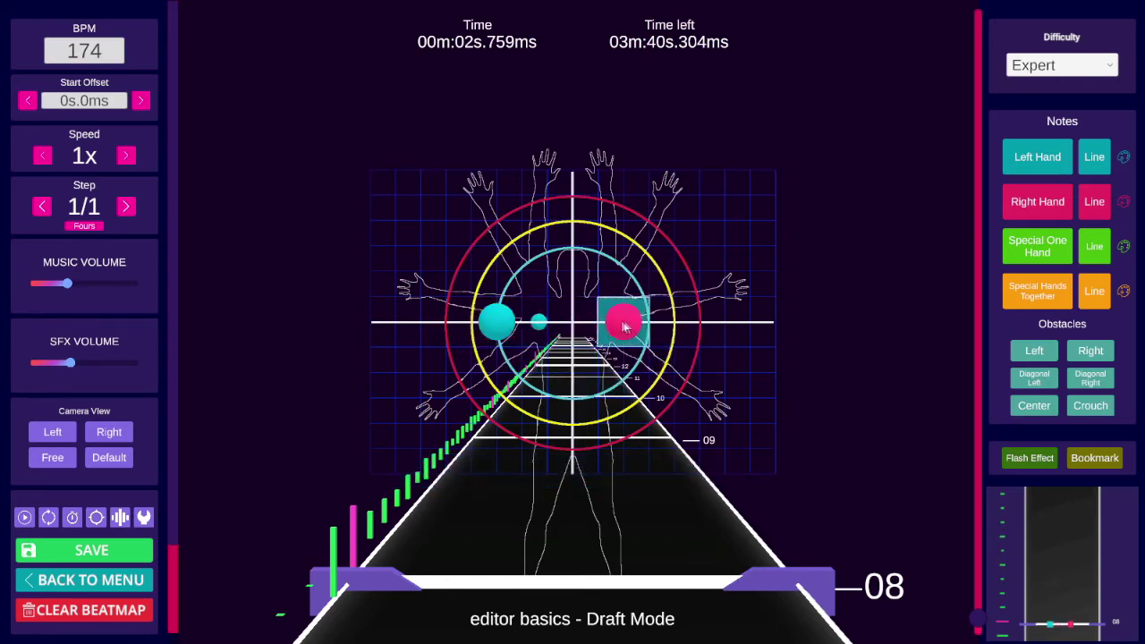
Step: Place a right-hand note at beat 8 on the horizontal axis, three grid cells right of the center, and delete it
left_click(649, 322)
middle_click(632, 385)
left_click_drag(634, 384, 646, 337)
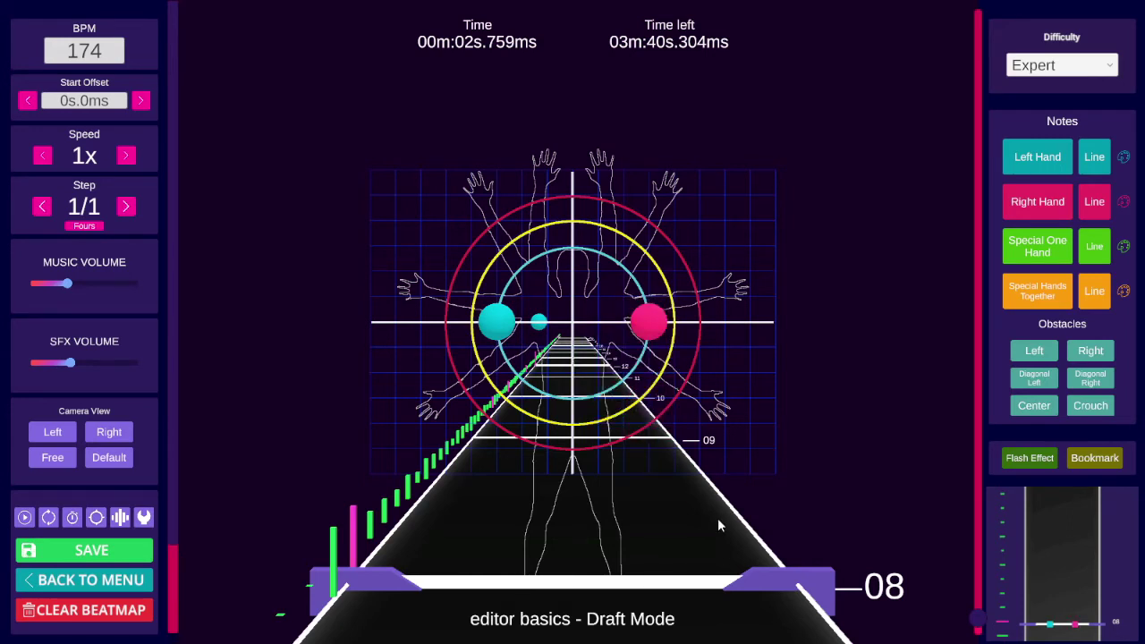
key("Delete")
middle_click(494, 302)
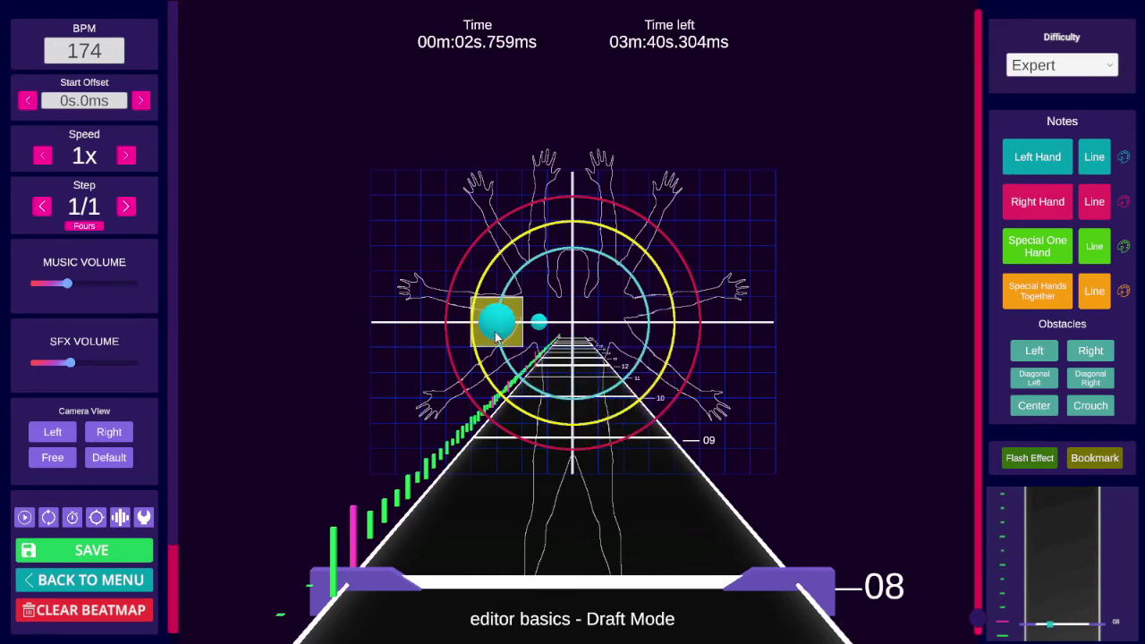
Step: Select the track section from beat 8 to beat 11
scroll(671, 437, "up", 1, "shift")
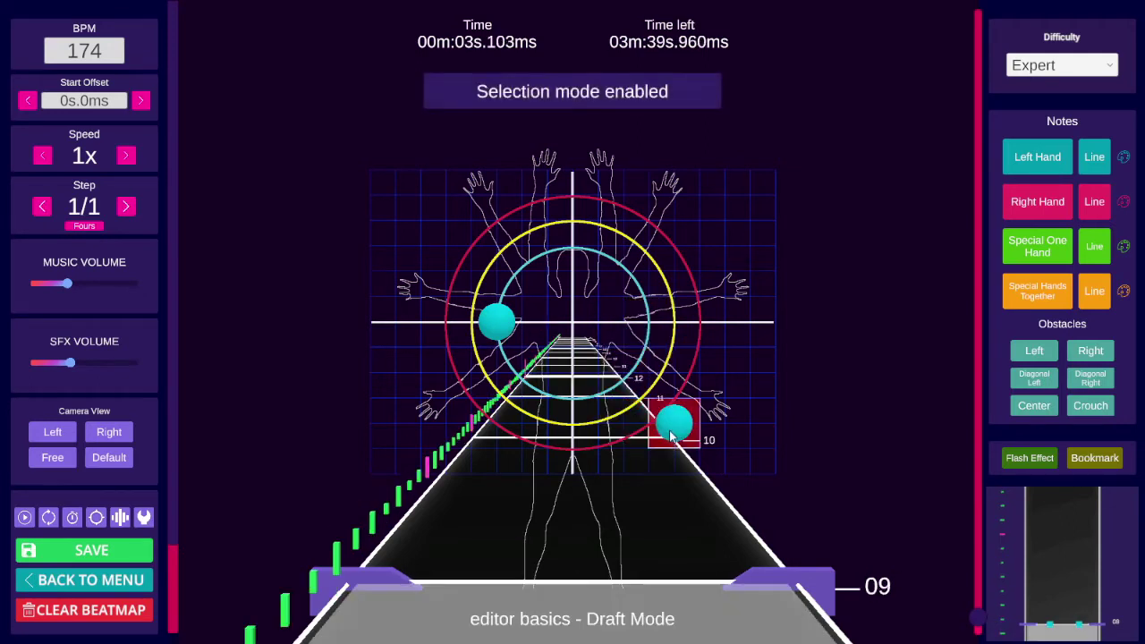
scroll(672, 437, "up", 2, "shift")
scroll(672, 437, "down", 3)
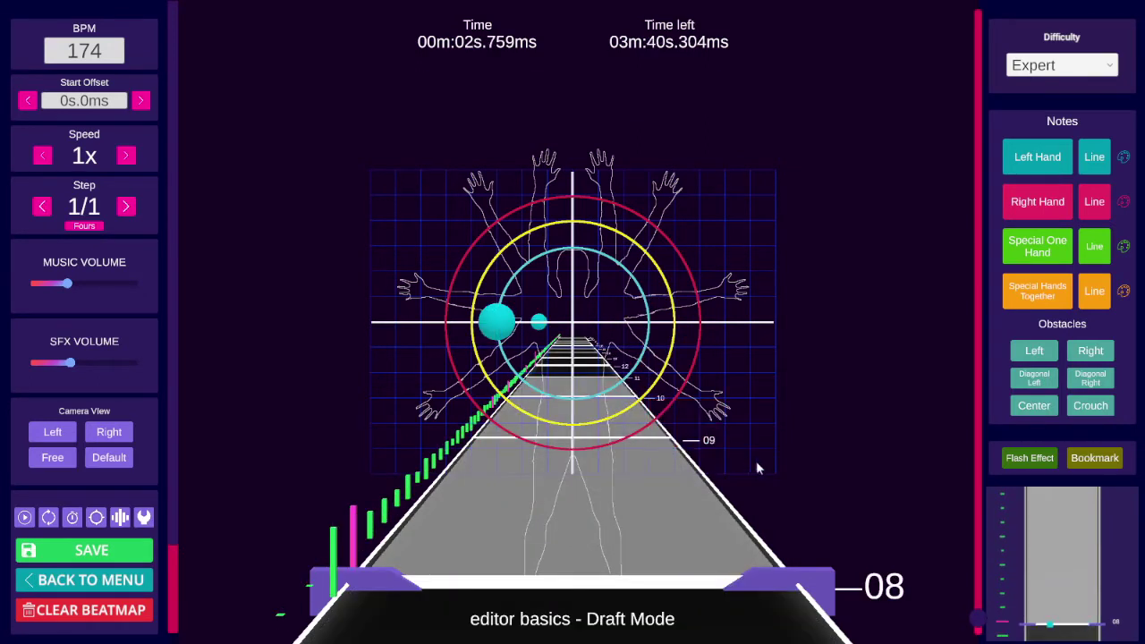
Step: Switch the active note type for placement to Right Hand
left_click(644, 374)
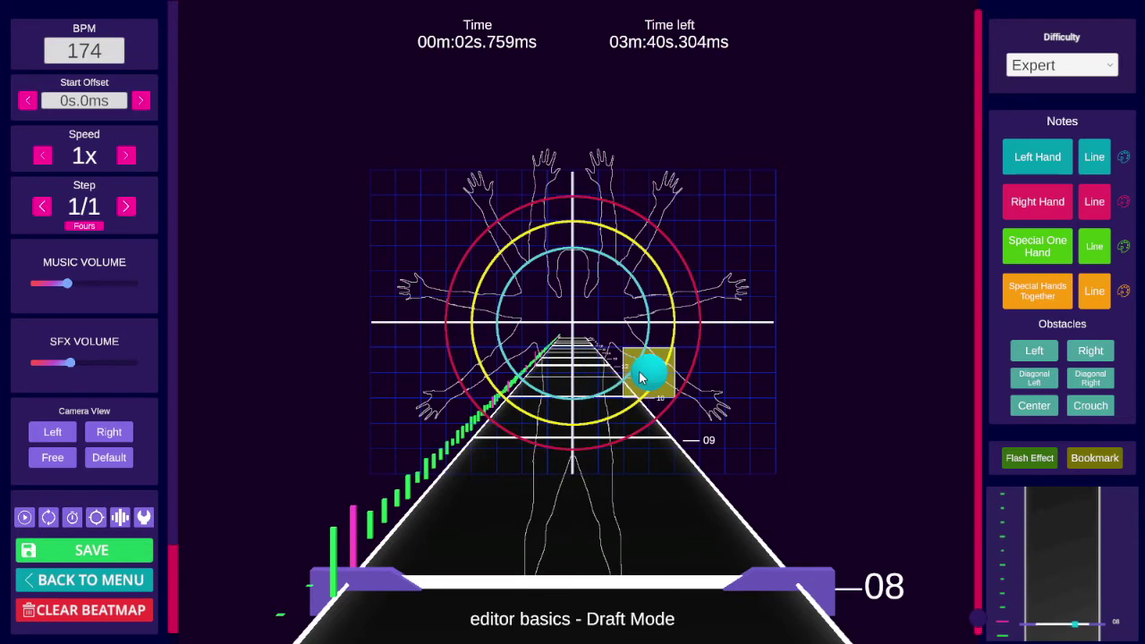
left_click_drag(642, 382, 546, 331)
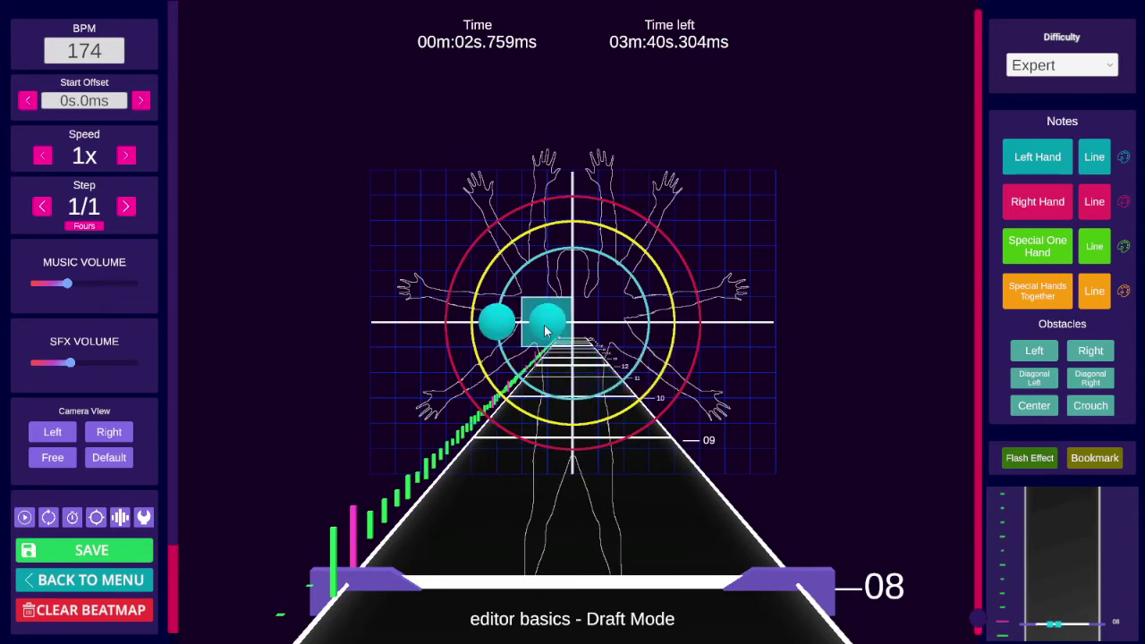
key("2")
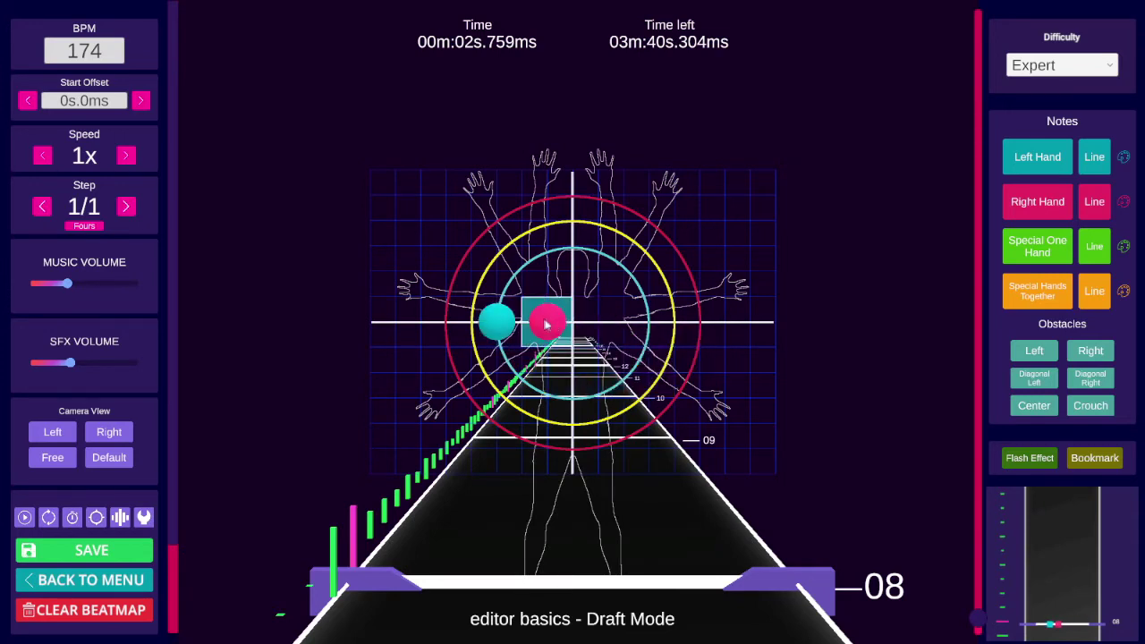
right_click(537, 328)
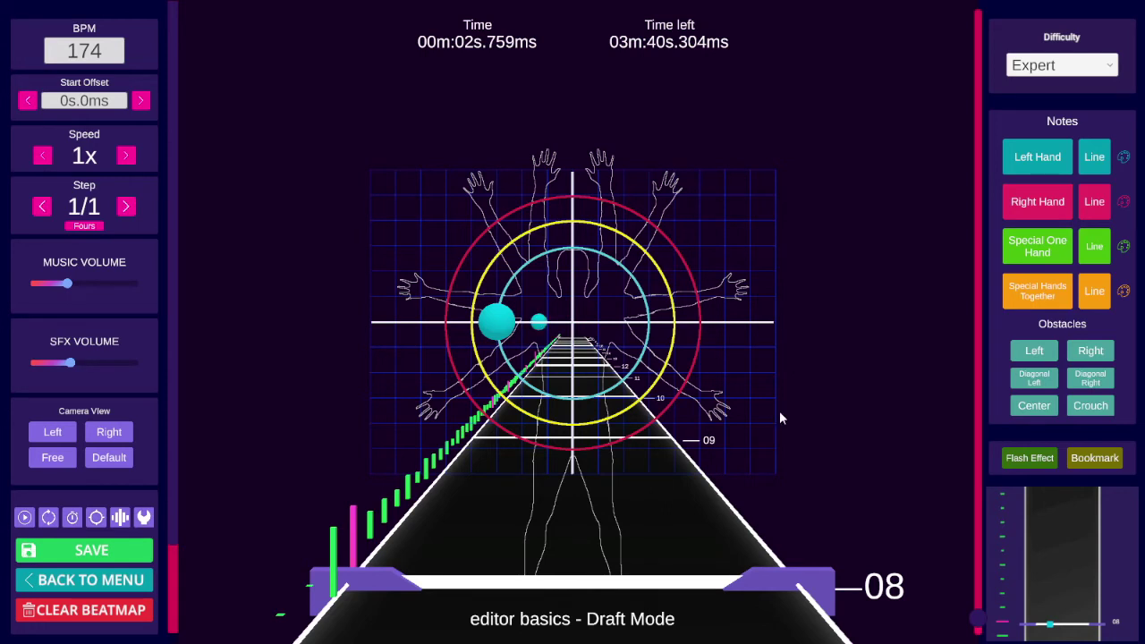
Step: Cycle the left-hand note at beat 8 through the Right Hand and Special One Hand types back to Left Hand
mouse_move(498, 322)
left_mouse_down()
mouse_move(592, 328)
mouse_move(647, 348)
mouse_move(573, 397)
mouse_move(522, 384)
mouse_move(491, 311)
mouse_move(496, 267)
mouse_move(498, 344)
mouse_move(500, 332)
left_mouse_up()
left_click(503, 331)
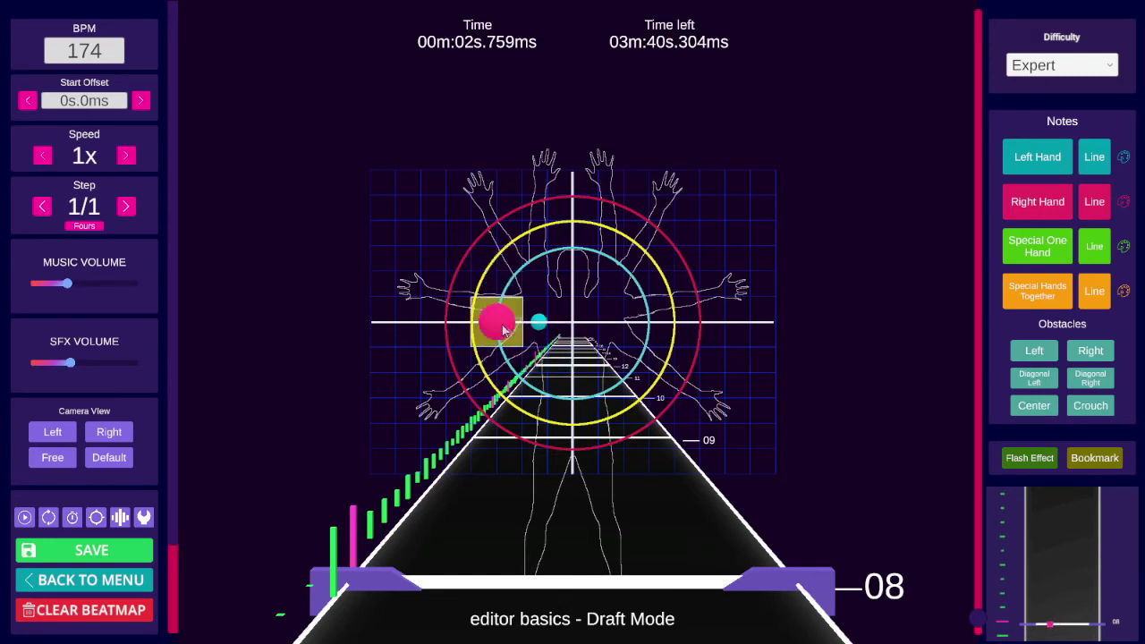
left_click(504, 328)
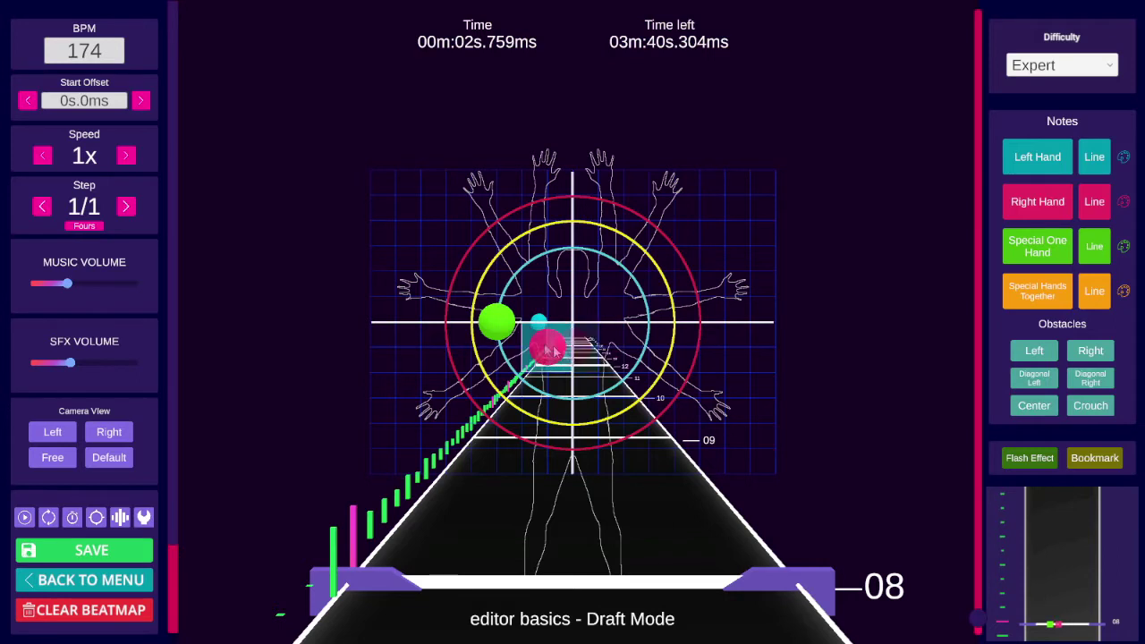
left_click(504, 327)
left_click(513, 327)
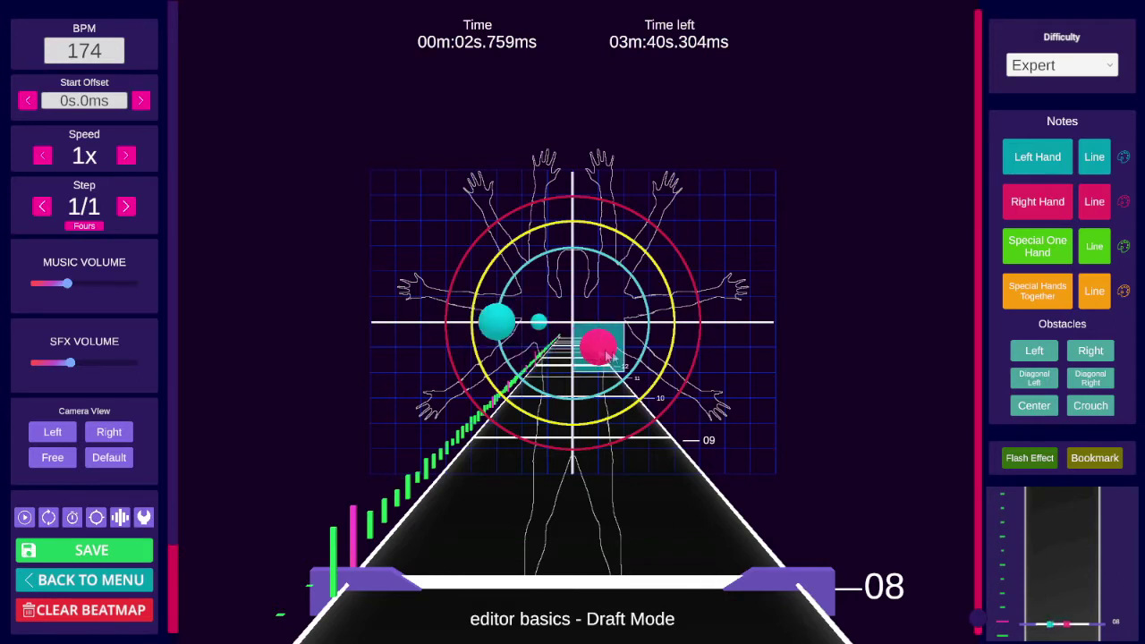
Step: Try custom colors for the Left Hand notes, picking a green and a dark blue with red 54, green 0 and blue 182
left_click(1123, 158)
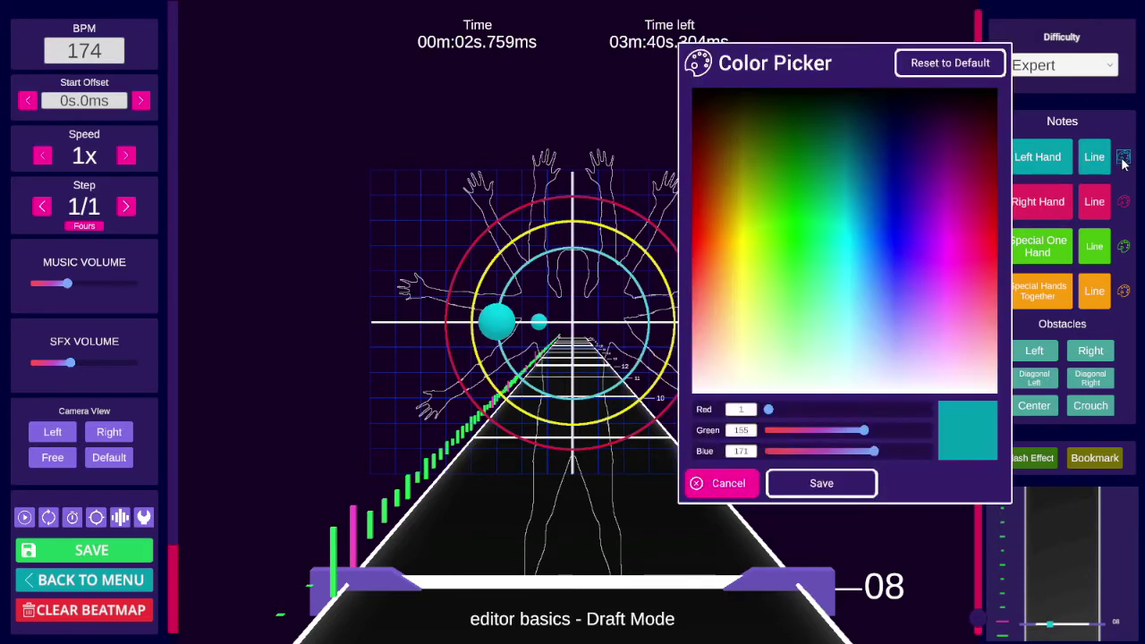
left_click(808, 173)
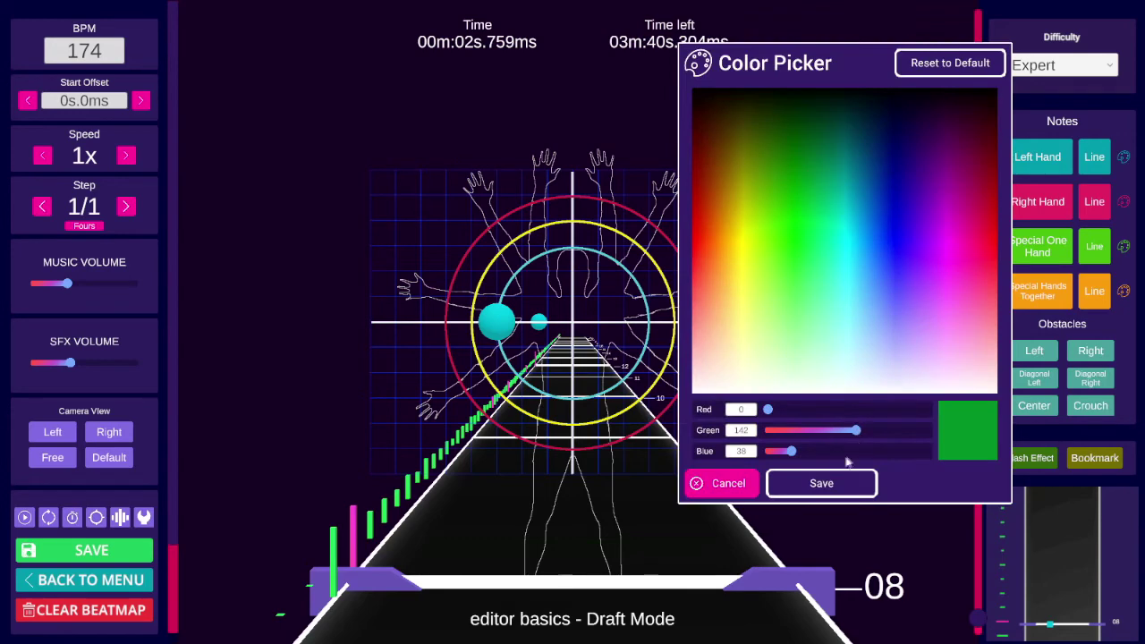
left_click_drag(877, 159, 914, 184)
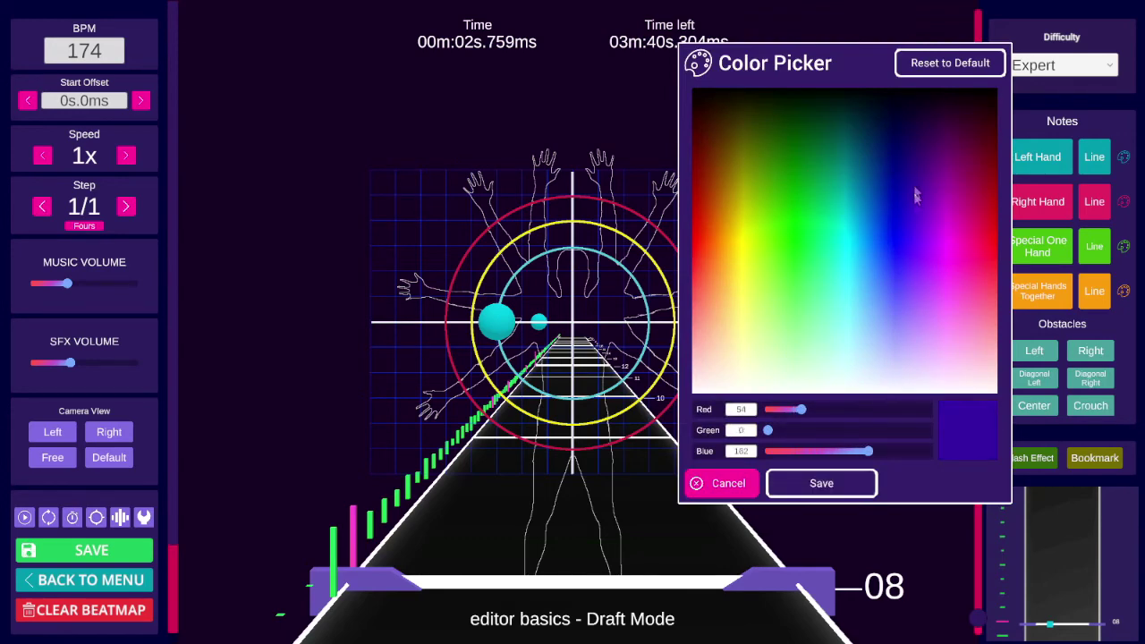
left_click(804, 484)
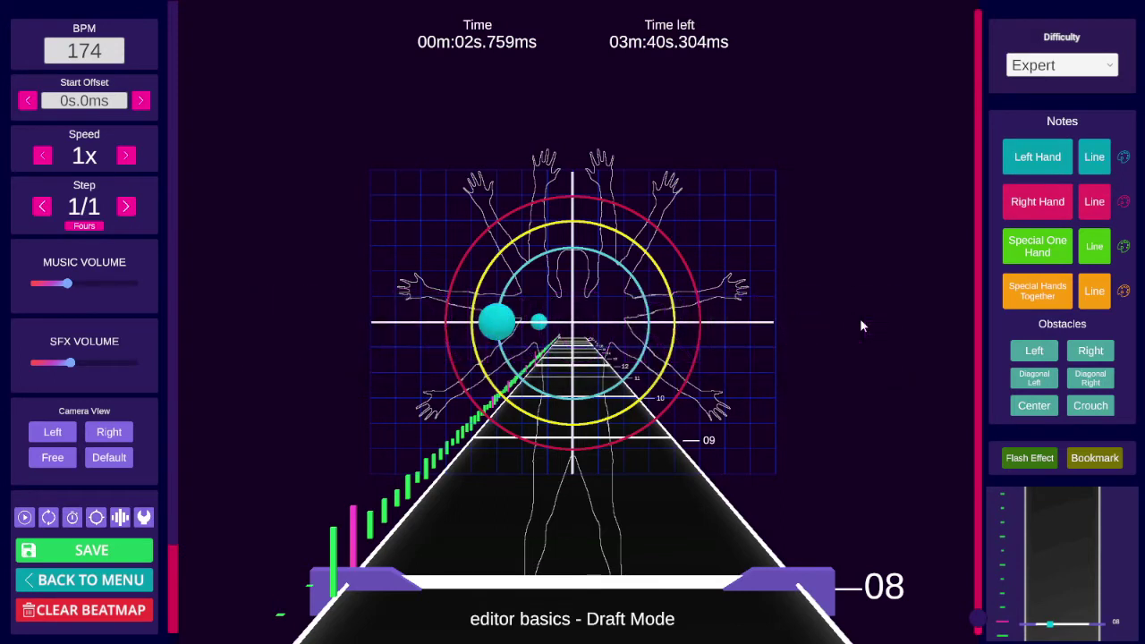
Step: Mirror the left-hand note at beat 8 to the opposite side and mirror it back
key("ctrl+m")
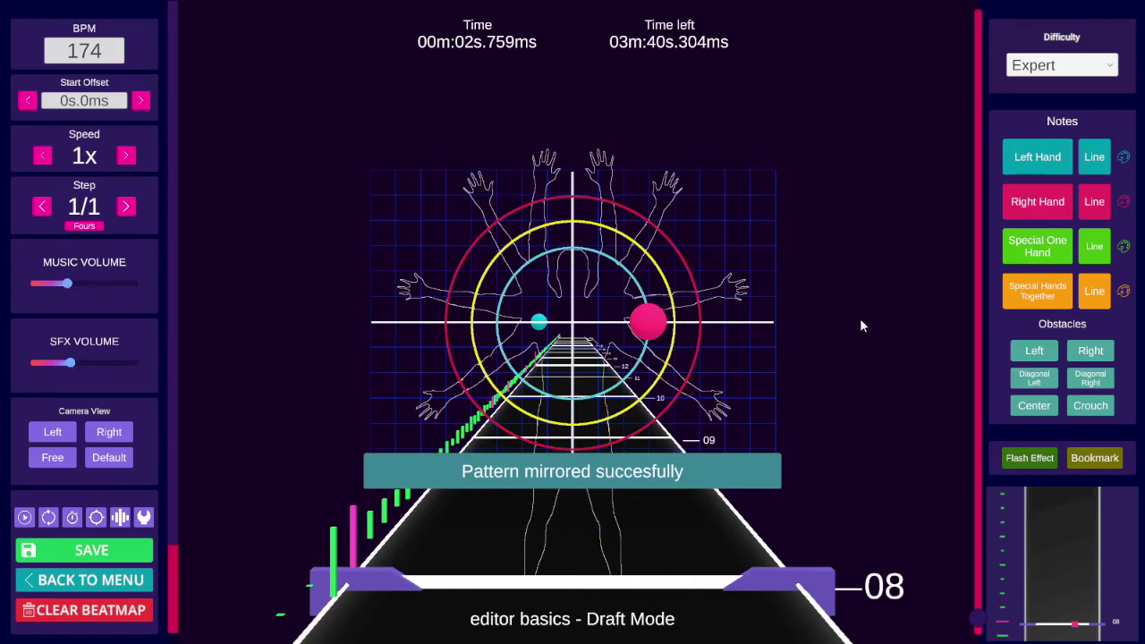
key("ctrl+m")
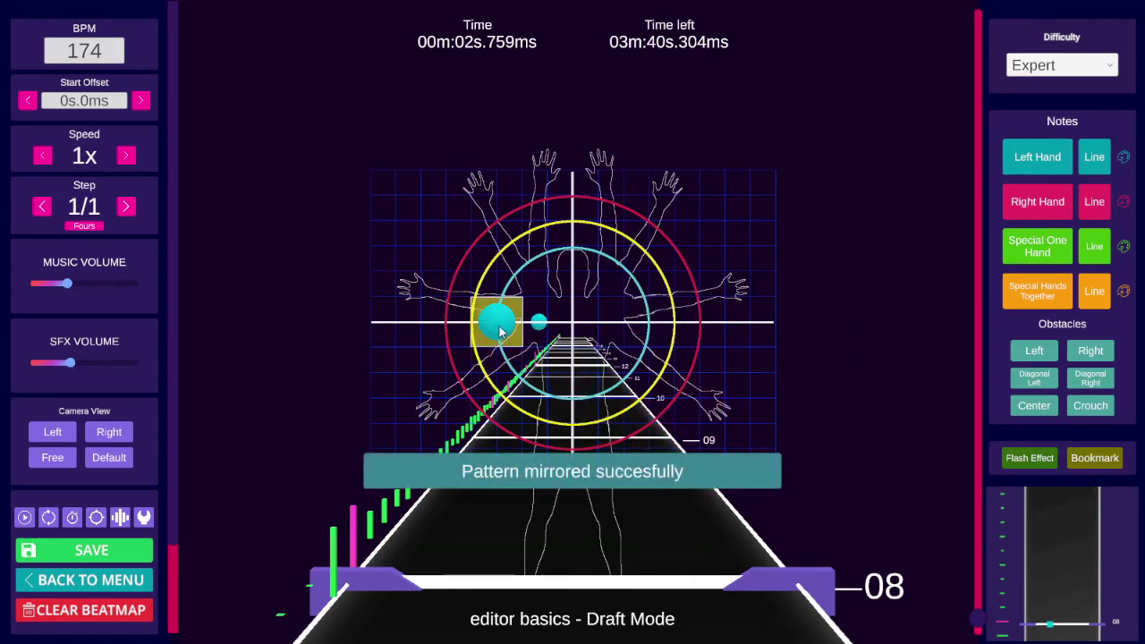
Step: Move the beat 8 note to two grid cells left of and three below the center, and mirror it there and back
left_click_drag(500, 331, 525, 396)
key("ctrl+m")
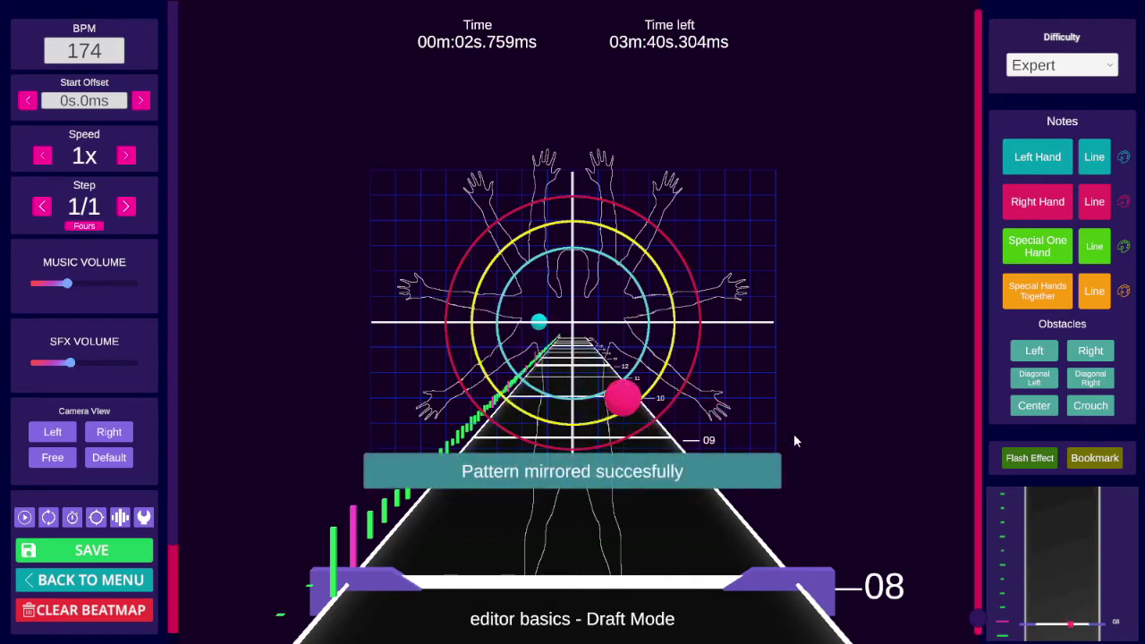
key("ctrl+m")
Step: Select beats 8 to 9 and mirror their notes together, and mirror only the beat 8 note back
scroll(793, 434, "up", 1, "shift")
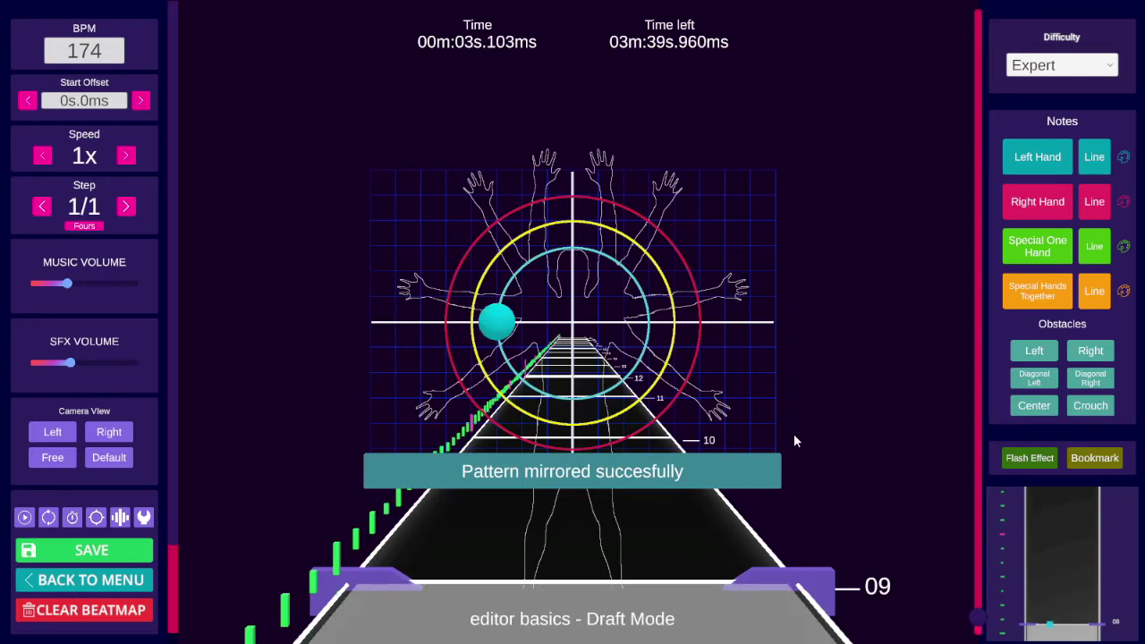
scroll(794, 434, "down", 1, "shift")
key("ctrl+m")
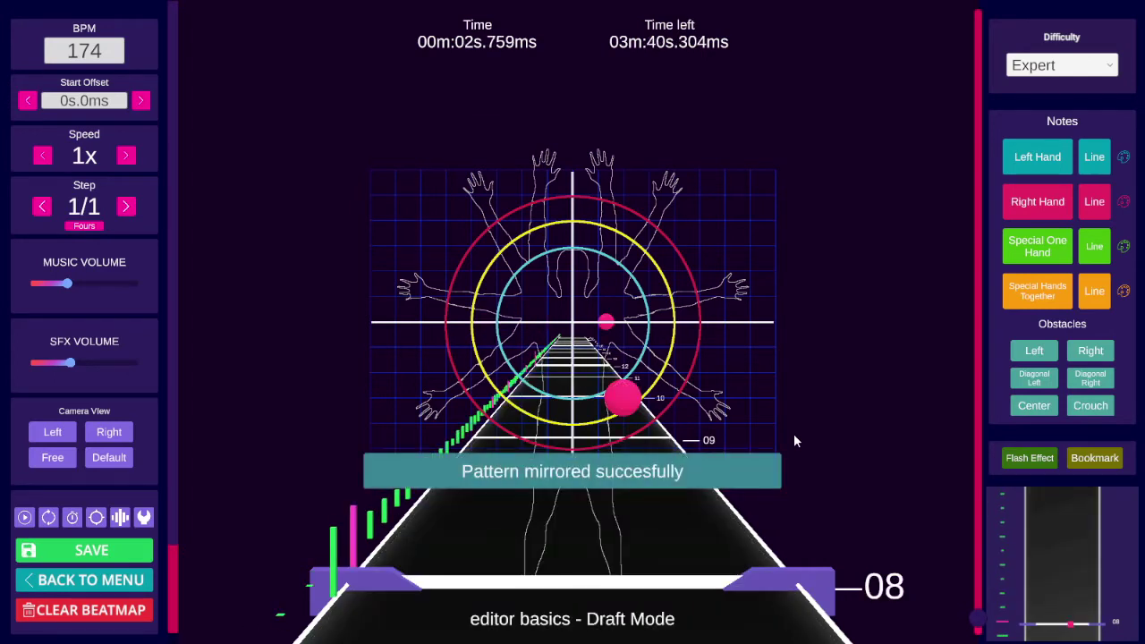
key("ctrl+m")
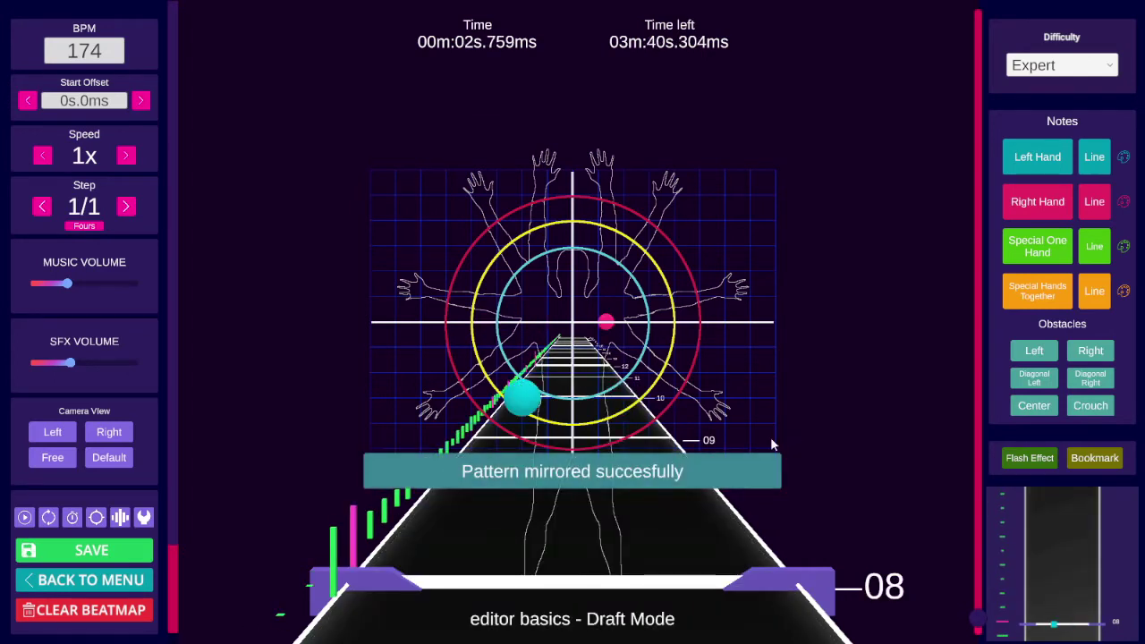
Step: Add a mirrored right-hand partner for the left-hand note at beat 8, and delete both notes
left_click(533, 408, "ctrl")
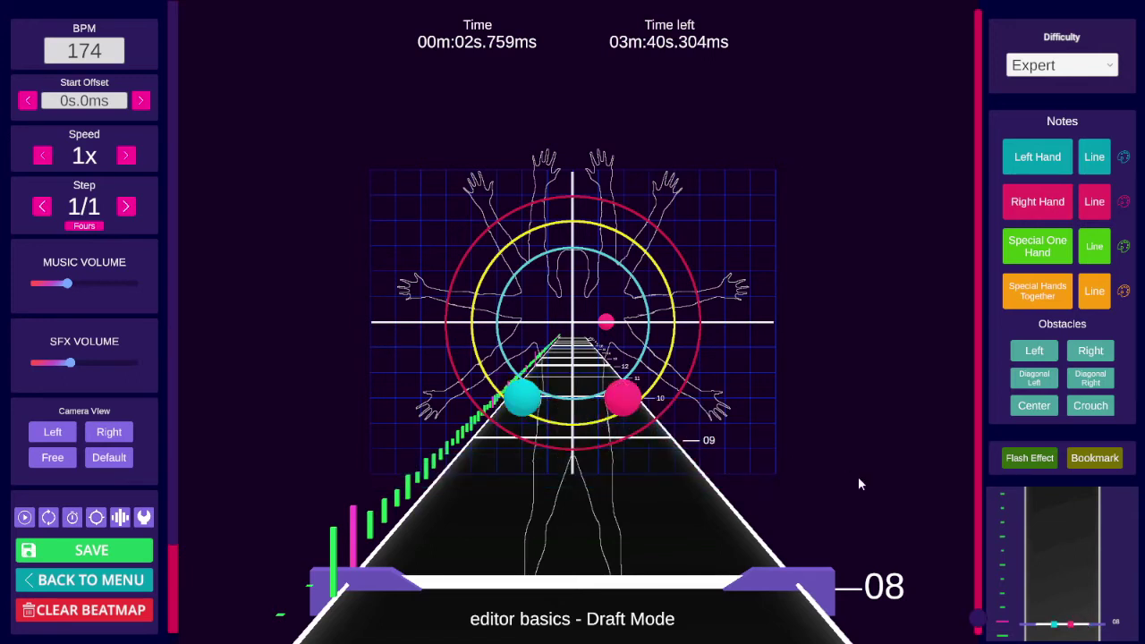
left_click(673, 460)
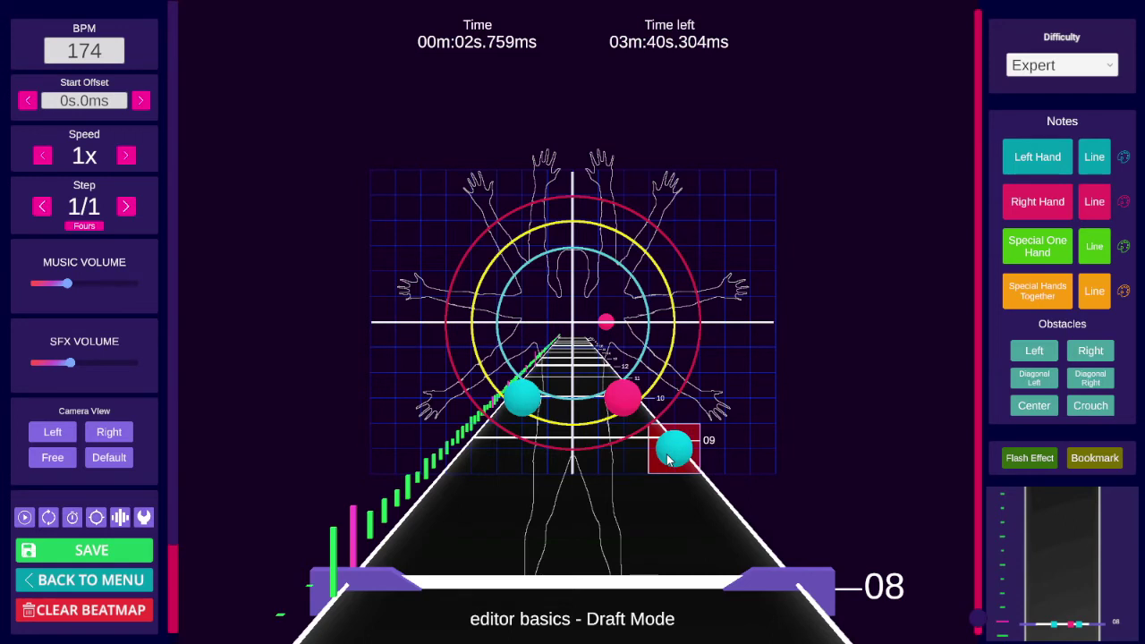
key("Delete")
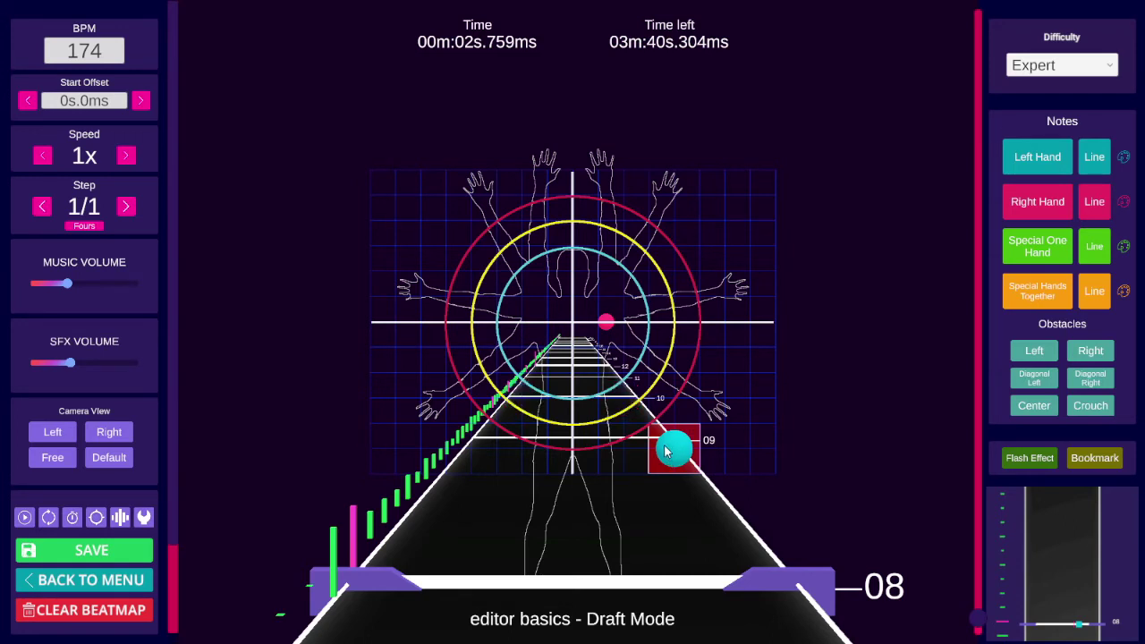
Step: Preview a left- and right-hand note pair in mirrored mode and toggle its vertical mirroring
key("ctrl")
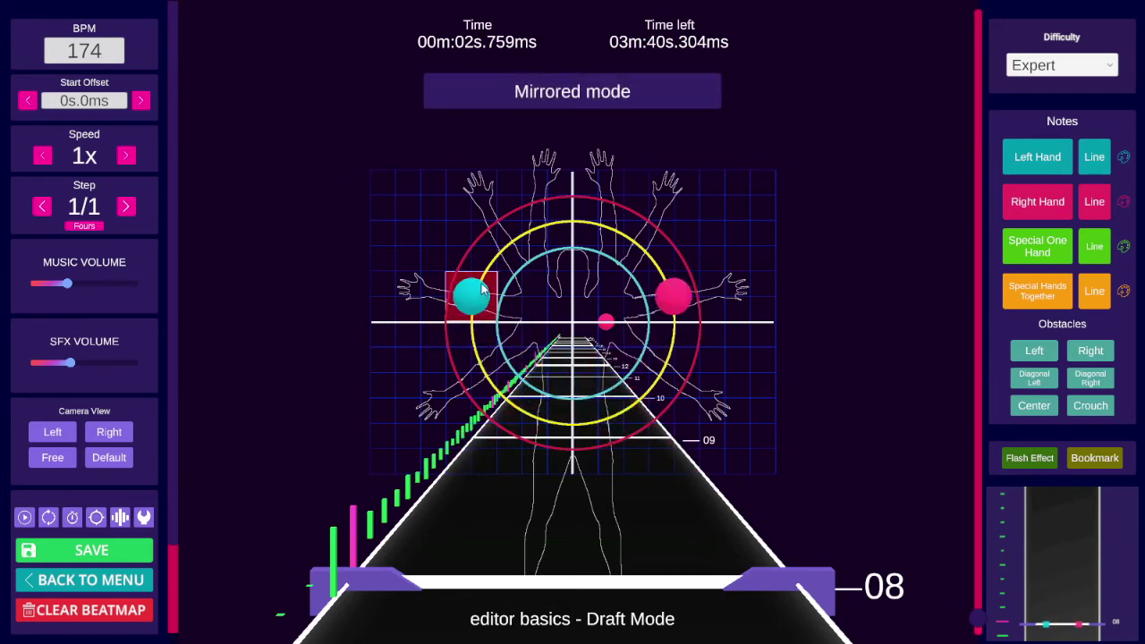
left_click_drag(483, 286, 491, 250)
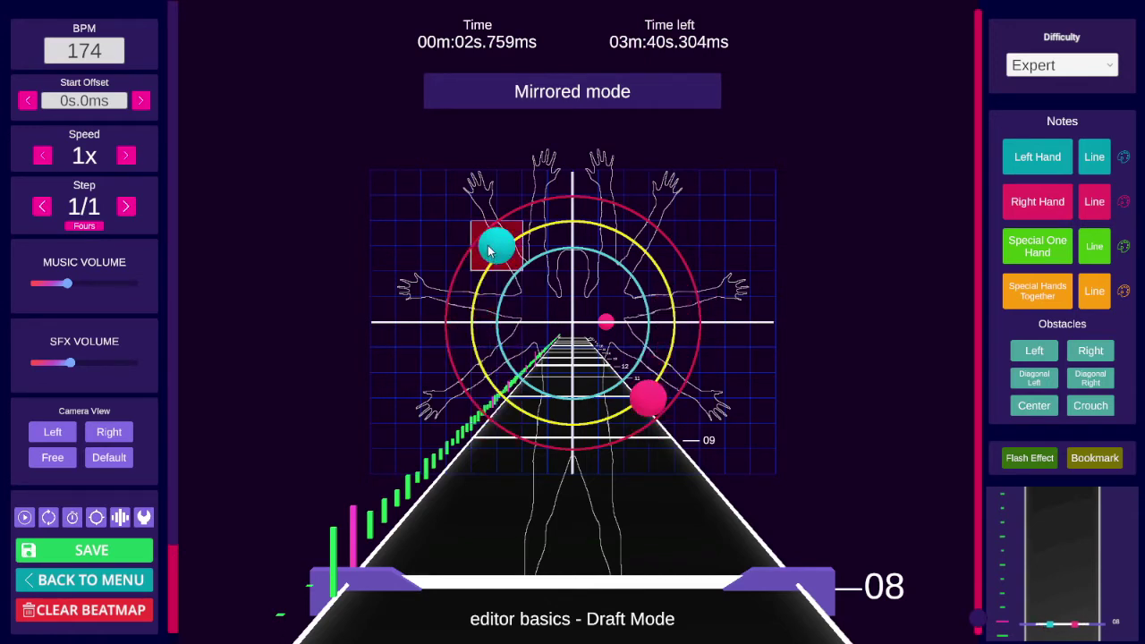
key("y")
key("y")
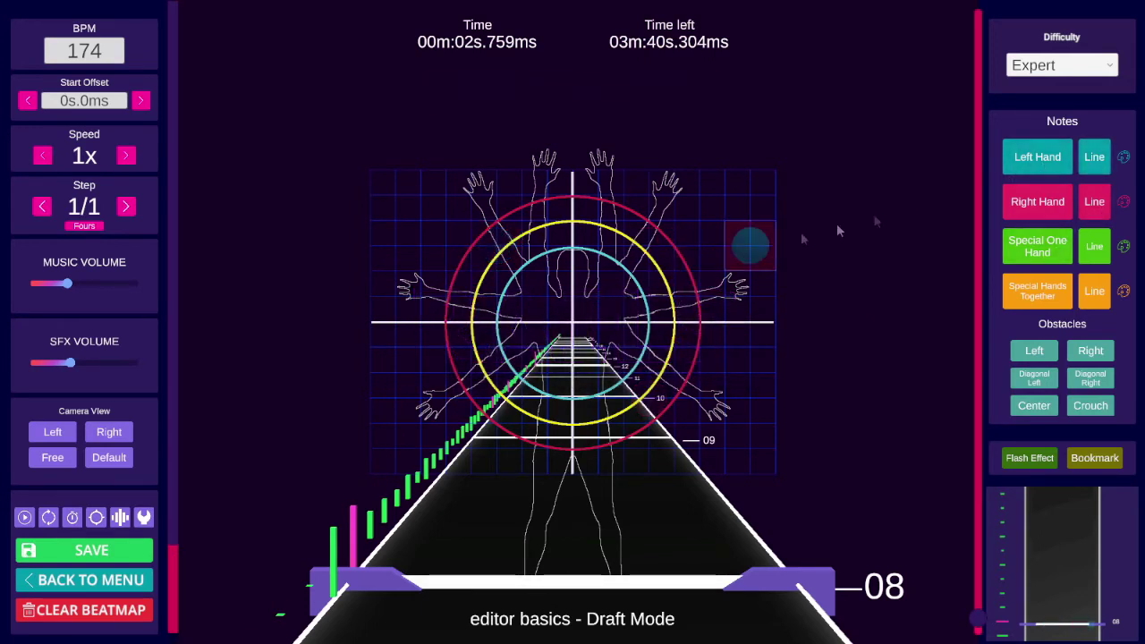
Step: Start a left-hand line at beat 8, four grid cells left of the center, with a beat 9 point two left and three below
left_click(1095, 158)
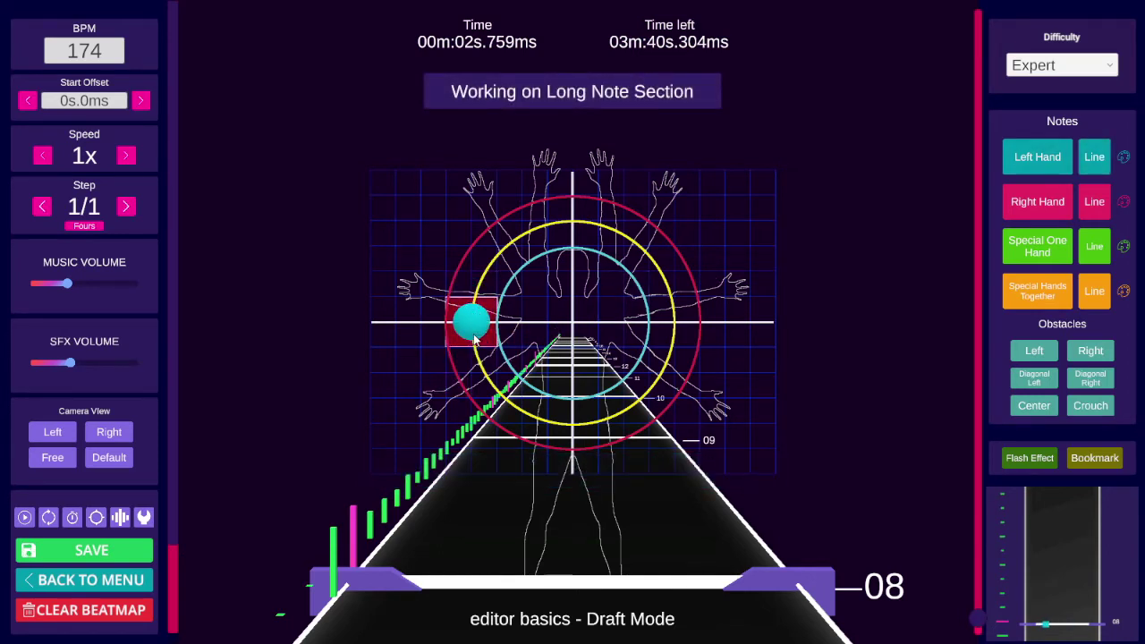
left_click(473, 334)
scroll(489, 387, "up", 1)
left_click(526, 397)
scroll(552, 413, "down", 1)
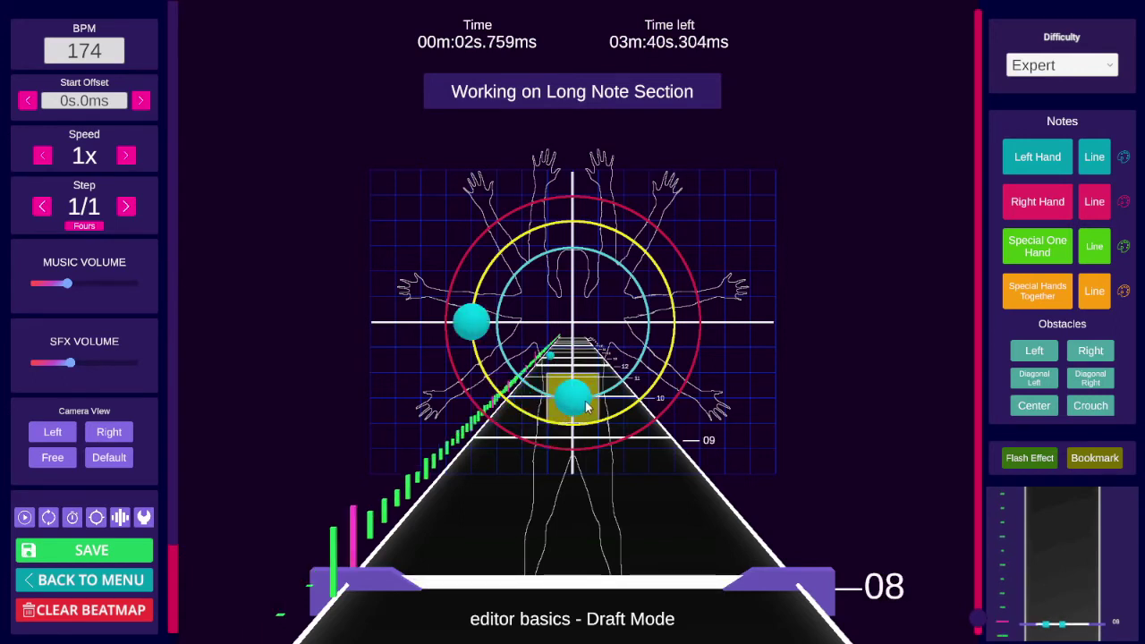
Step: Add line points up to beat 13, the last one three grid cells left of and two below the center, and finish the line
scroll(522, 379, "down", 2)
scroll(494, 335, "down", 1)
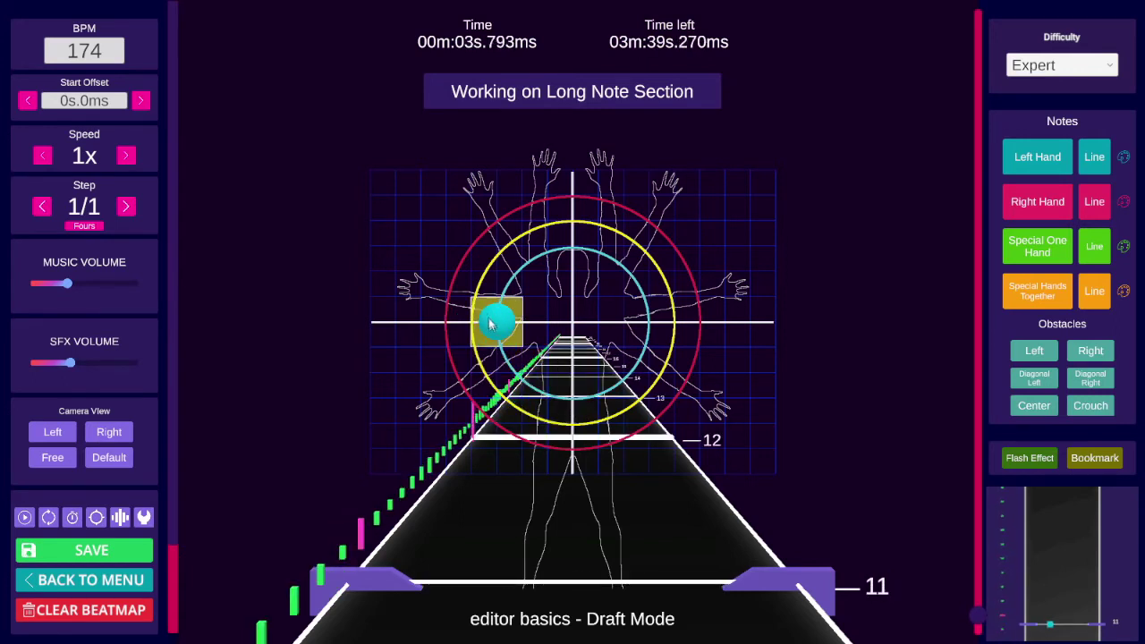
scroll(494, 345, "down", 2)
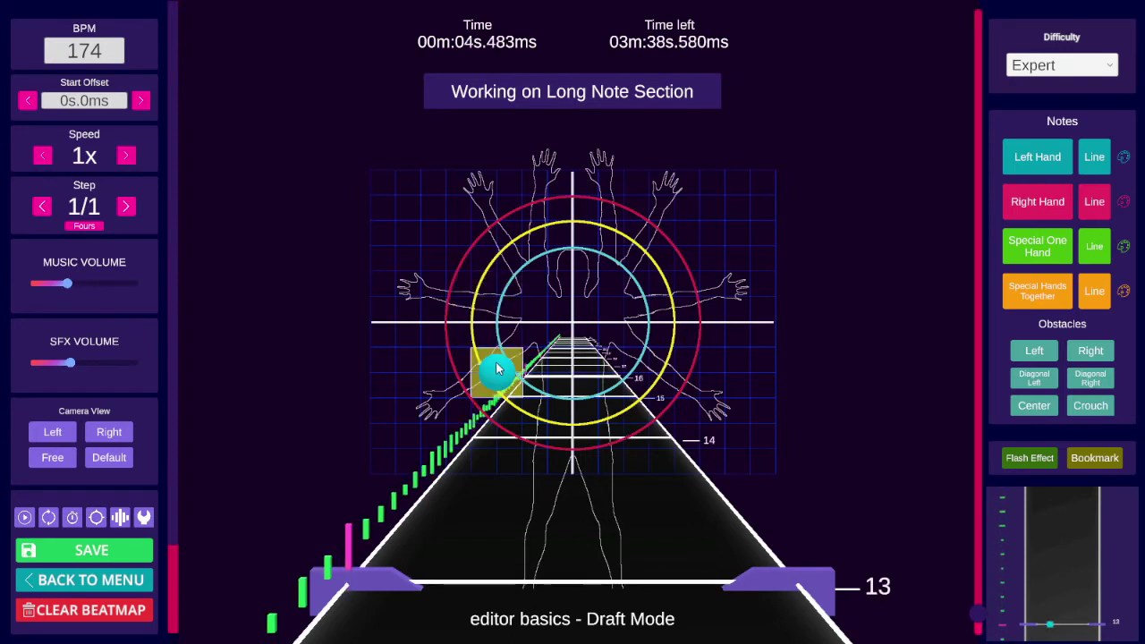
left_click(498, 368)
scroll(598, 421, "up", 3)
scroll(617, 416, "up", 2)
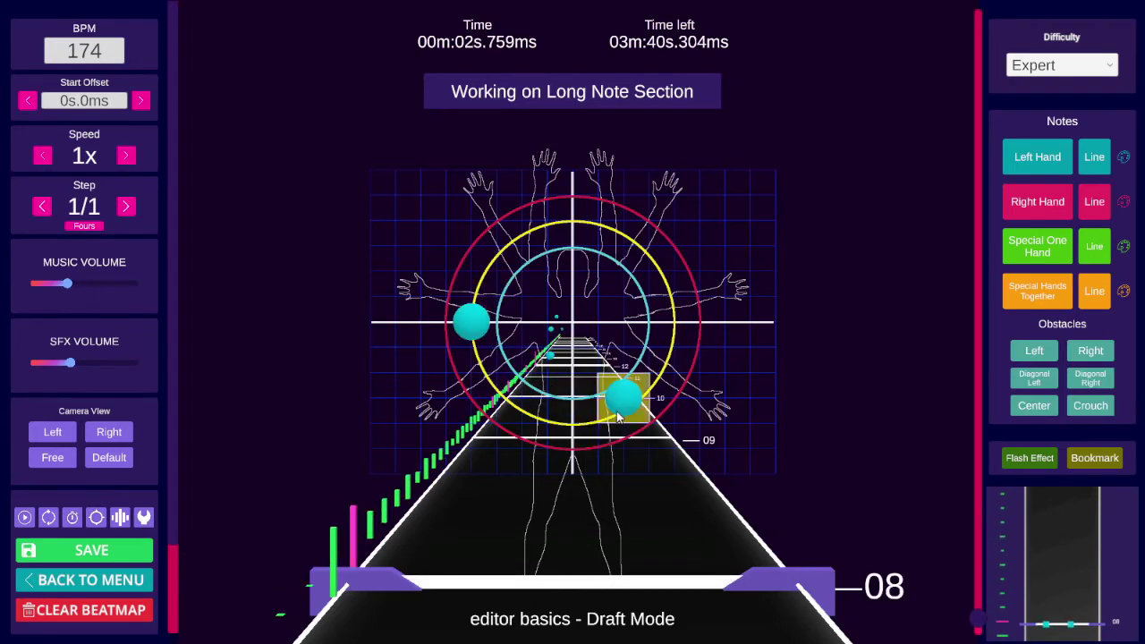
scroll(620, 417, "up", 1)
scroll(620, 417, "down", 1)
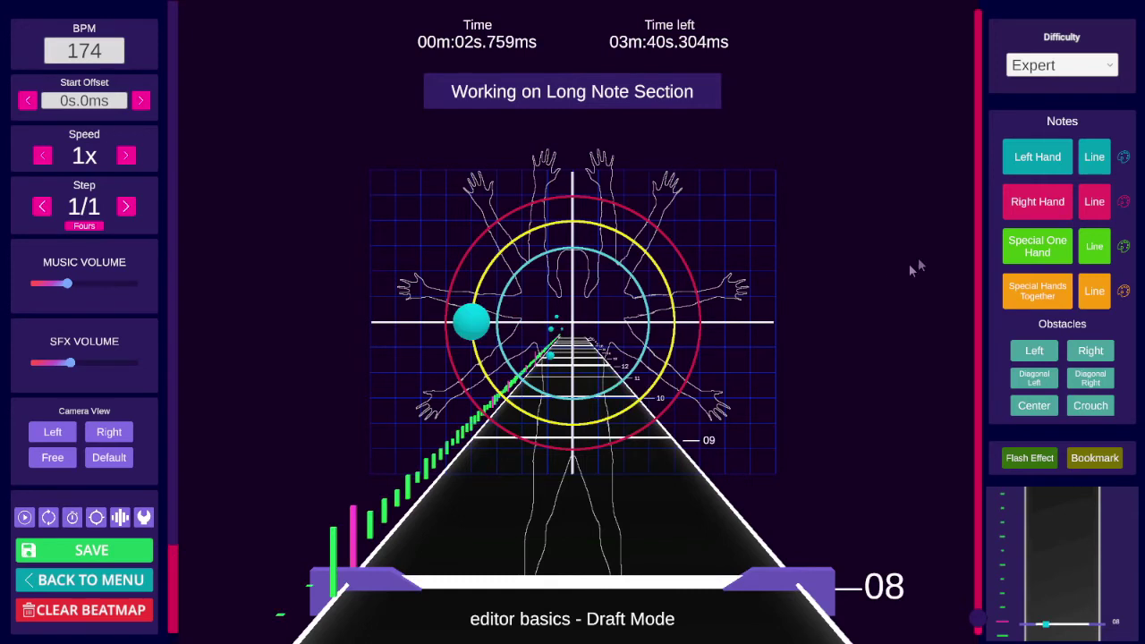
left_click(1099, 161)
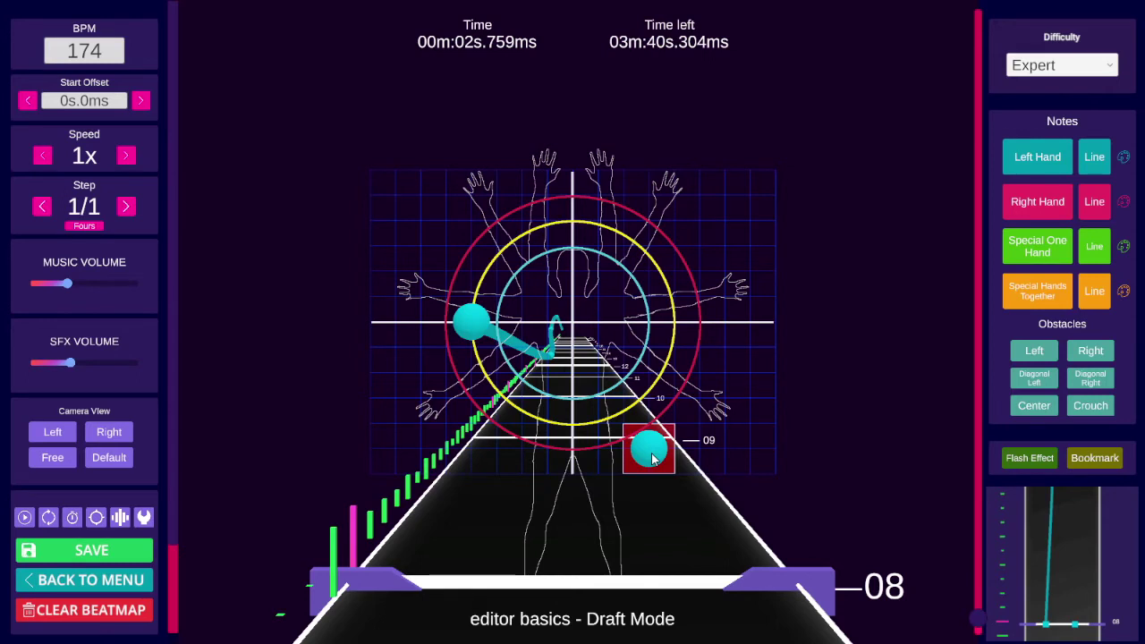
Step: Remove the left-hand line at beat 8 and place a single left-hand note at its starting position
left_click(462, 332)
left_click(470, 331)
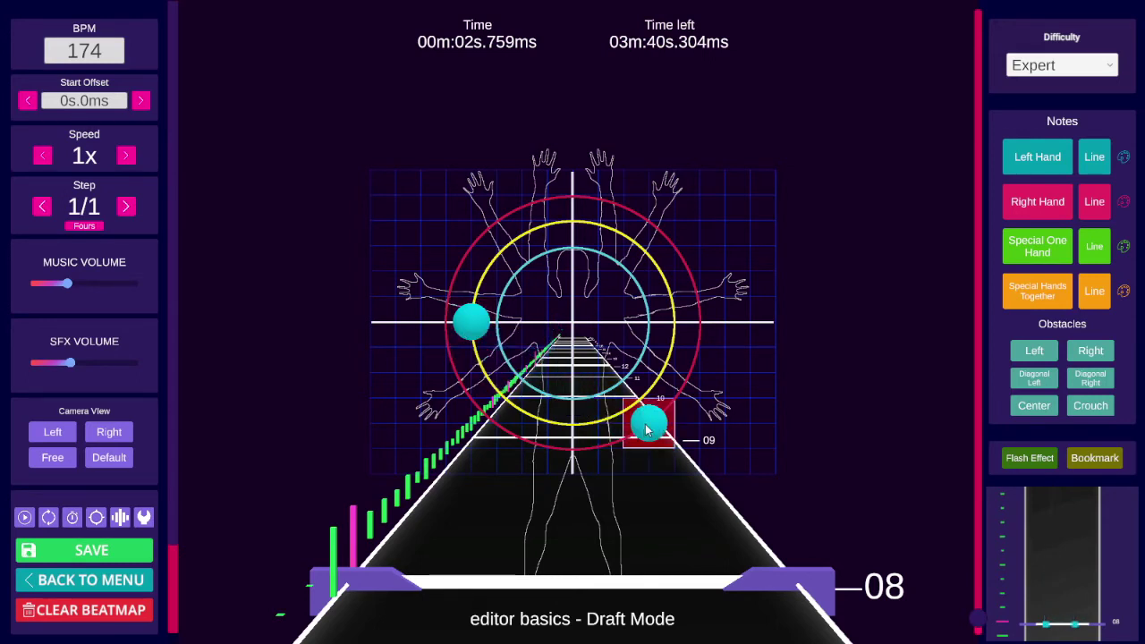
Step: Draw a left-hand line from the beat 8 note to a beat 10 point two grid cells left of and three below the center
key("l")
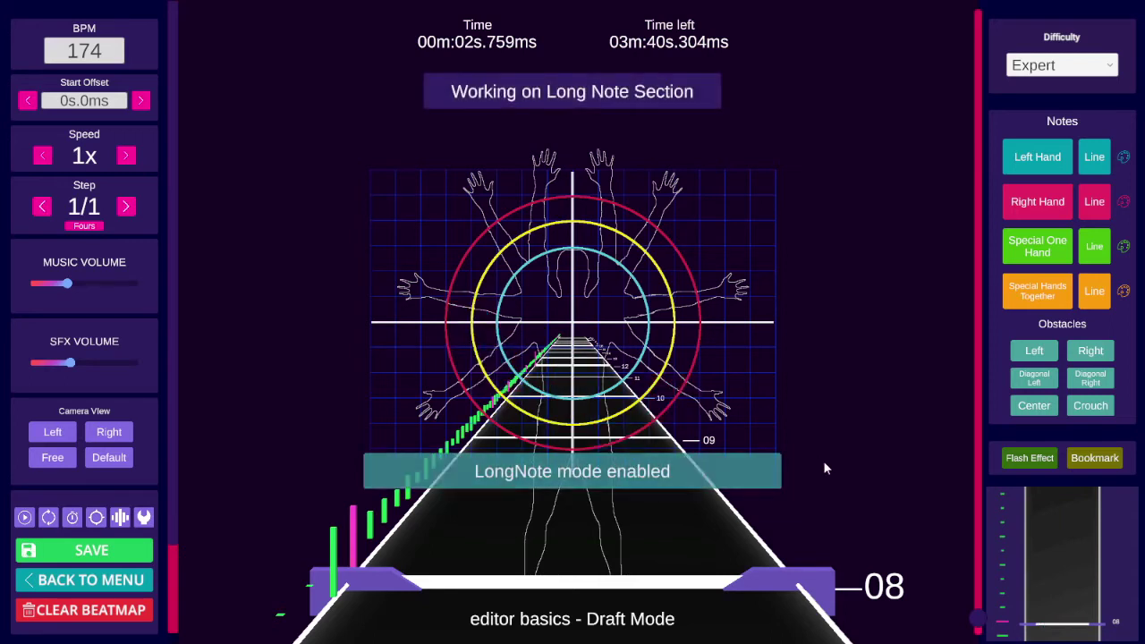
scroll(517, 394, "up", 2)
left_click(519, 397)
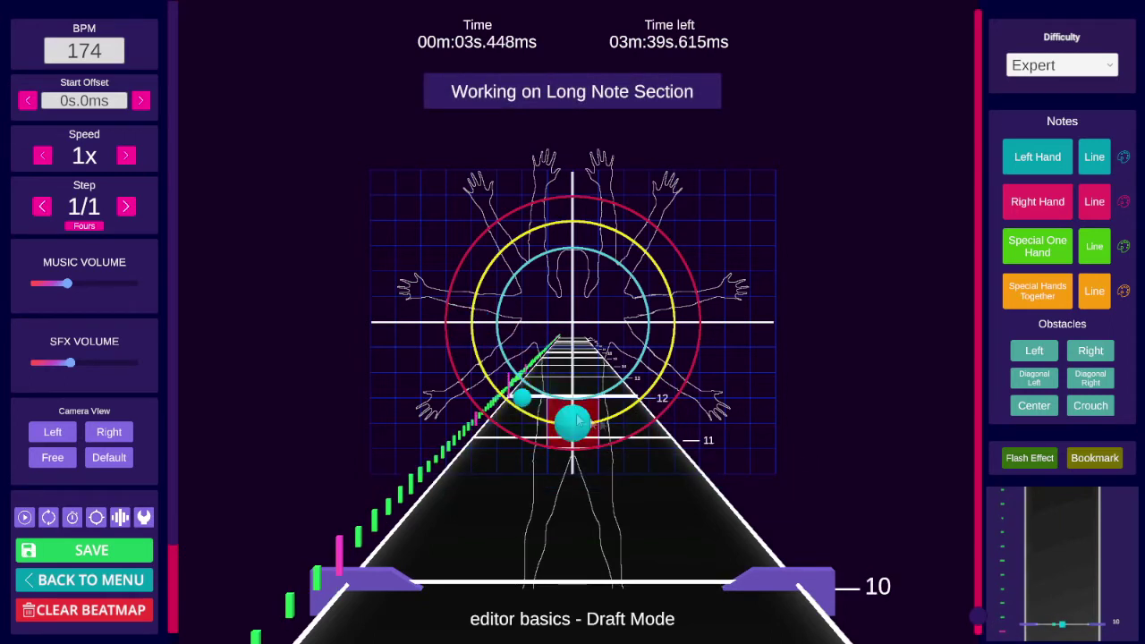
scroll(617, 422, "down", 2)
key("l")
scroll(537, 402, "down", 2)
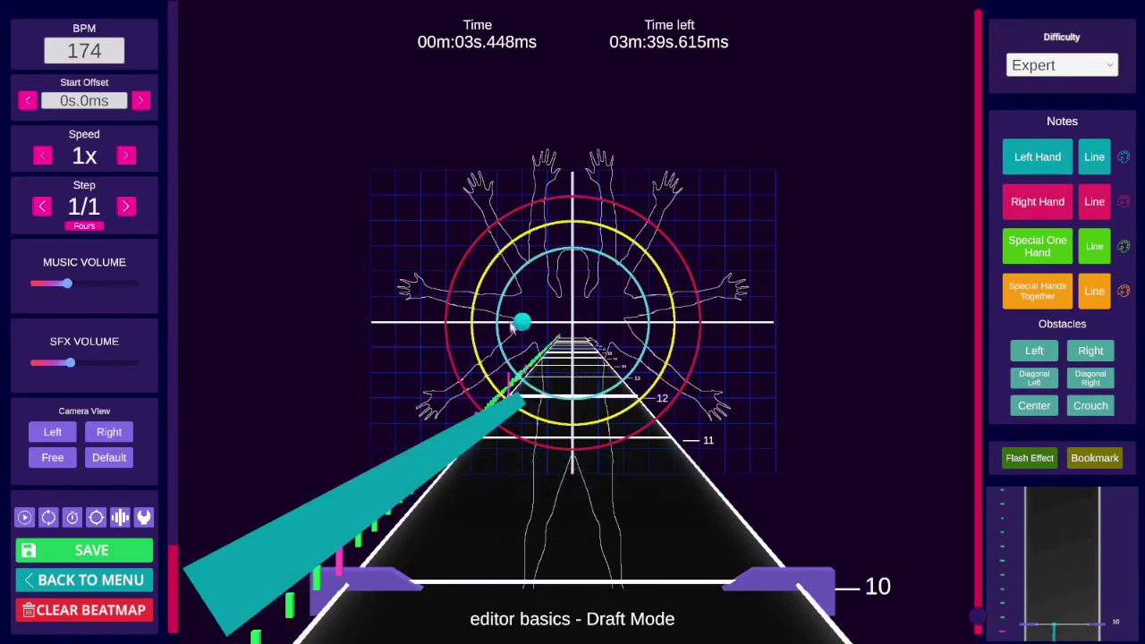
Step: Move the line's beat 10 point to three grid cells left of the center and extend the line to beat 11, two left and two below
left_click_drag(512, 328, 471, 321)
scroll(554, 392, "down", 2)
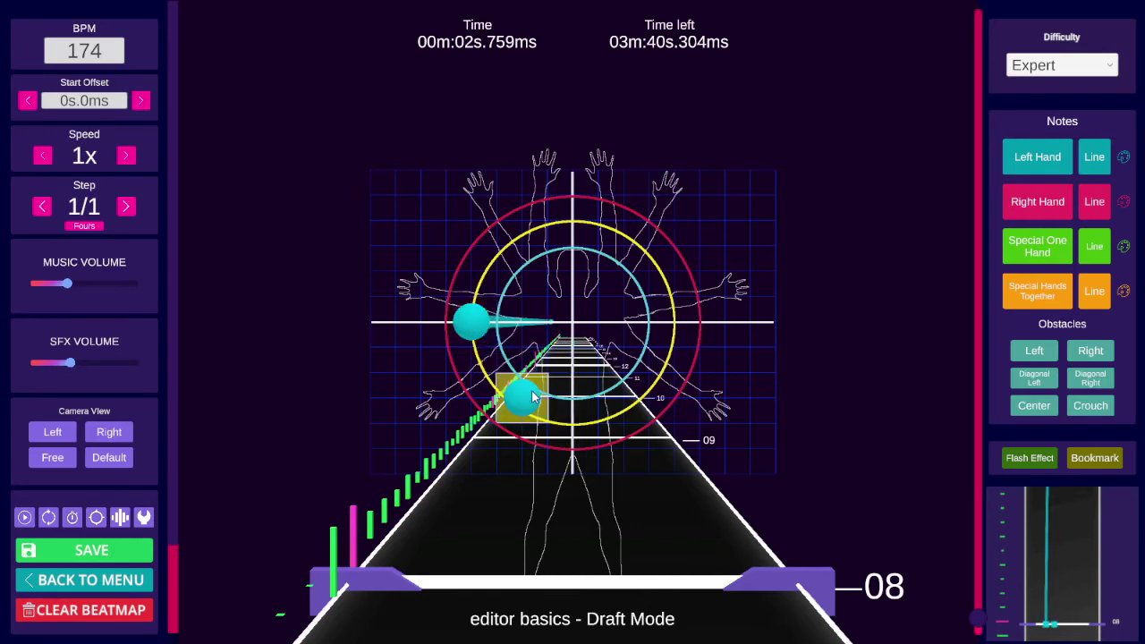
scroll(532, 391, "down", 3)
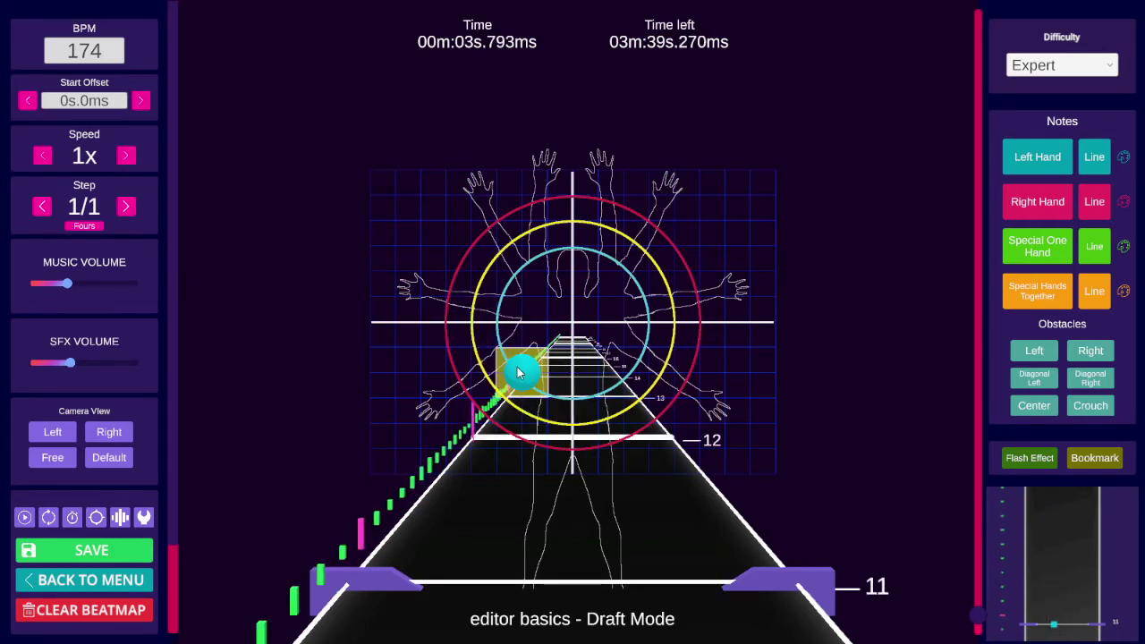
left_click(519, 372)
Step: Add a point to the left-hand line at beat 9, two grid cells left of and two below the center, and remove it again
scroll(555, 398, "up", 2)
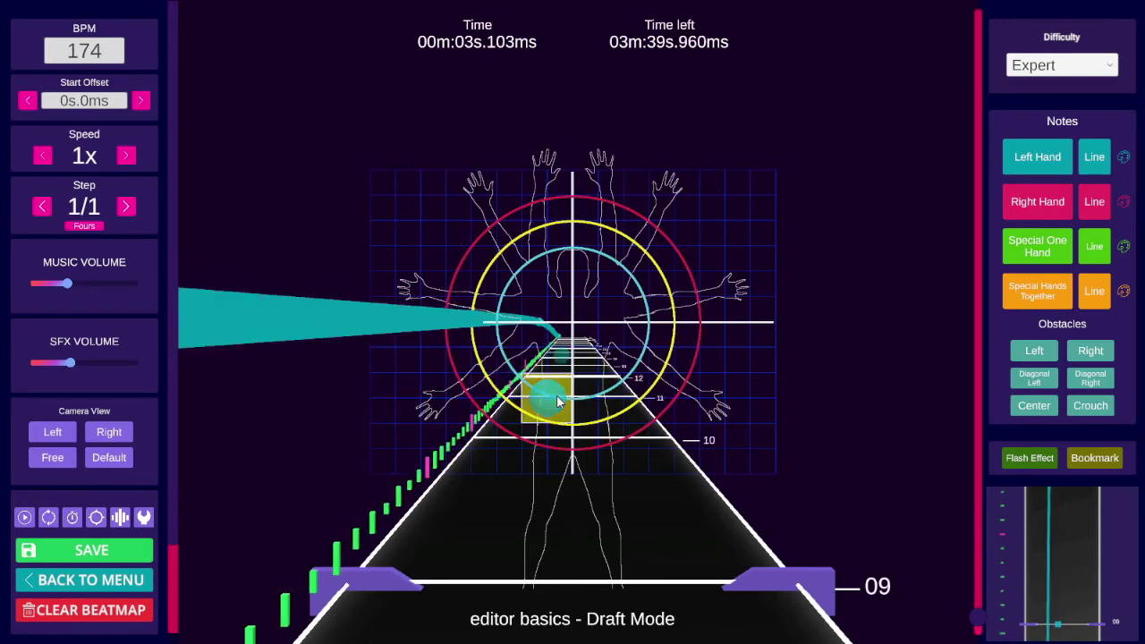
left_click_drag(557, 402, 526, 388)
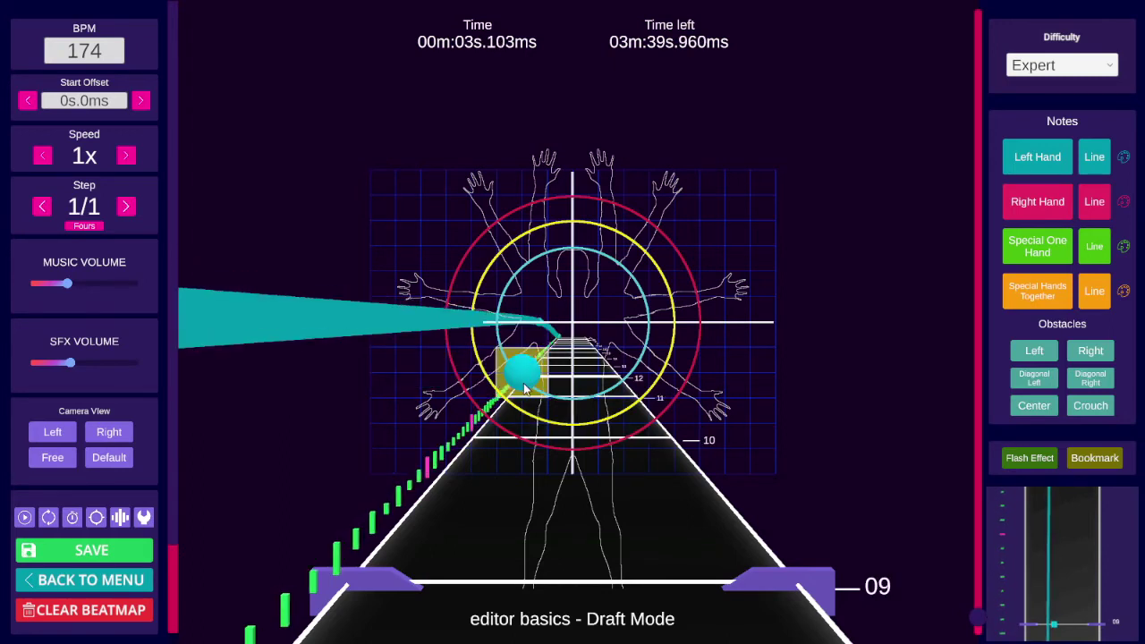
left_click(525, 389, "ctrl")
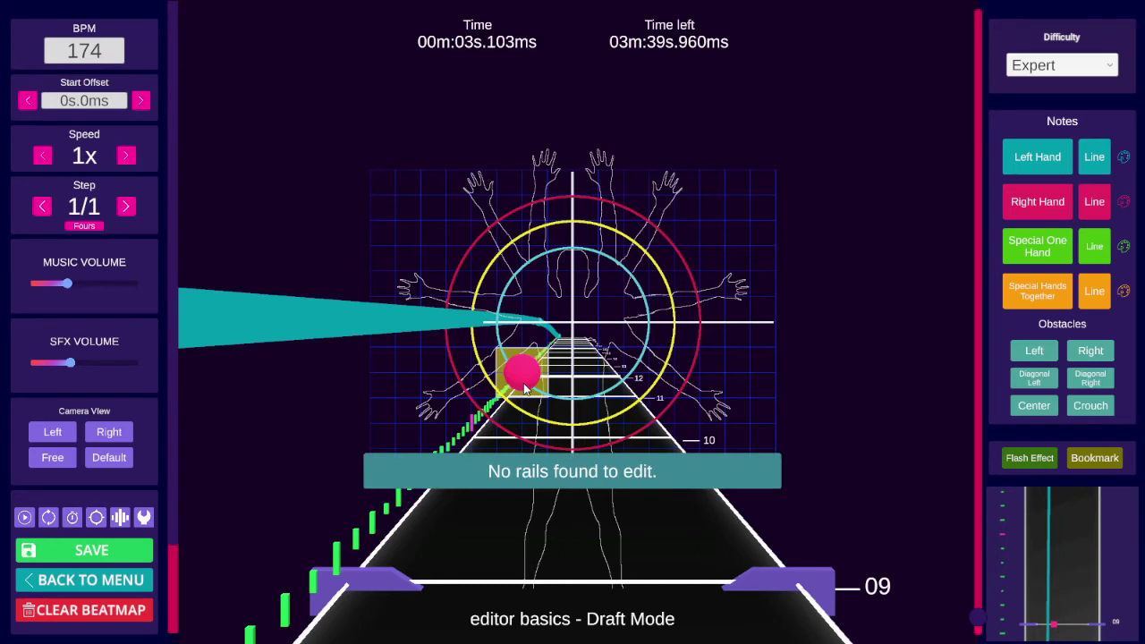
left_click(525, 388, "ctrl")
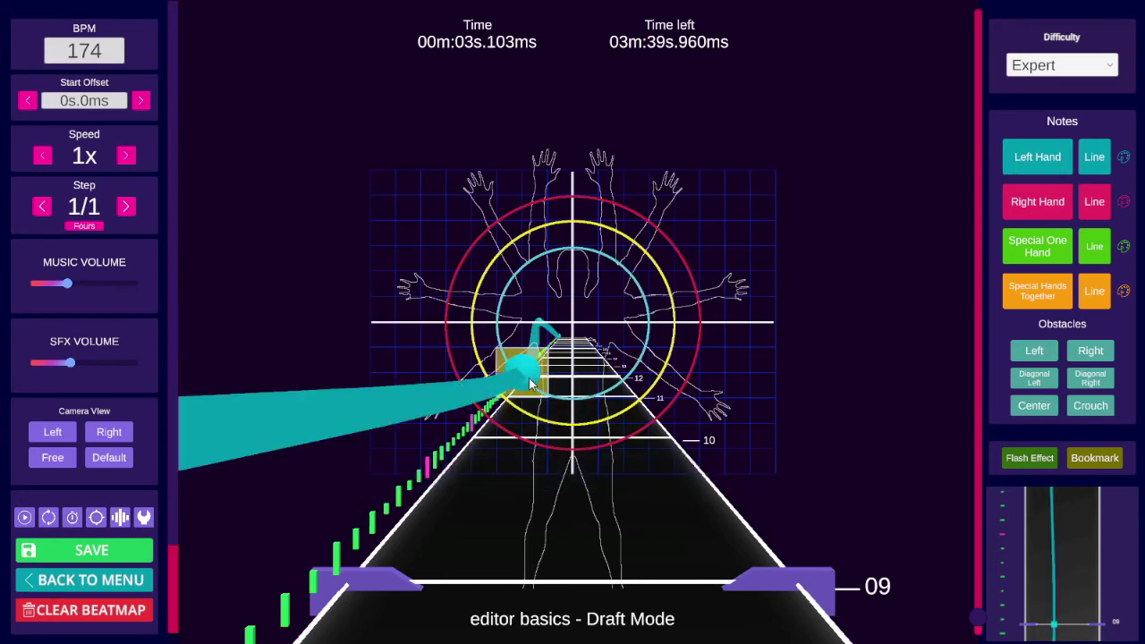
left_click(527, 379, "ctrl")
scroll(531, 388, "up", 1)
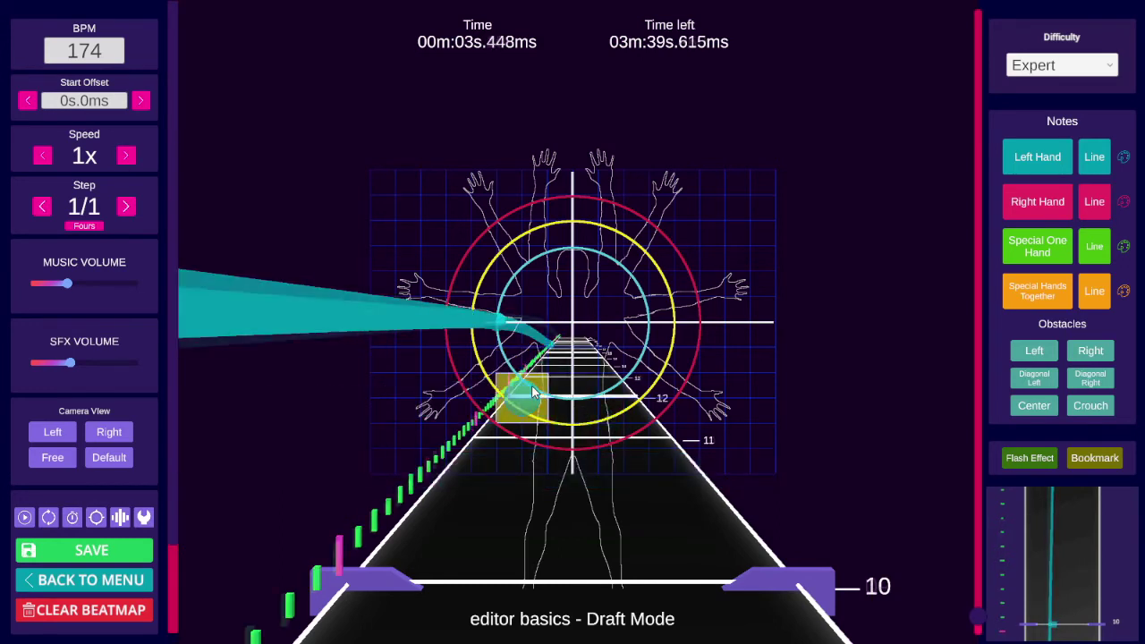
left_click_drag(510, 352, 577, 401)
scroll(524, 374, "down", 1)
scroll(578, 400, "down", 3)
scroll(559, 370, "up", 1)
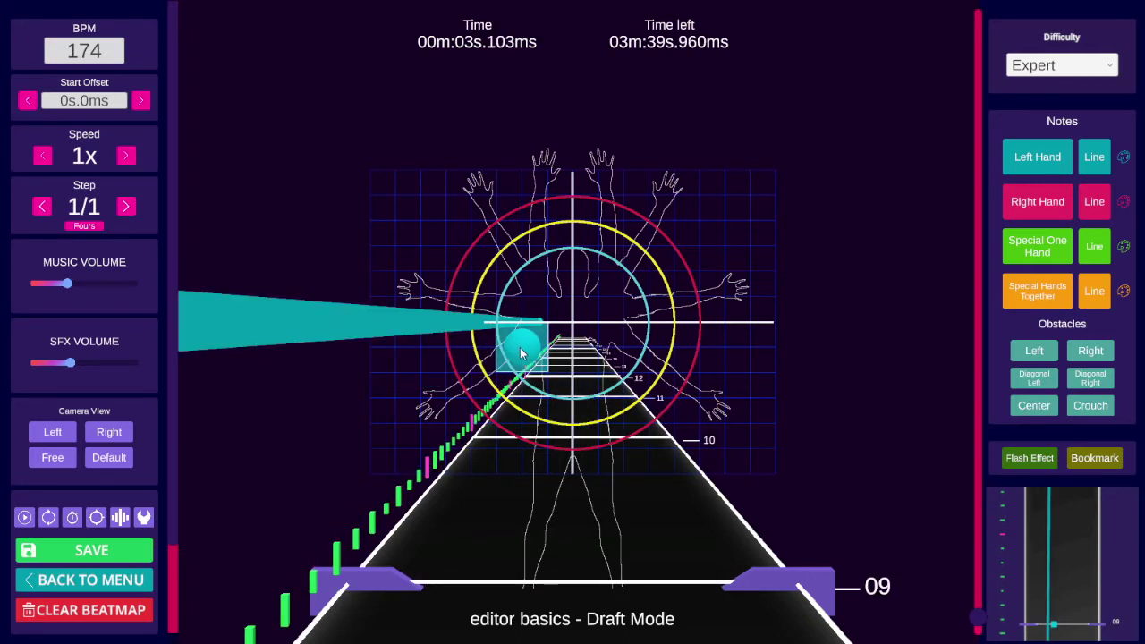
left_click_drag(482, 311, 555, 398)
Step: Set the step to 1/4 and place a left-hand note at beat 12, three grid cells below the center
scroll(557, 397, "down", 3)
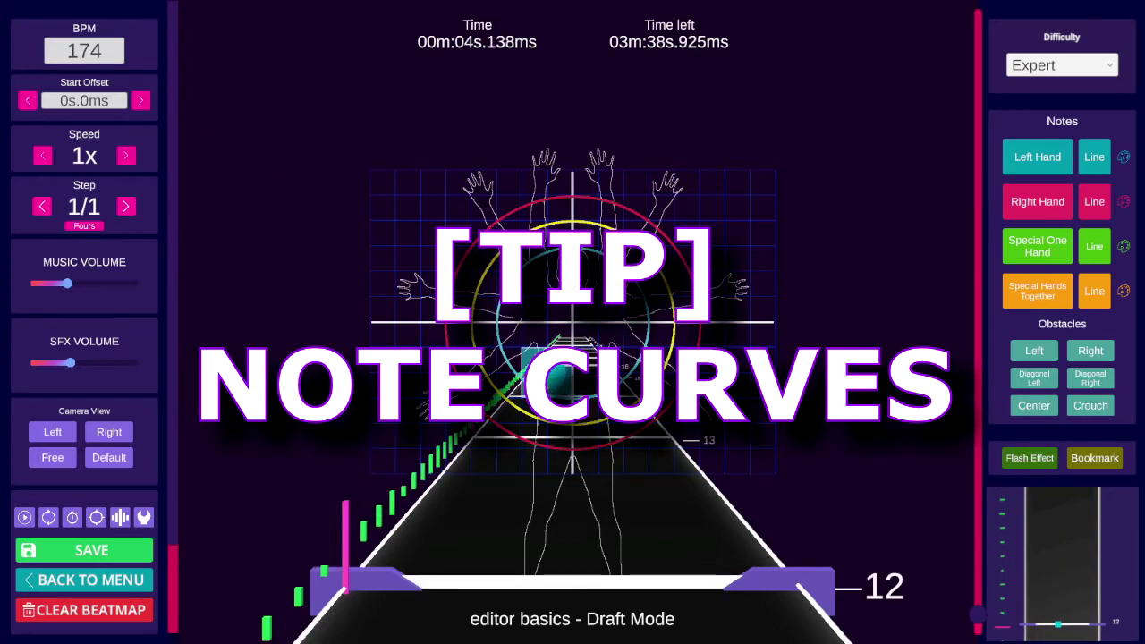
left_click_drag(534, 387, 579, 403)
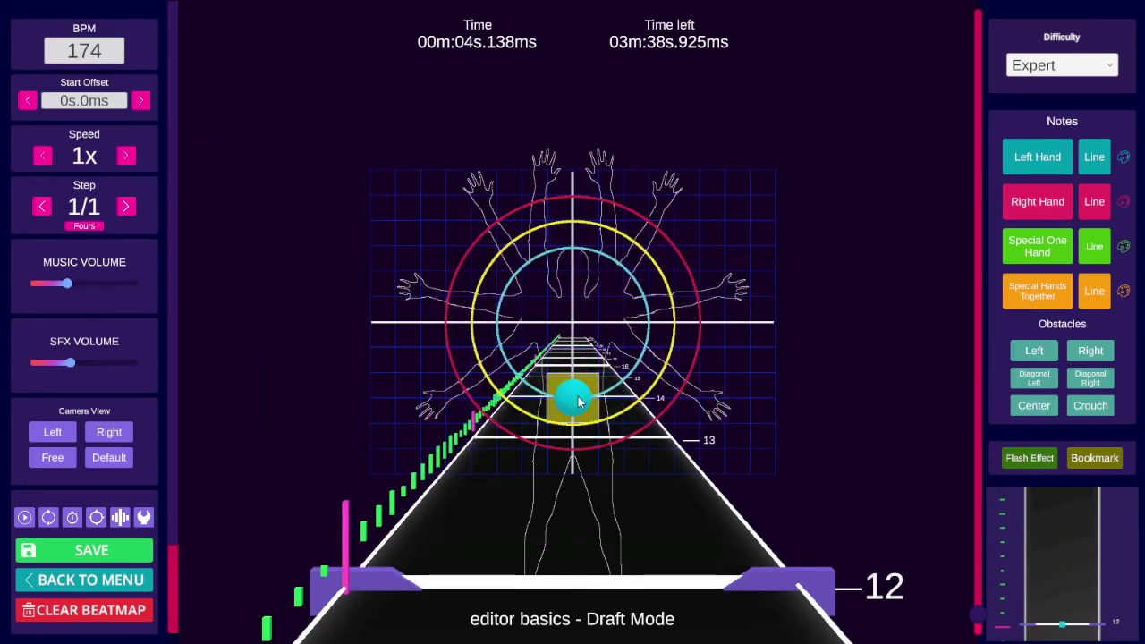
key("Right")
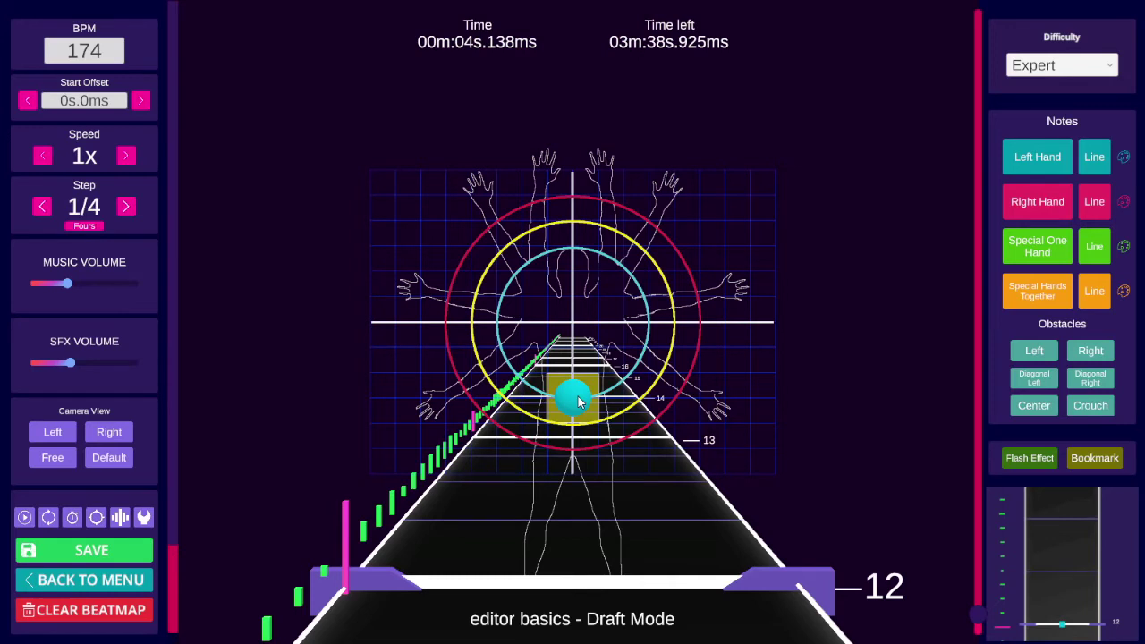
left_click(579, 402)
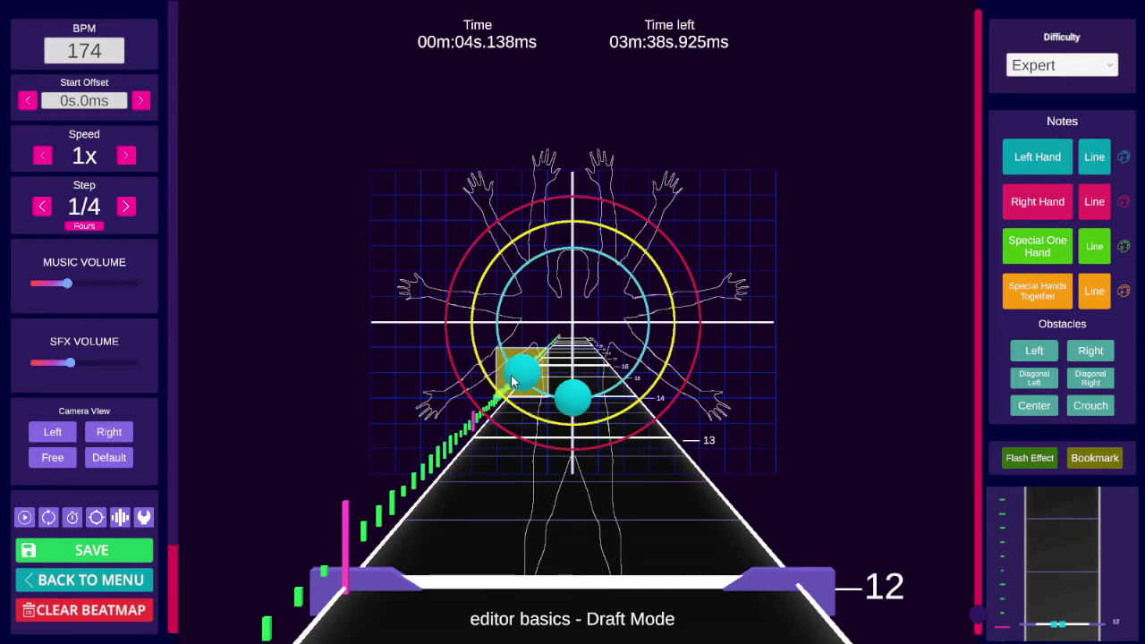
Step: Place grid-snapped left-hand notes every quarter beat from beat 12.25 to beat 14, going clockwise in a full circle around the center
scroll(512, 381, "up", 1)
left_click(513, 382)
scroll(492, 326, "up", 1)
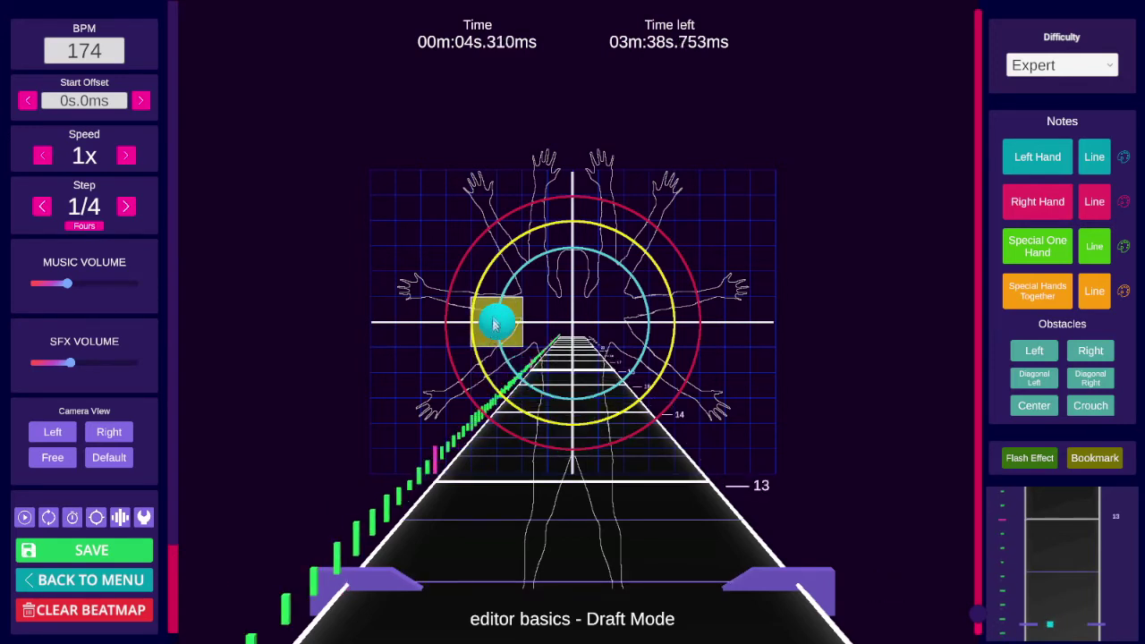
left_click(494, 325)
scroll(511, 281, "up", 1)
left_click(516, 278)
scroll(569, 253, "up", 1)
left_click(573, 254)
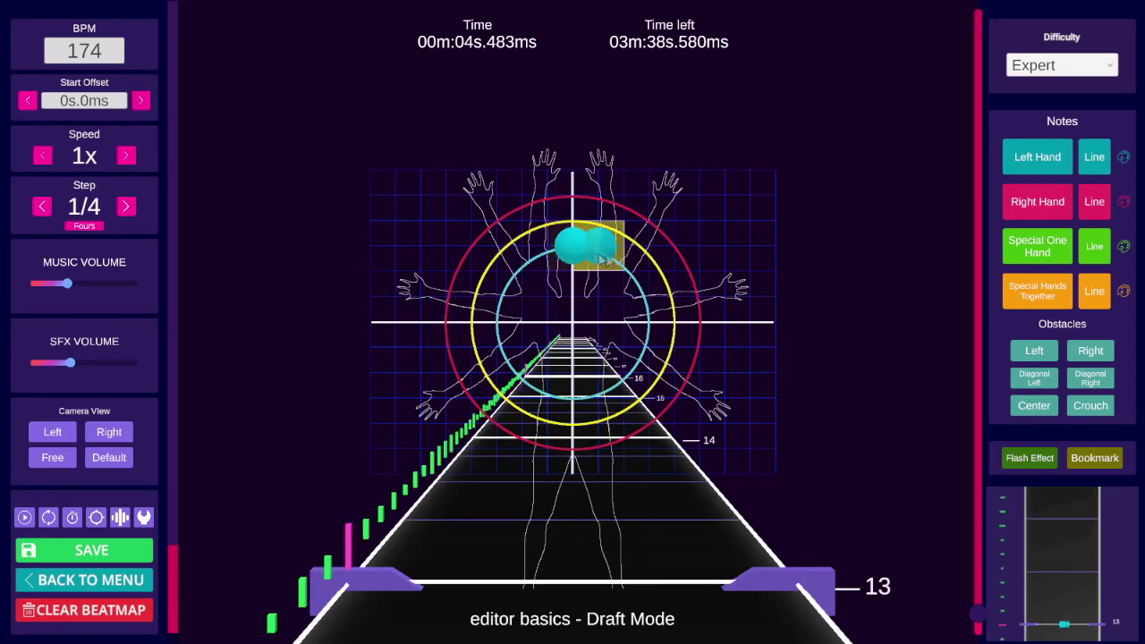
scroll(621, 266, "up", 1)
left_click(624, 267)
scroll(656, 320, "up", 1)
left_click(655, 321)
scroll(639, 374, "up", 1)
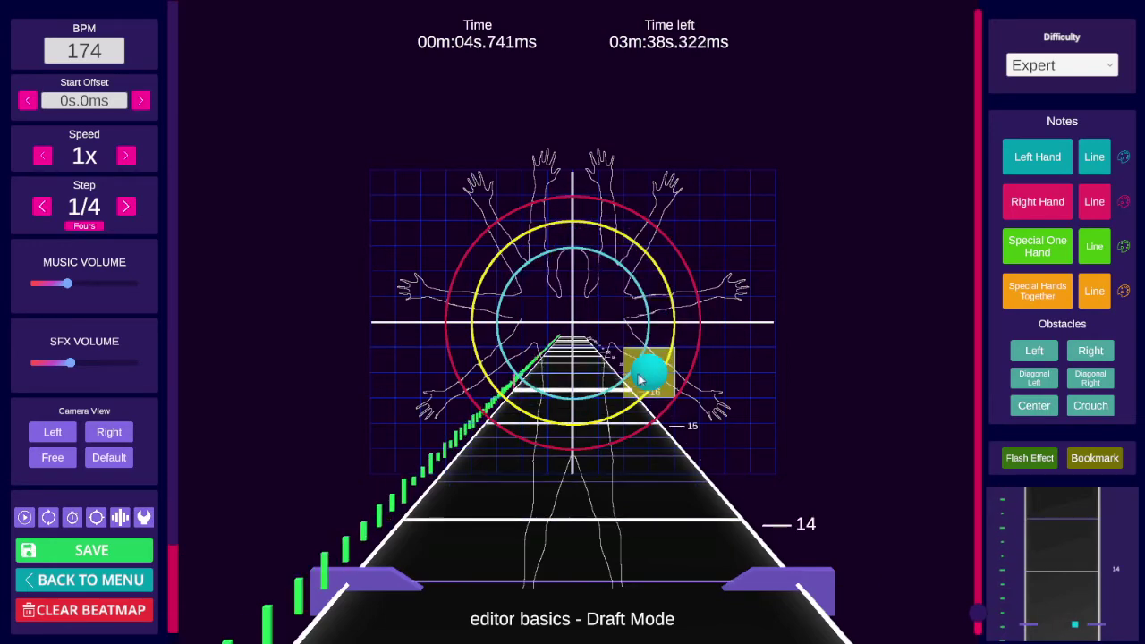
scroll(641, 380, "down", 1)
scroll(638, 420, "up", 8)
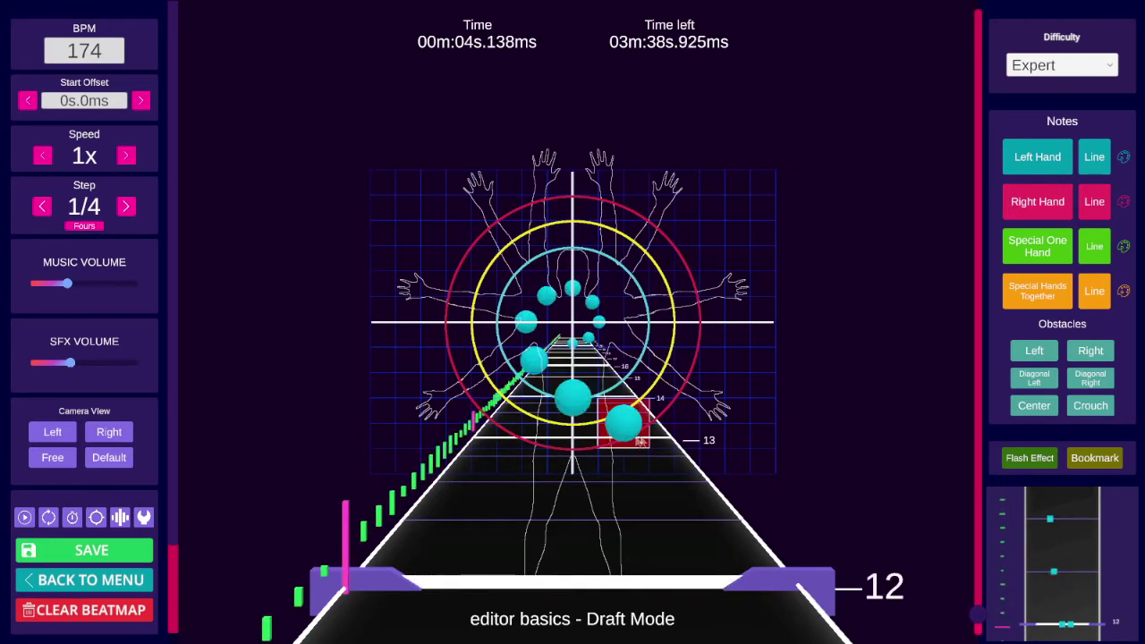
Step: Turn off grid snapping and place a left-hand note at beat 12 directly below the center, about three grid cells down
scroll(661, 444, "down", 1)
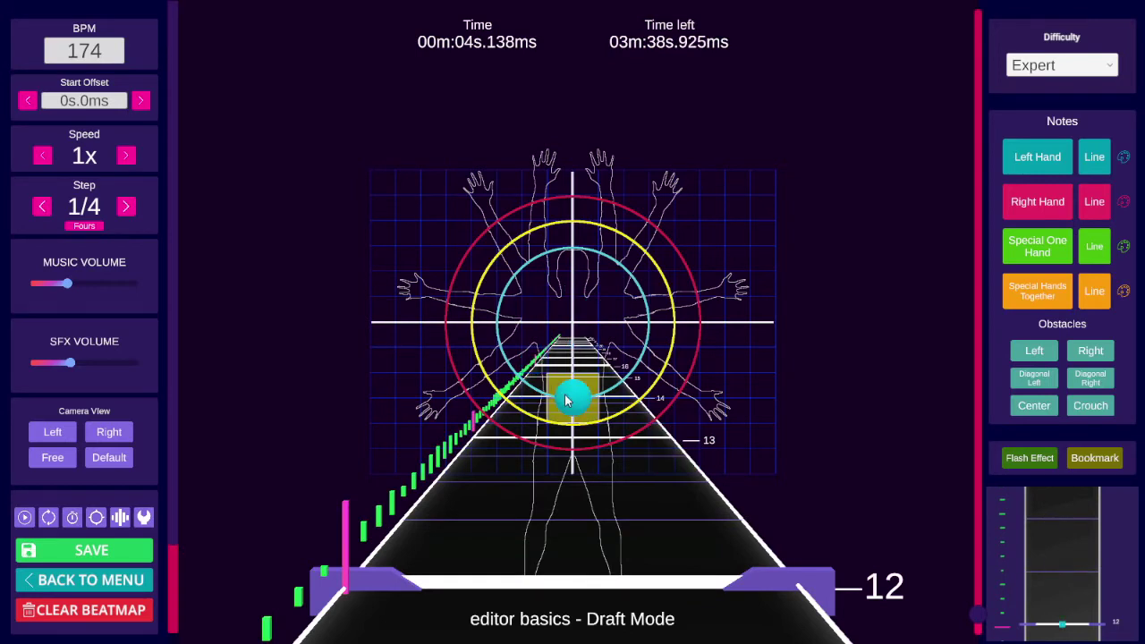
key("F11")
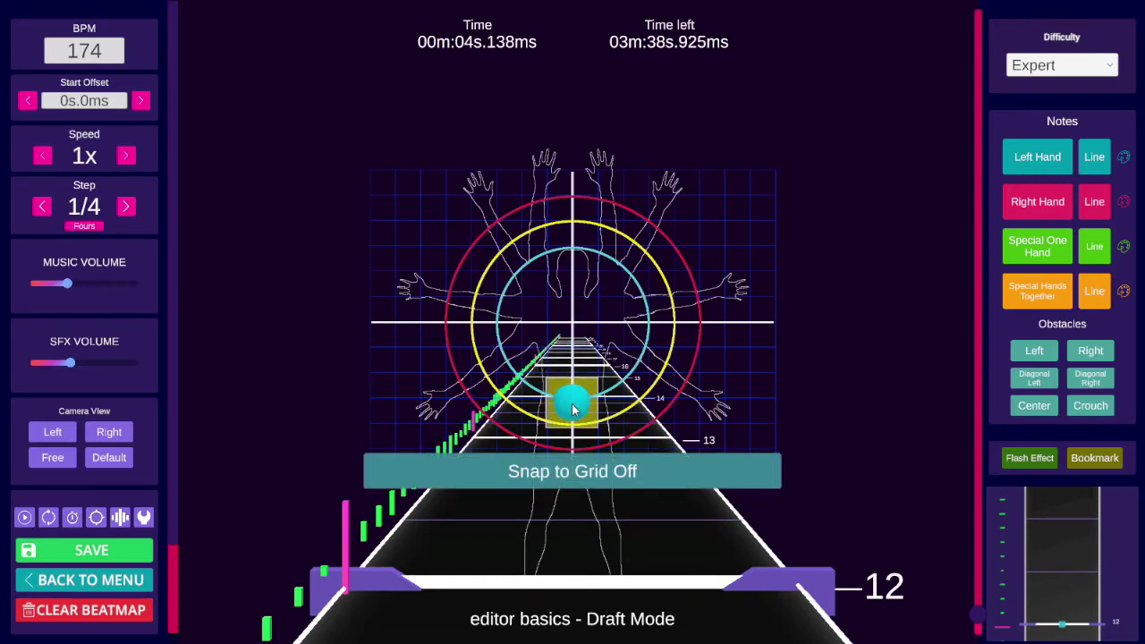
left_click(573, 405)
Step: Place left-hand notes freely every quarter beat from beat 12.25 to beat 14 in a smooth clockwise arc, ending just right of the yellow ring
left_click_drag(535, 398, 489, 343)
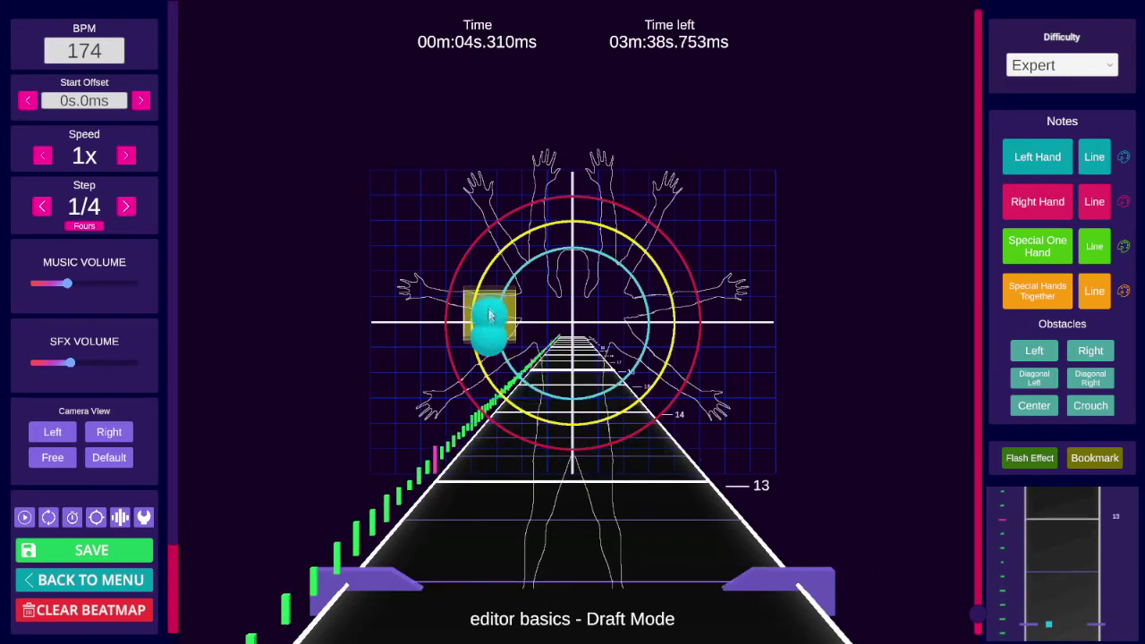
scroll(496, 286, "down", 1)
scroll(528, 250, "down", 1)
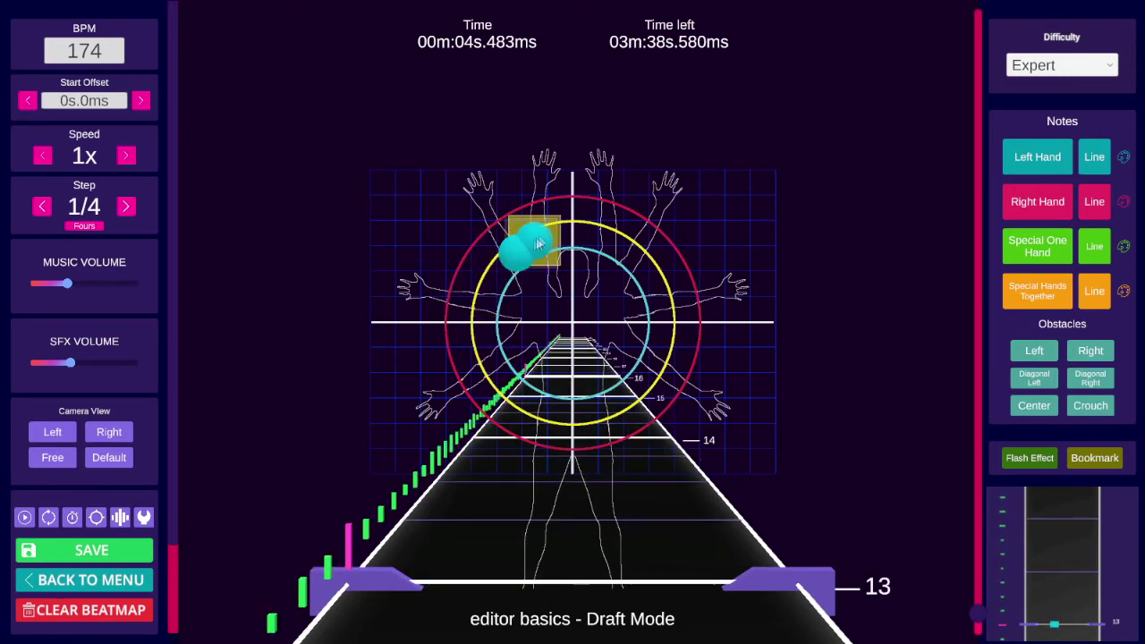
scroll(560, 234, "down", 1)
scroll(616, 240, "down", 1)
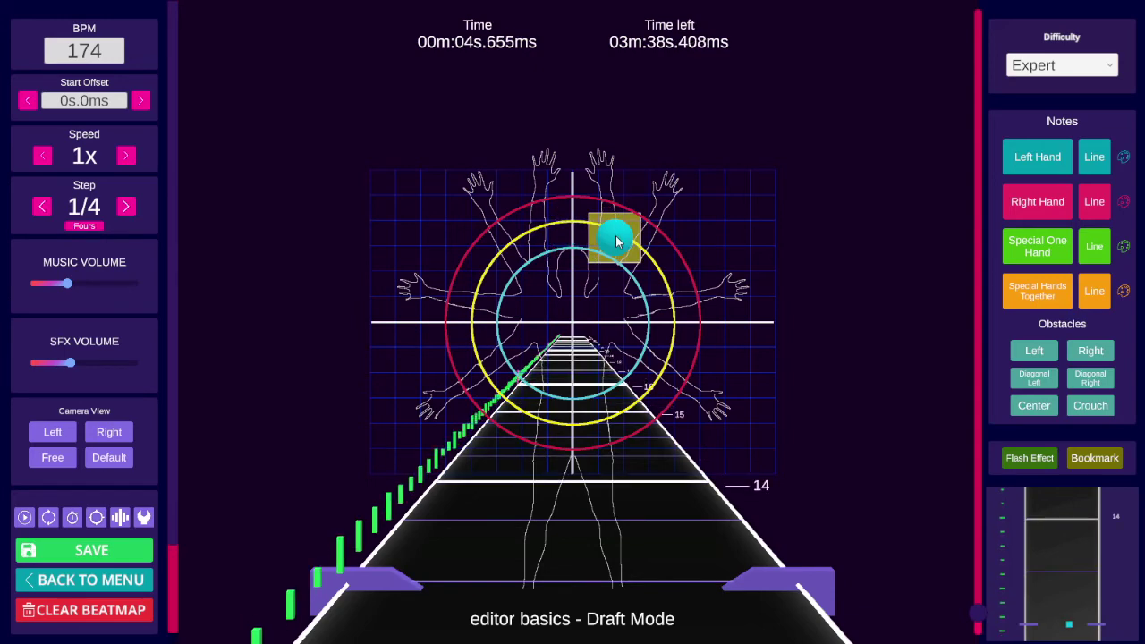
scroll(659, 274, "down", 1)
left_click(658, 273)
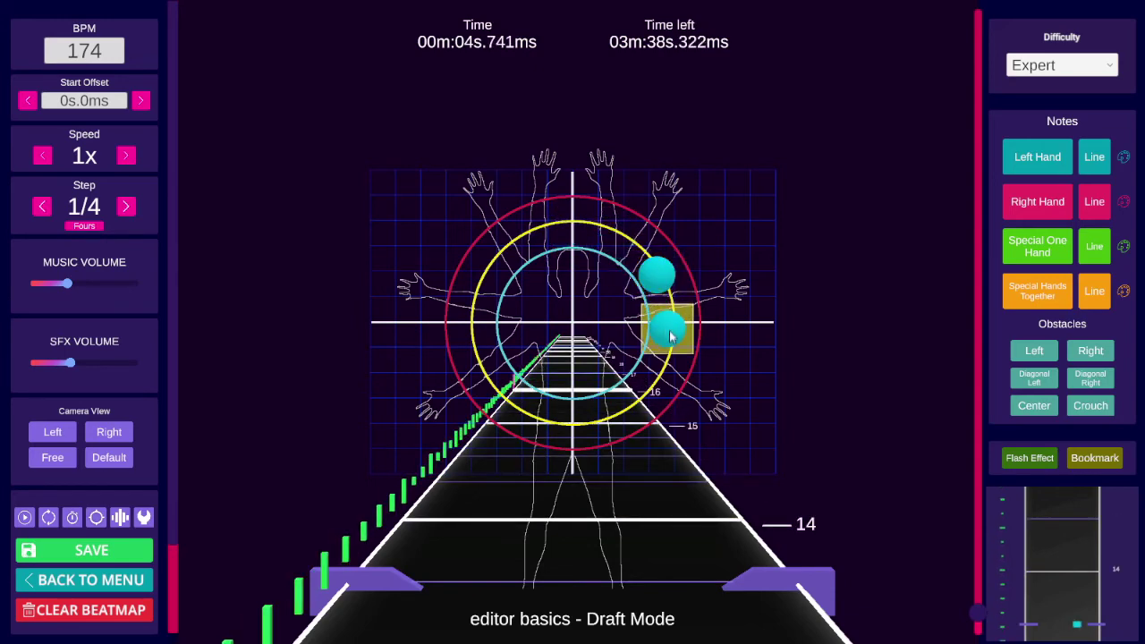
scroll(668, 325, "down", 1)
left_click(668, 347)
Step: Hide the body silhouette and colored ring guides on the note grid
scroll(834, 332, "up", 8)
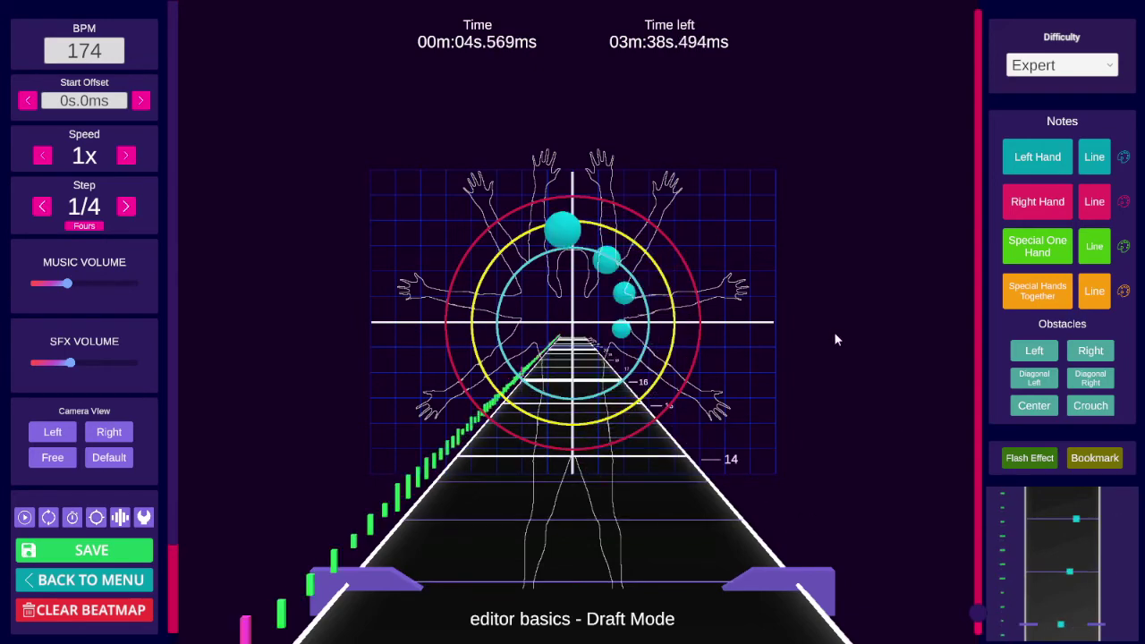
scroll(835, 337, "down", 8)
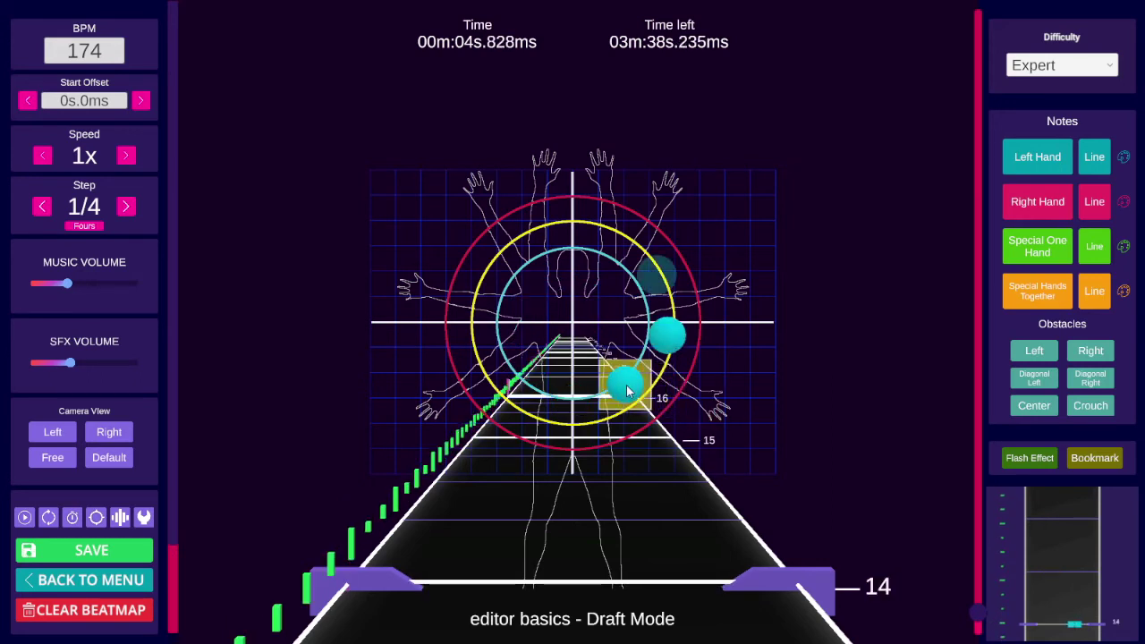
key("g")
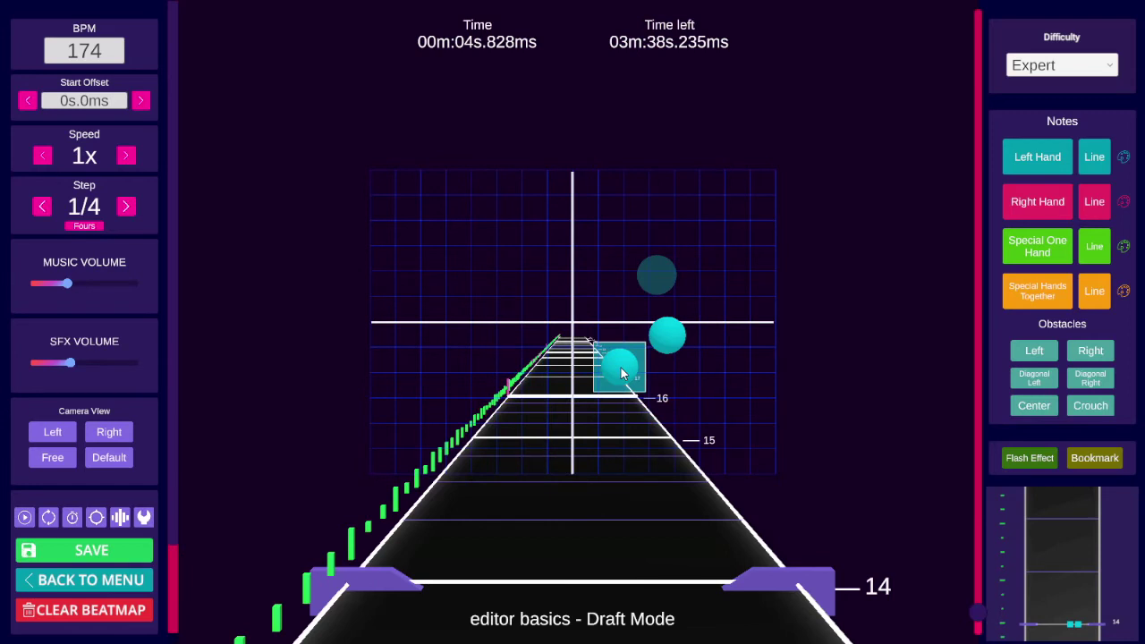
Step: Continue the clockwise curve with left-hand notes every quarter beat from beat 14.25 to beat 15, passing below the center to its lower left
scroll(559, 374, "up", 1)
scroll(560, 374, "down", 1)
scroll(608, 379, "down", 1)
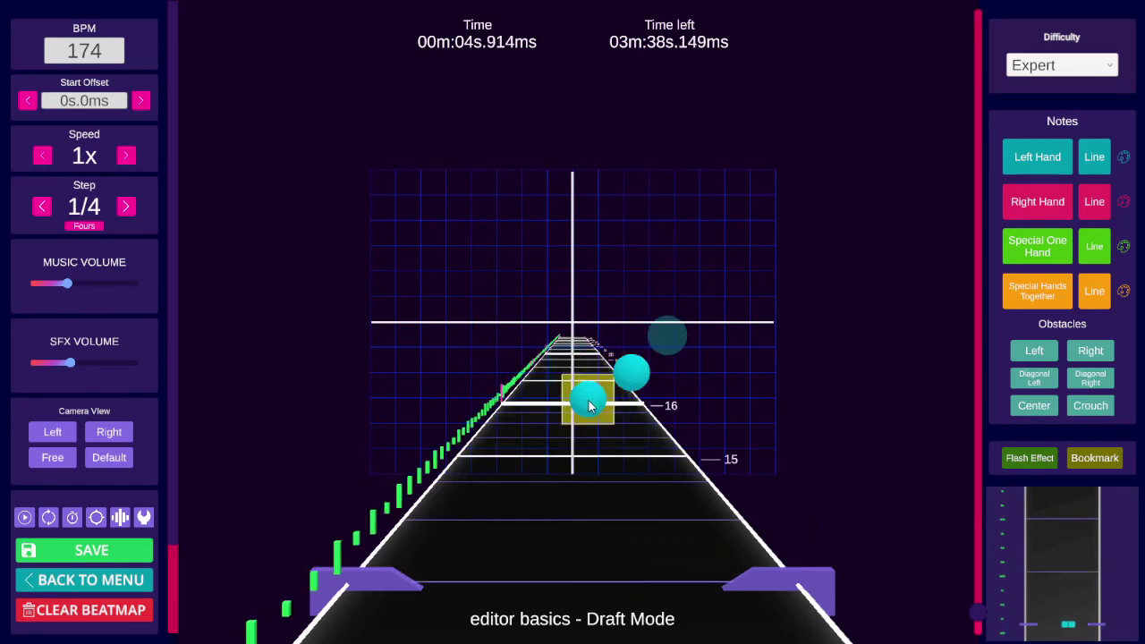
scroll(590, 406, "down", 1)
left_click(529, 408)
scroll(528, 408, "down", 1)
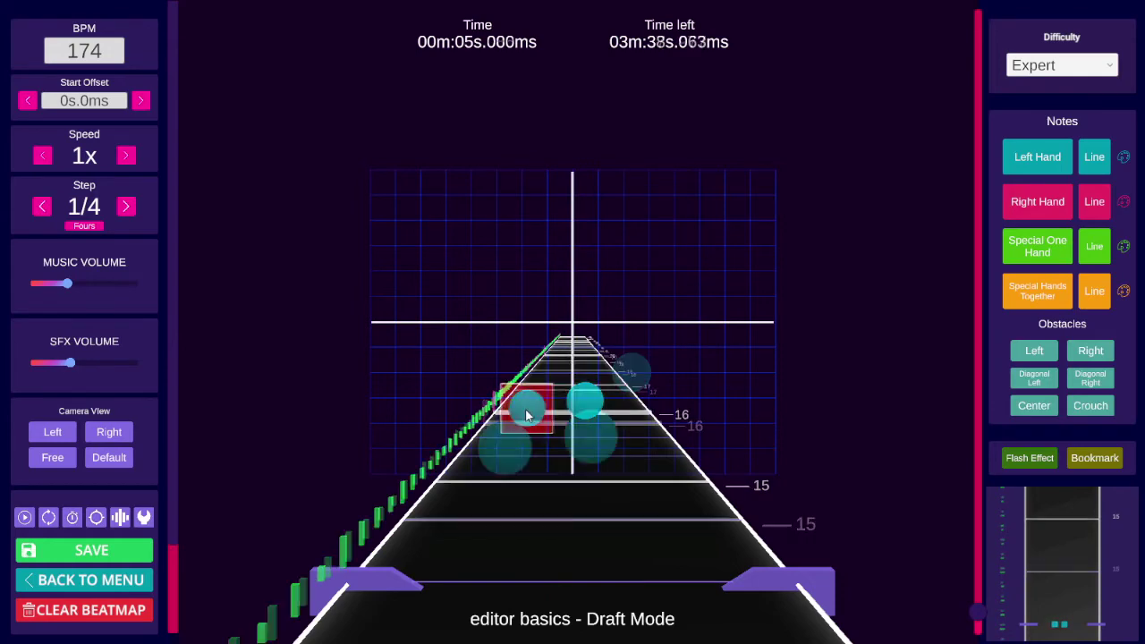
scroll(493, 364, "down", 1)
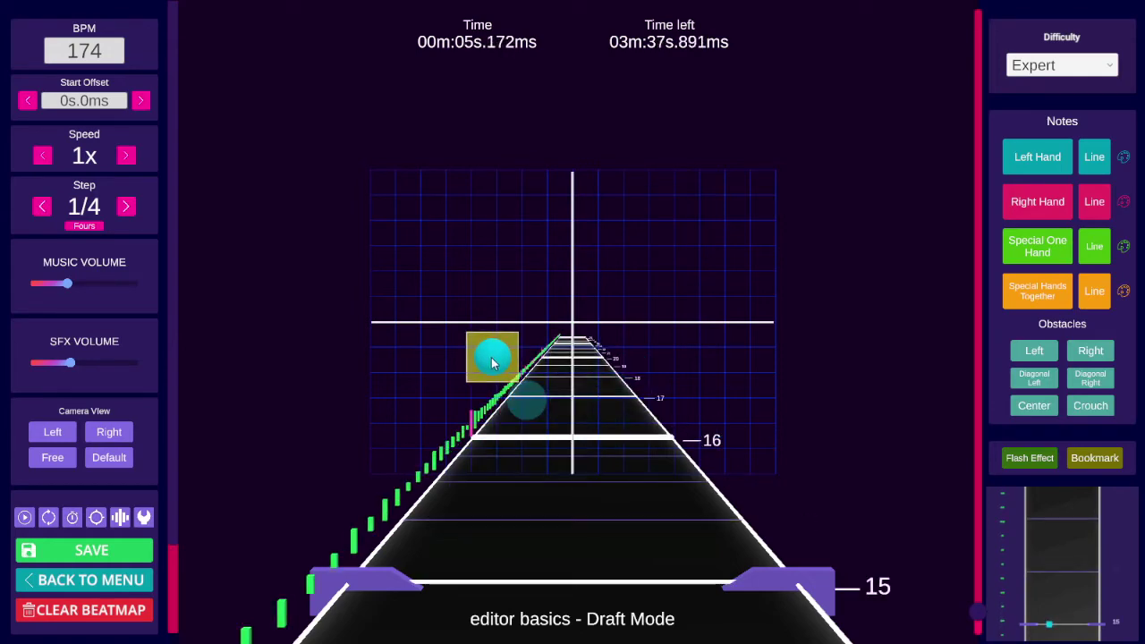
Step: Remove the left-hand note at beat 13 from the note curve
scroll(739, 473, "up", 14)
scroll(737, 472, "down", 3)
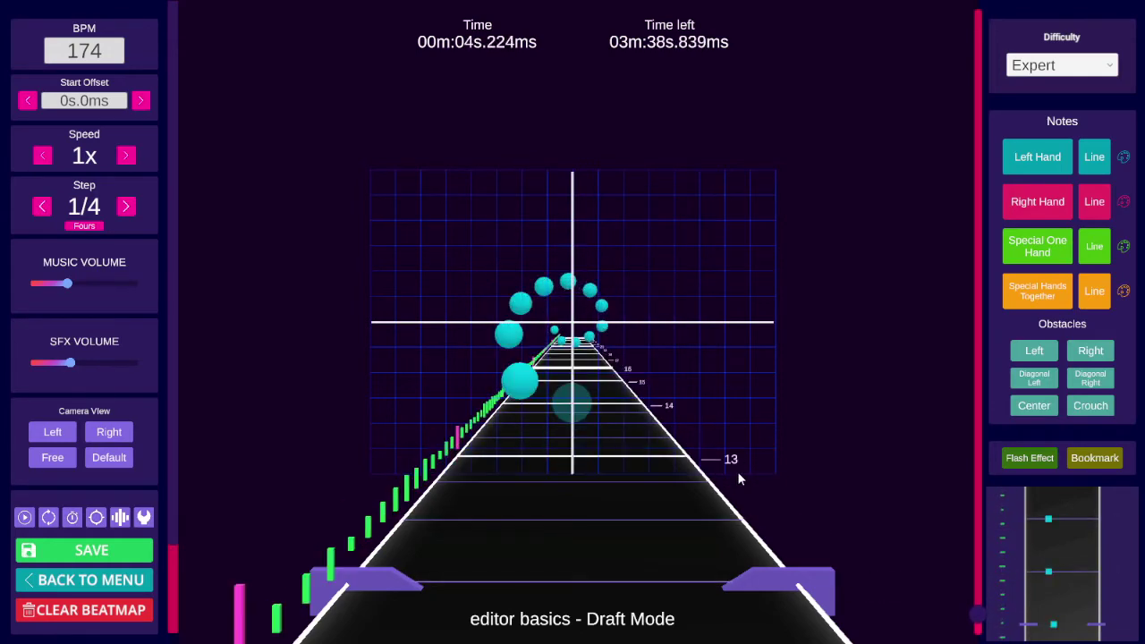
scroll(738, 472, "up", 1)
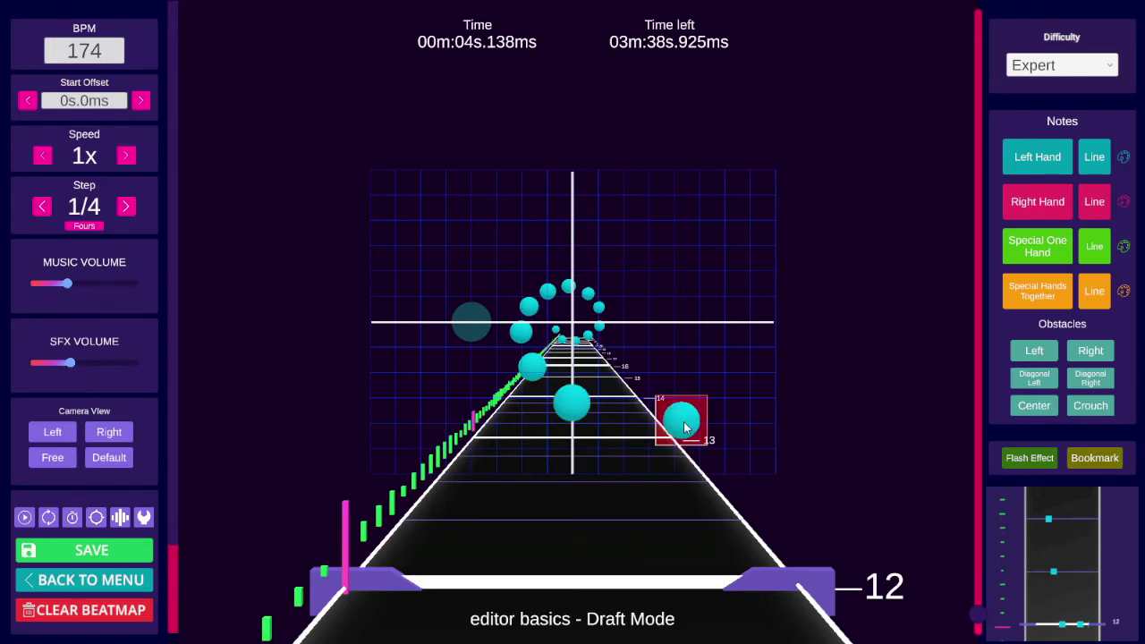
scroll(684, 428, "down", 4)
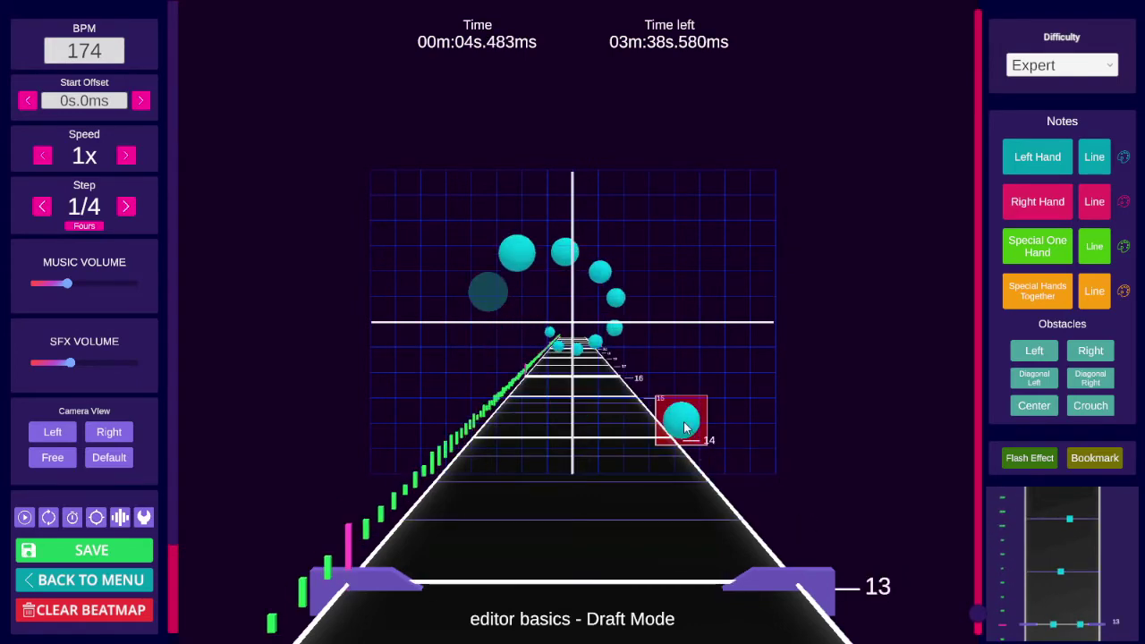
scroll(685, 428, "up", 2)
scroll(685, 427, "down", 2)
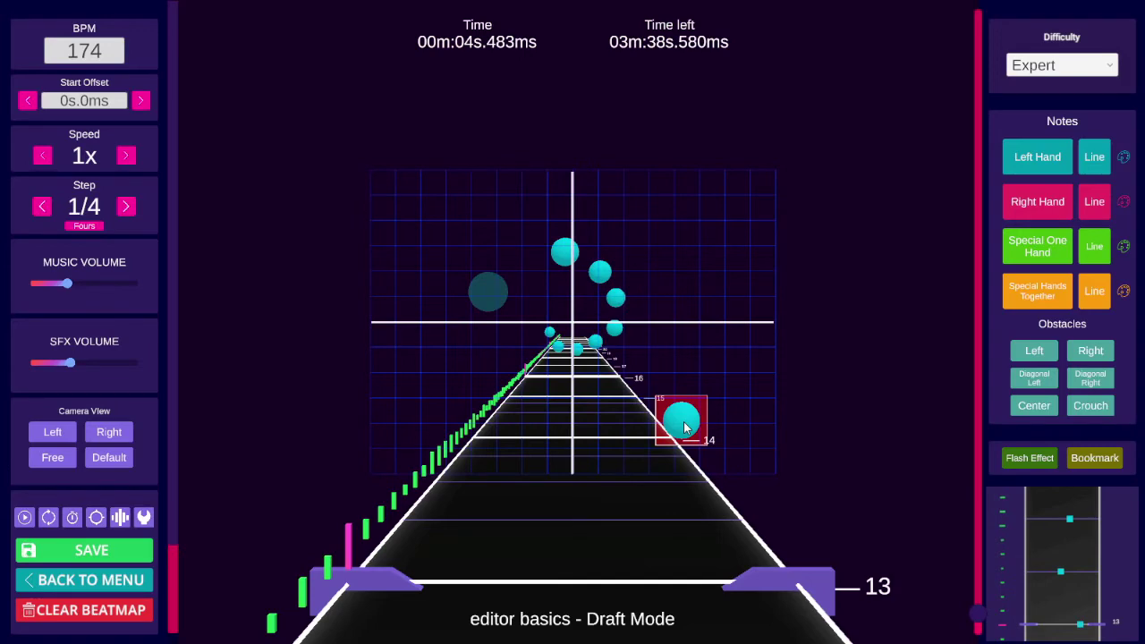
Step: Draw a left-hand line from beat 8 in 1/4 steps, curving from the upper left below the center to the right, and finalize it
scroll(685, 427, "down", 1)
scroll(685, 428, "up", 5)
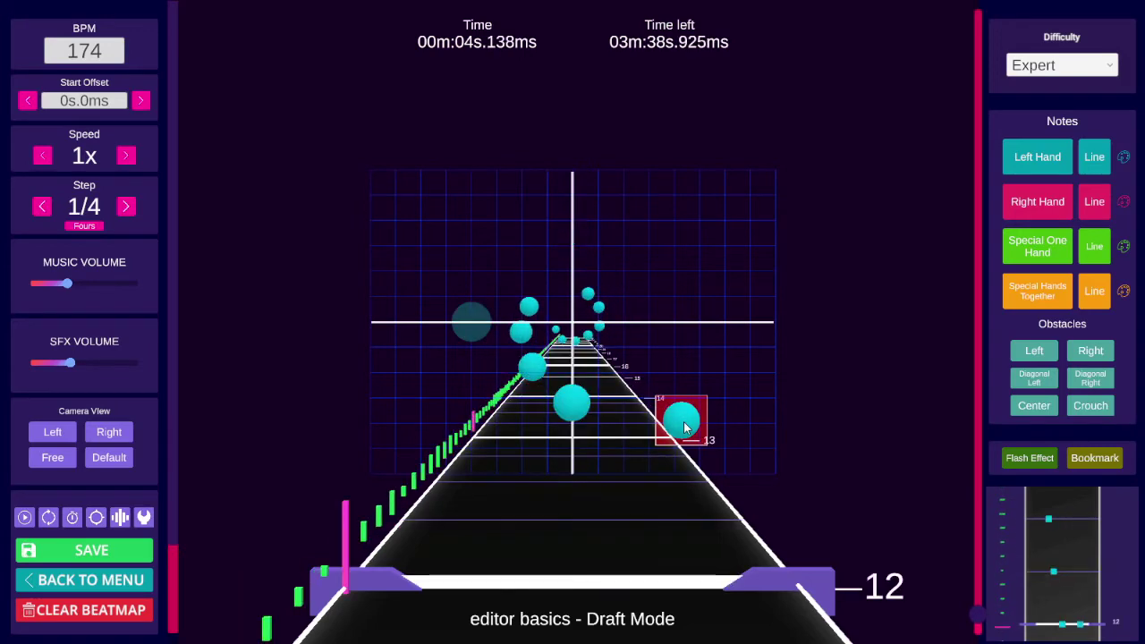
scroll(685, 428, "down", 12)
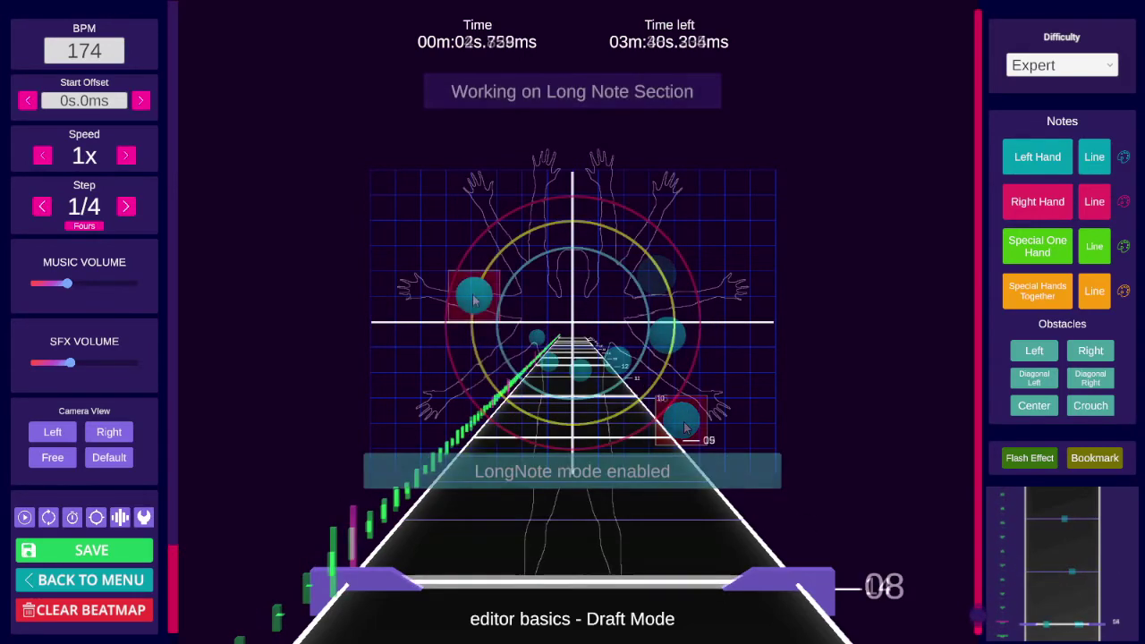
scroll(590, 402, "down", 1)
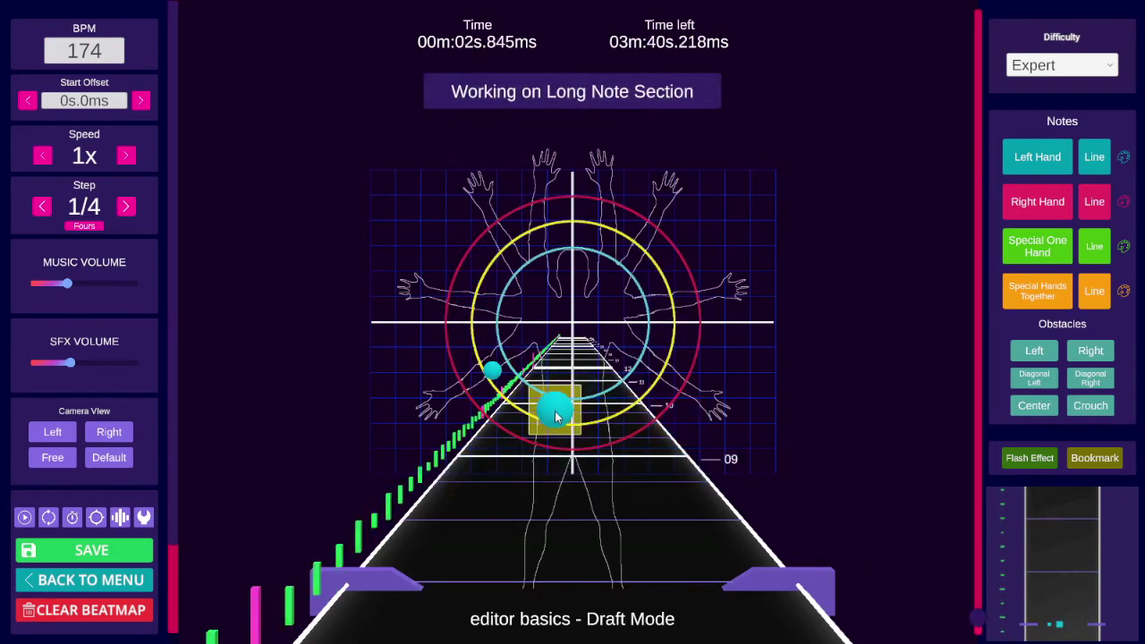
scroll(591, 402, "down", 1)
scroll(644, 390, "up", 1)
scroll(679, 318, "up", 1)
left_click(682, 317)
scroll(728, 433, "down", 5)
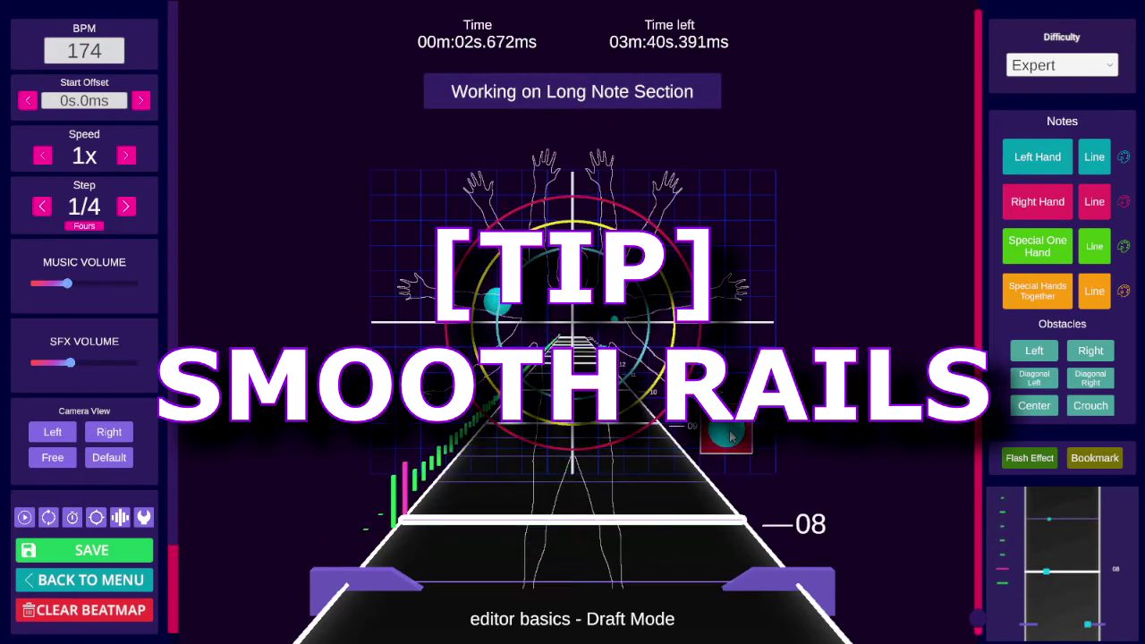
key("Escape")
scroll(522, 405, "down", 1)
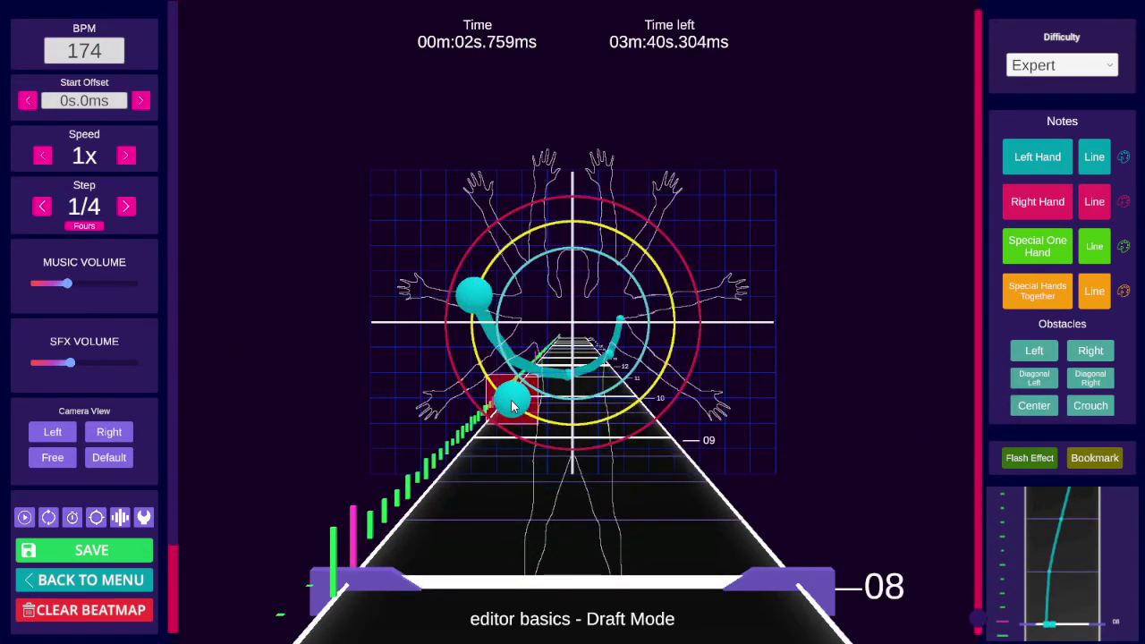
Step: Set the step to 1/16 and start a left-hand line at beat 11, curving from the left below the center to the right by beat 11.5
scroll(509, 408, "down", 12)
key("Right")
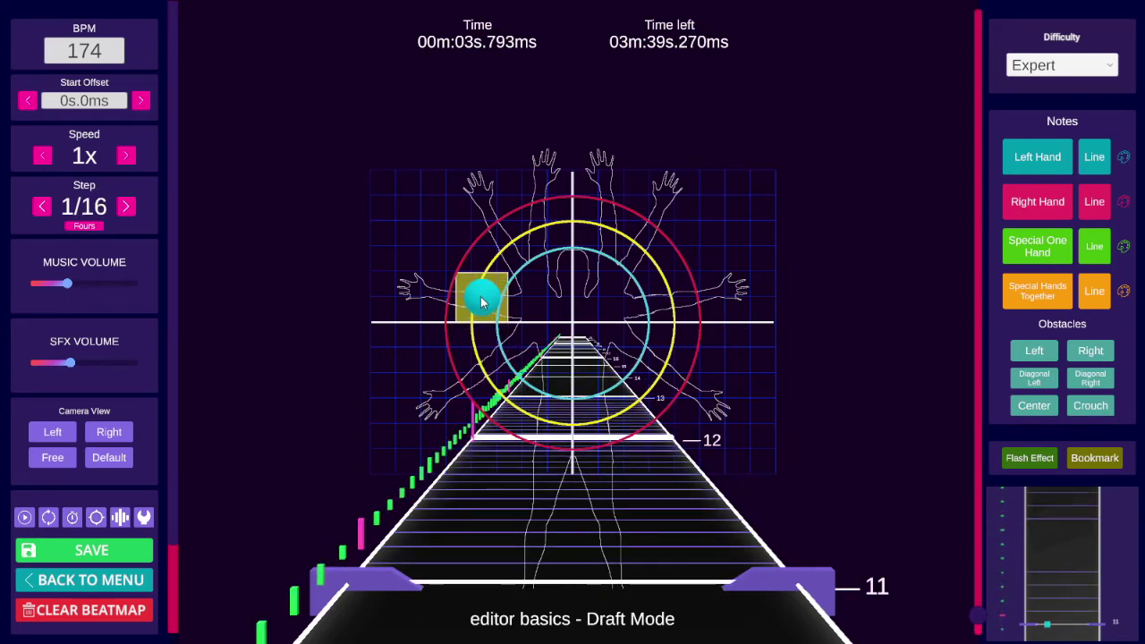
left_click_drag(476, 293, 480, 338)
scroll(475, 334, "down", 1)
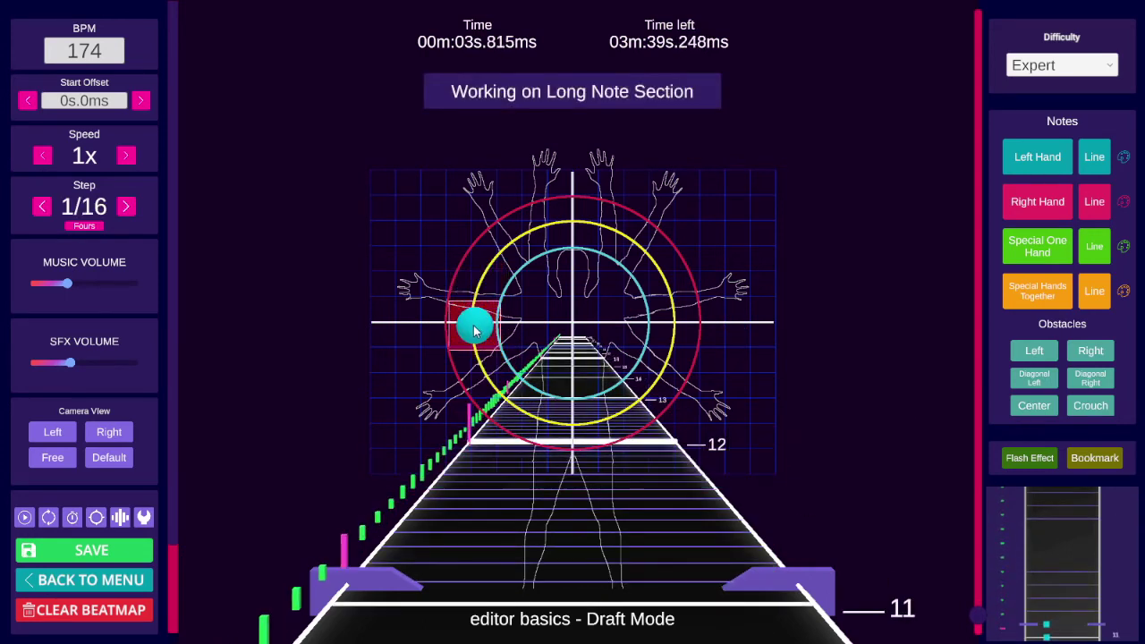
scroll(506, 376, "down", 1)
scroll(547, 401, "down", 1)
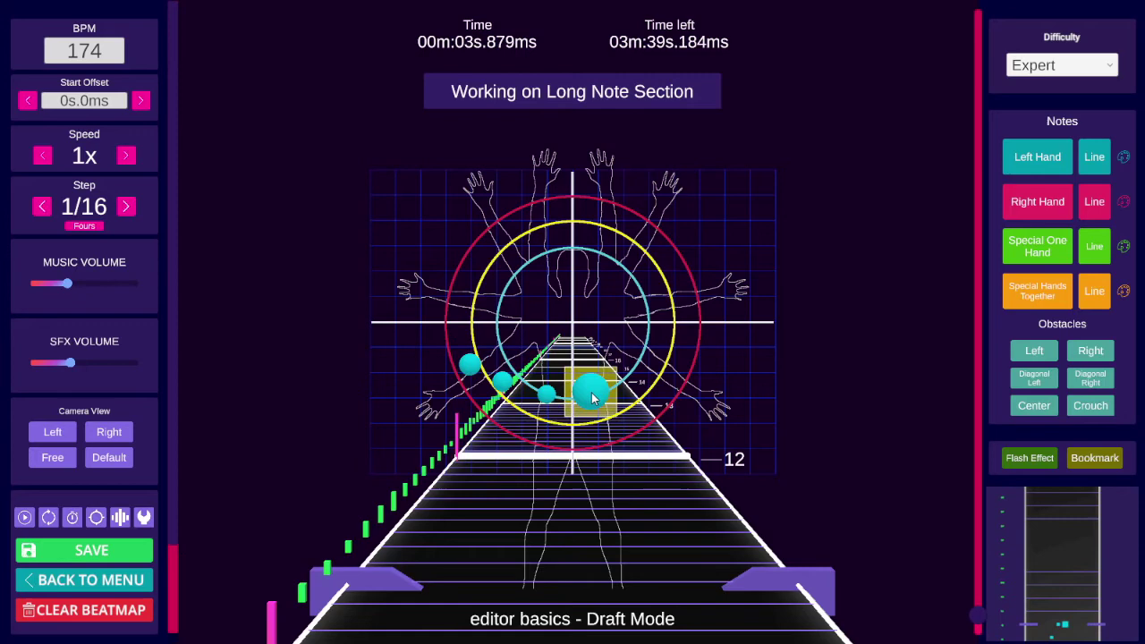
scroll(659, 332, "down", 1)
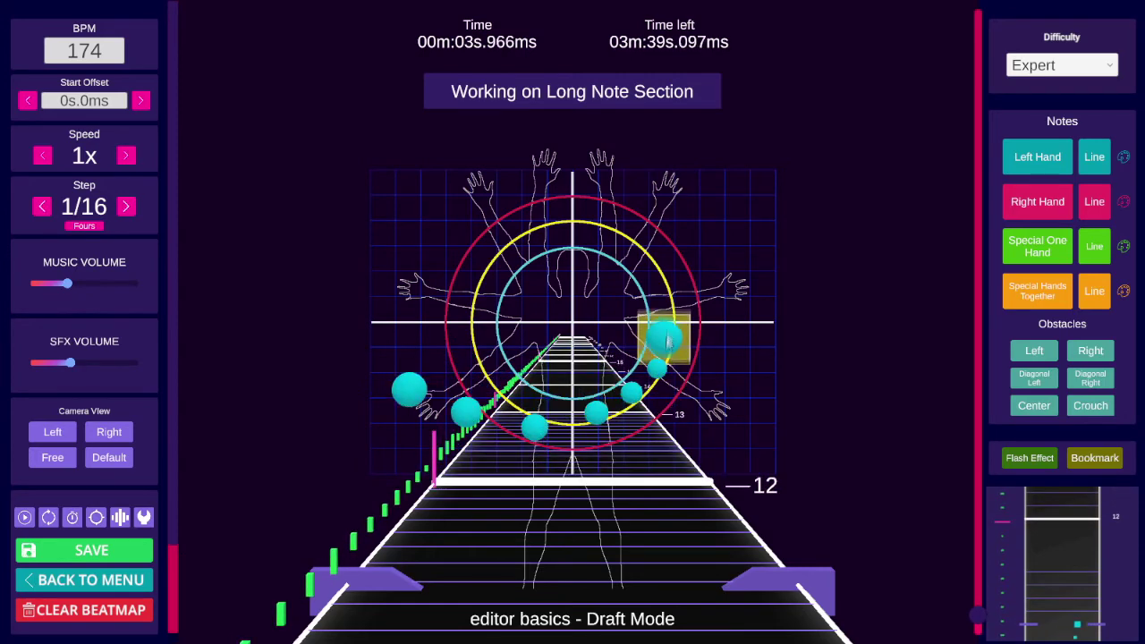
Step: Continue the line in 1/16 steps over the top to the upper left at beat 12, finalize it, and set the step to 1/4
scroll(671, 312, "down", 1)
scroll(659, 277, "down", 1)
scroll(637, 258, "down", 1)
scroll(606, 225, "down", 1)
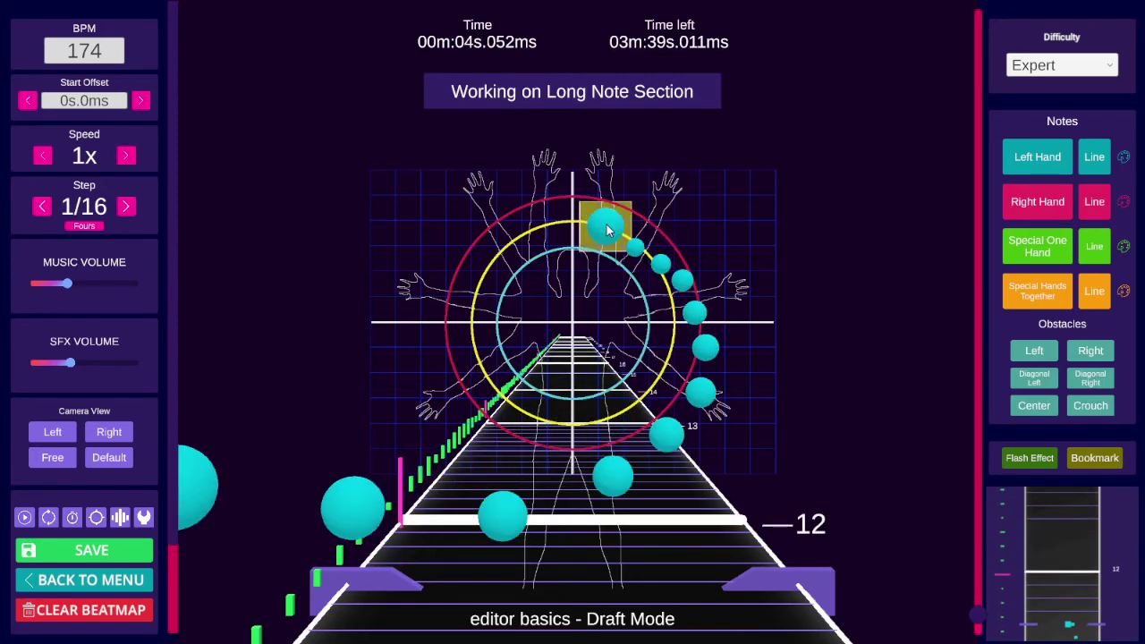
scroll(590, 217, "down", 1)
scroll(563, 215, "down", 1)
scroll(531, 230, "down", 1)
scroll(511, 238, "down", 1)
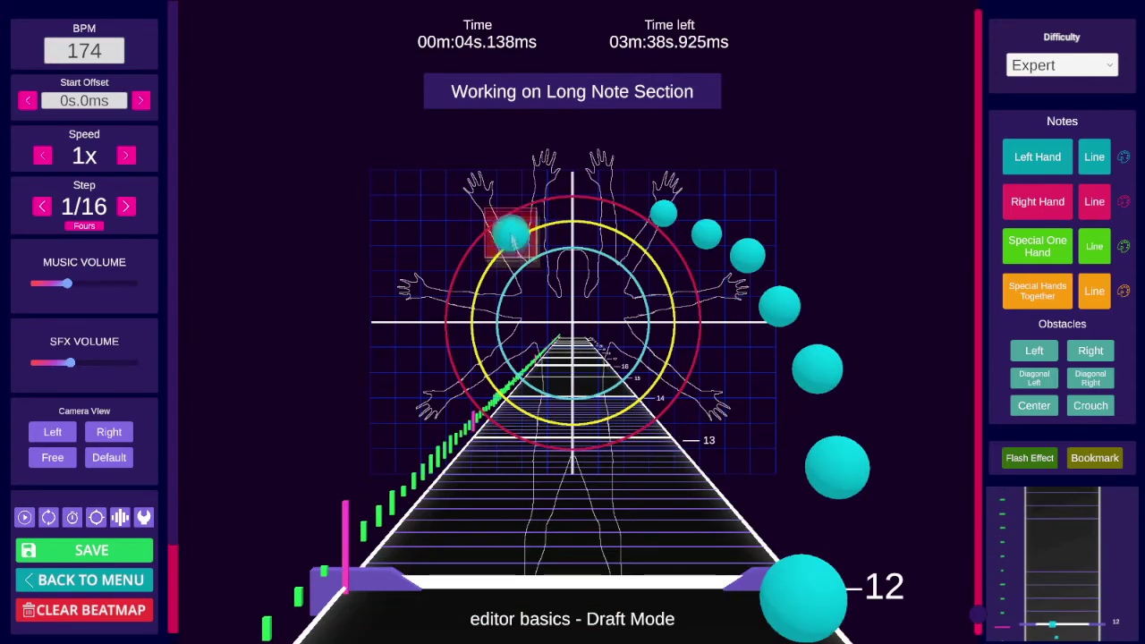
right_click(511, 238)
scroll(720, 418, "up", 17)
key("Left")
key("Left")
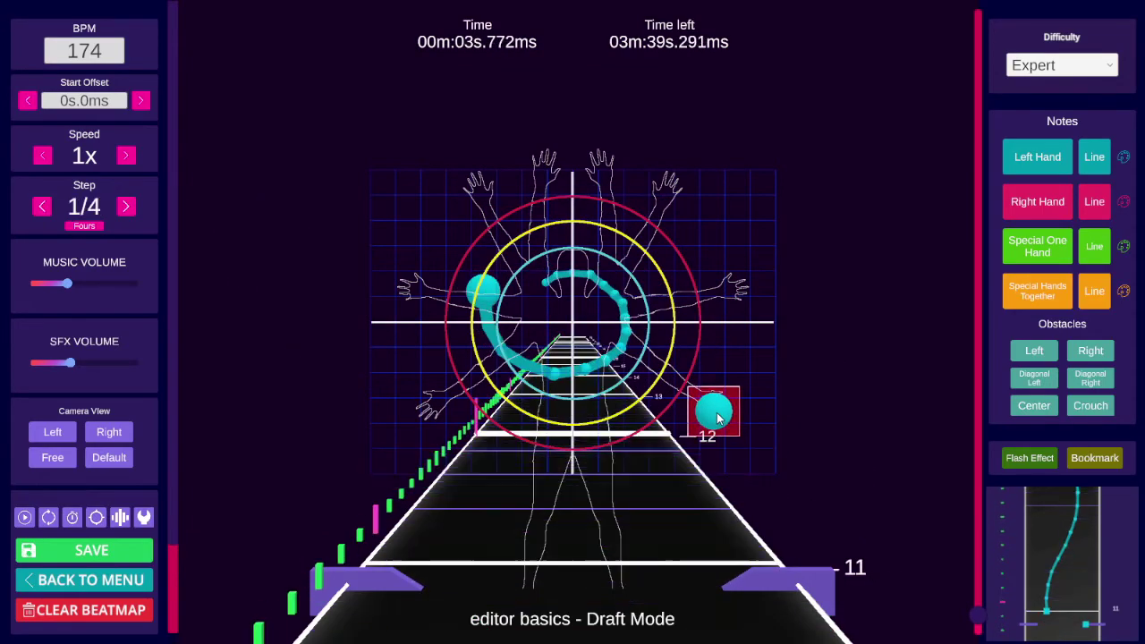
Step: Start a left-hand line at beat 13 with step 1/2, adding points counterclockwise from the left through the bottom and right to the top at beat 15.5
scroll(719, 418, "down", 12)
key("g")
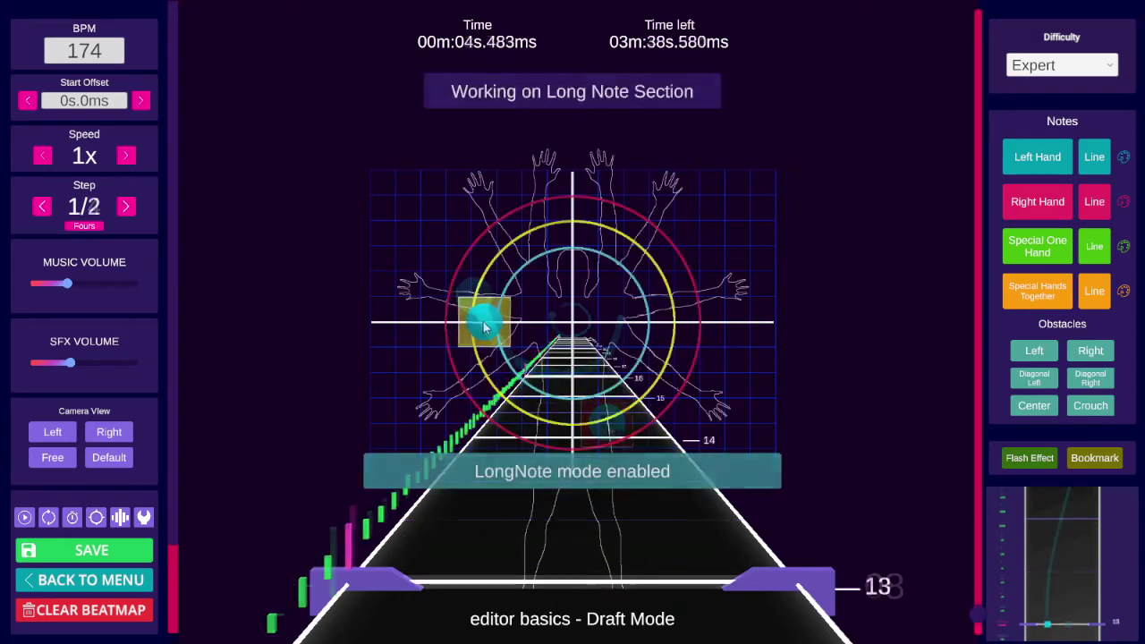
left_click(485, 324)
scroll(569, 403, "up", 1)
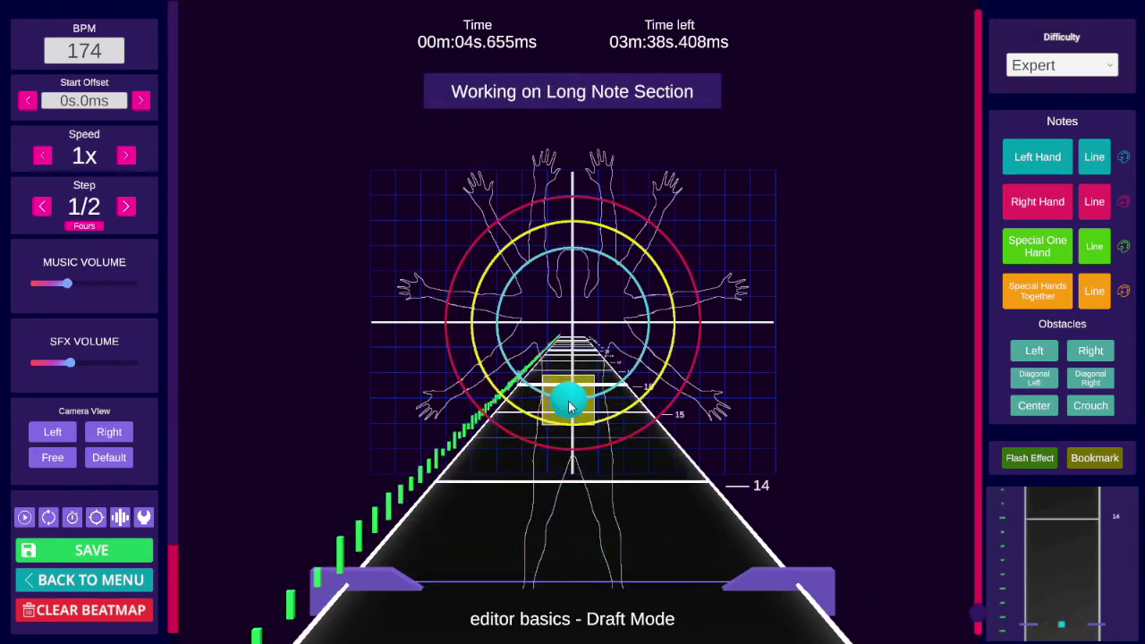
scroll(572, 398, "down", 1)
scroll(663, 322, "down", 1)
scroll(614, 249, "down", 1)
scroll(575, 226, "down", 1)
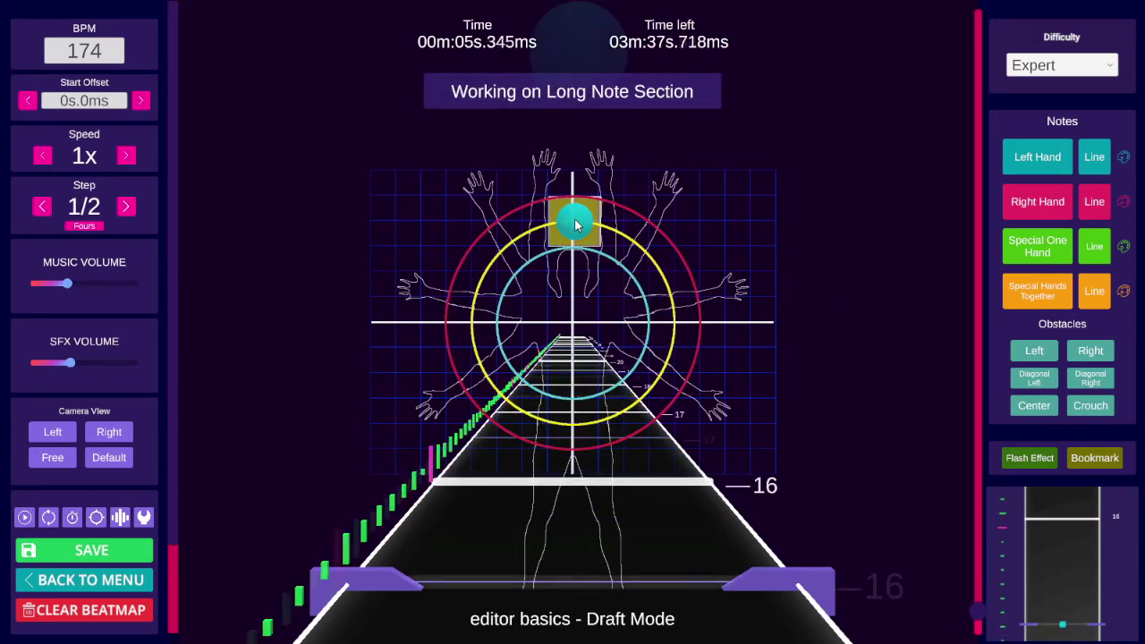
Step: Continue the half-beat line counterclockwise down to the lower left at beat 17.5 and finalize the line
scroll(489, 291, "down", 1)
scroll(488, 307, "down", 2)
scroll(493, 349, "down", 1)
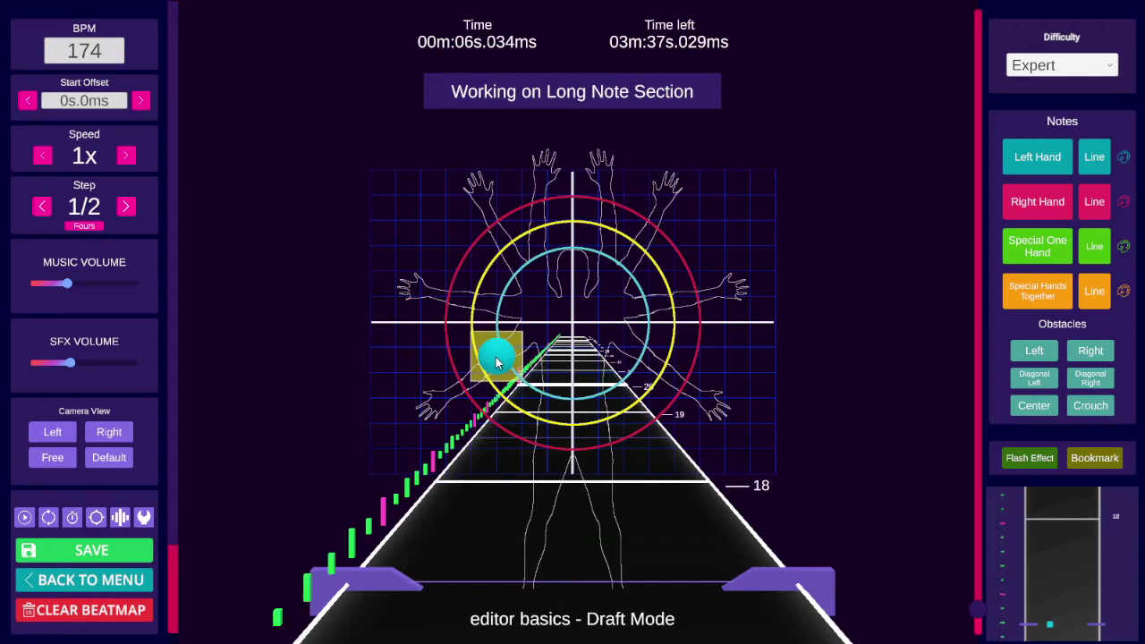
scroll(514, 385, "down", 1)
key("f")
Step: Draw a left-hand line from beat 20 in 1/4 steps, circling counterclockwise around the center from the left, and finalize it
scroll(640, 407, "up", 10)
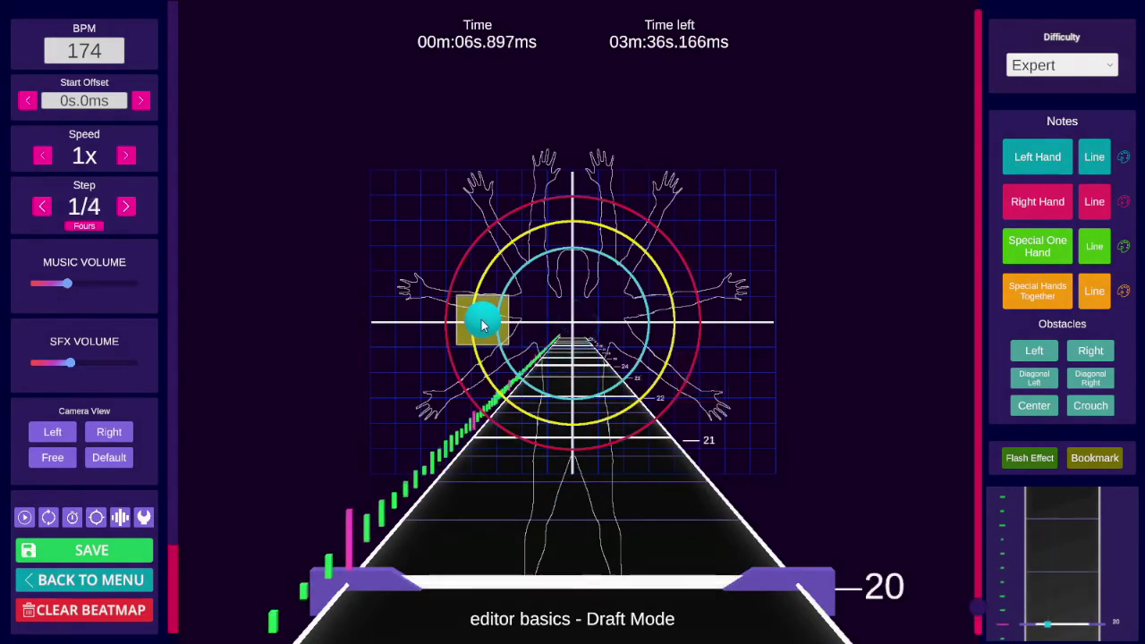
left_click(482, 320)
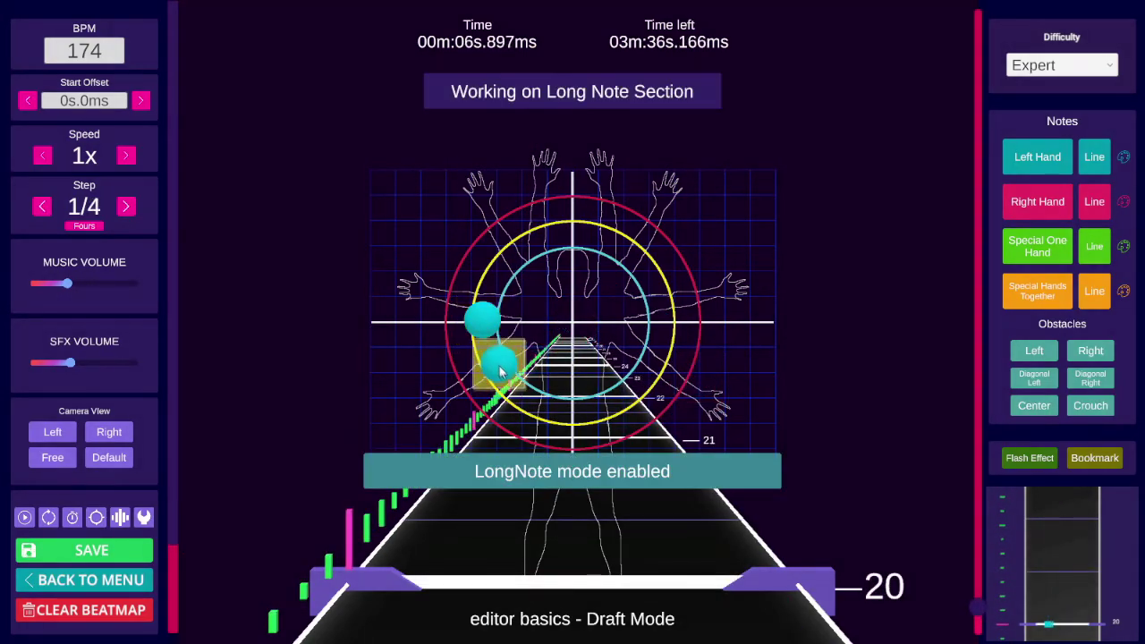
scroll(514, 377, "down", 1)
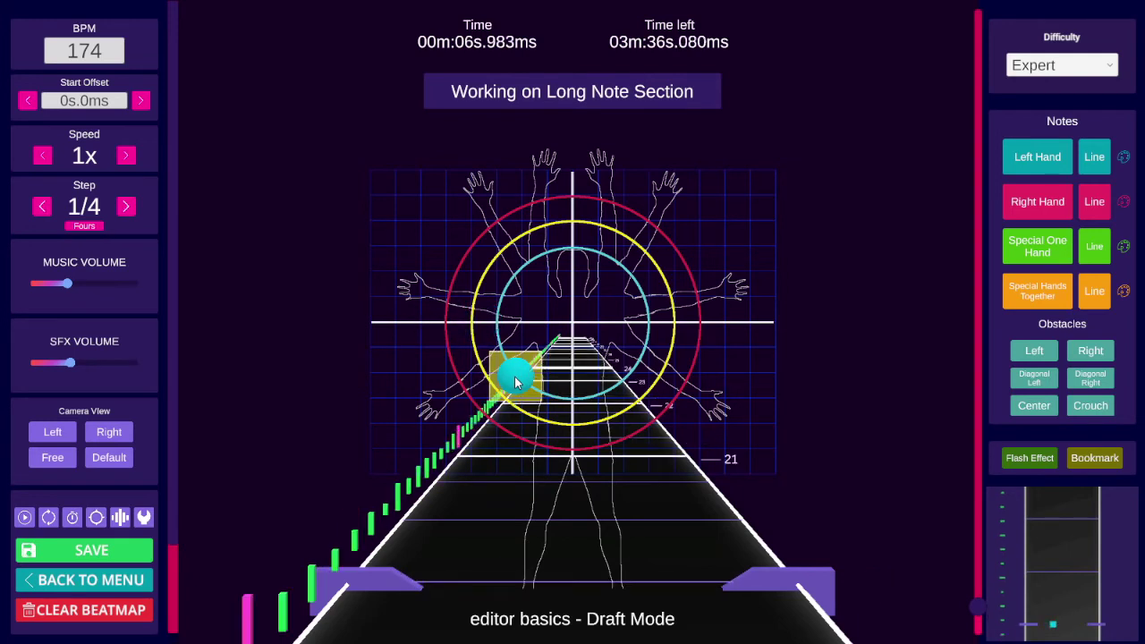
scroll(578, 374, "down", 1)
scroll(591, 305, "down", 1)
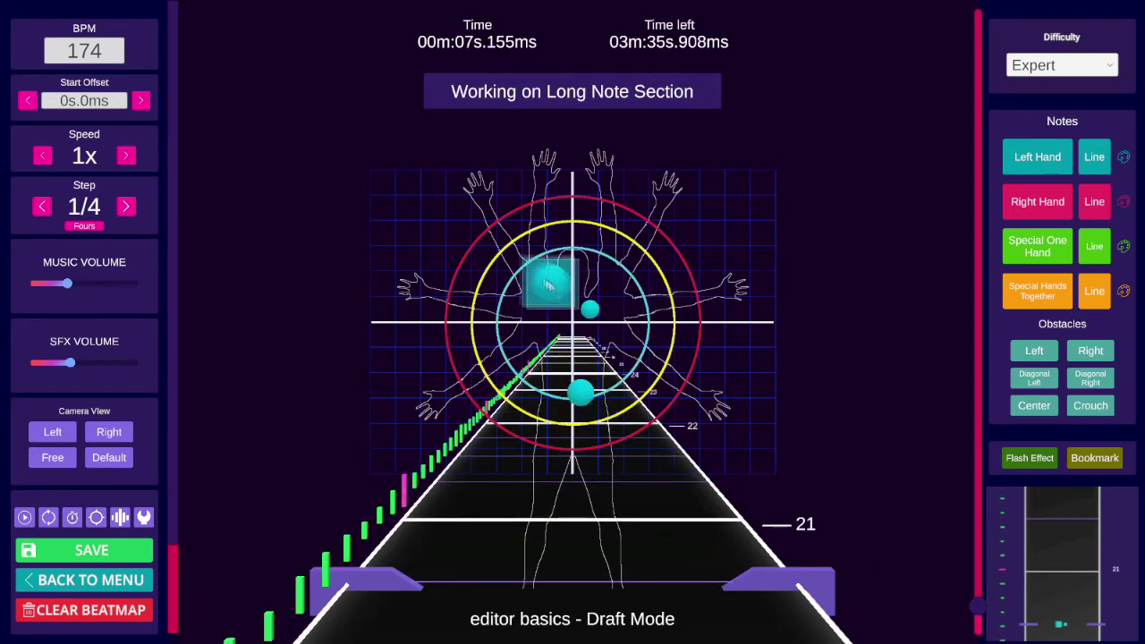
scroll(536, 274, "down", 1)
scroll(478, 297, "down", 1)
scroll(470, 353, "down", 1)
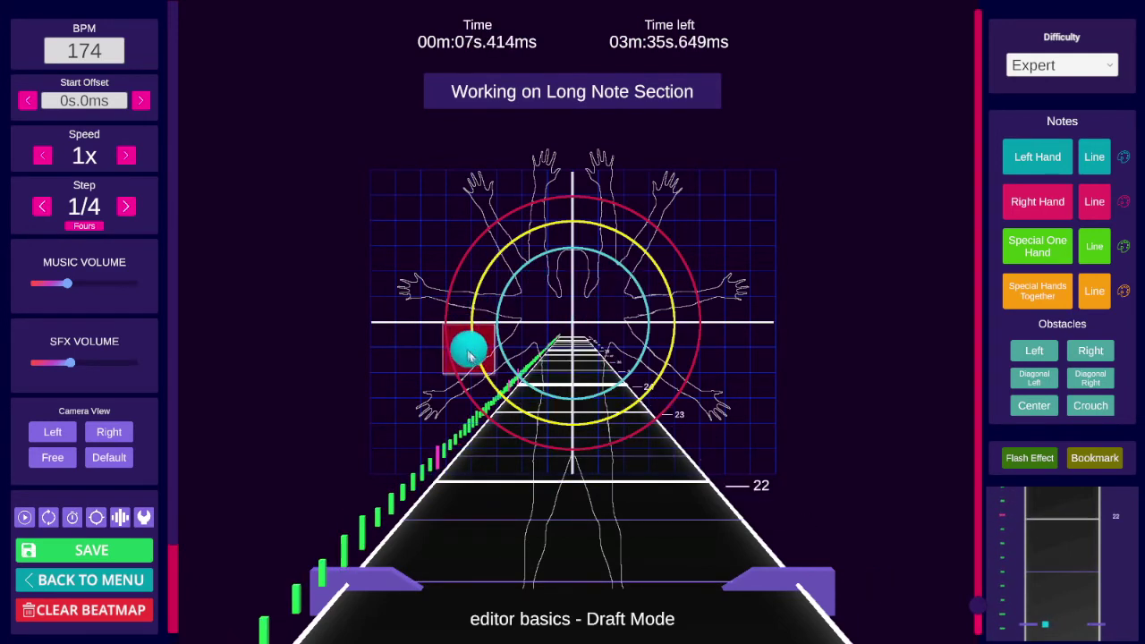
scroll(633, 407, "down", 8)
key("f")
scroll(655, 407, "down", 13)
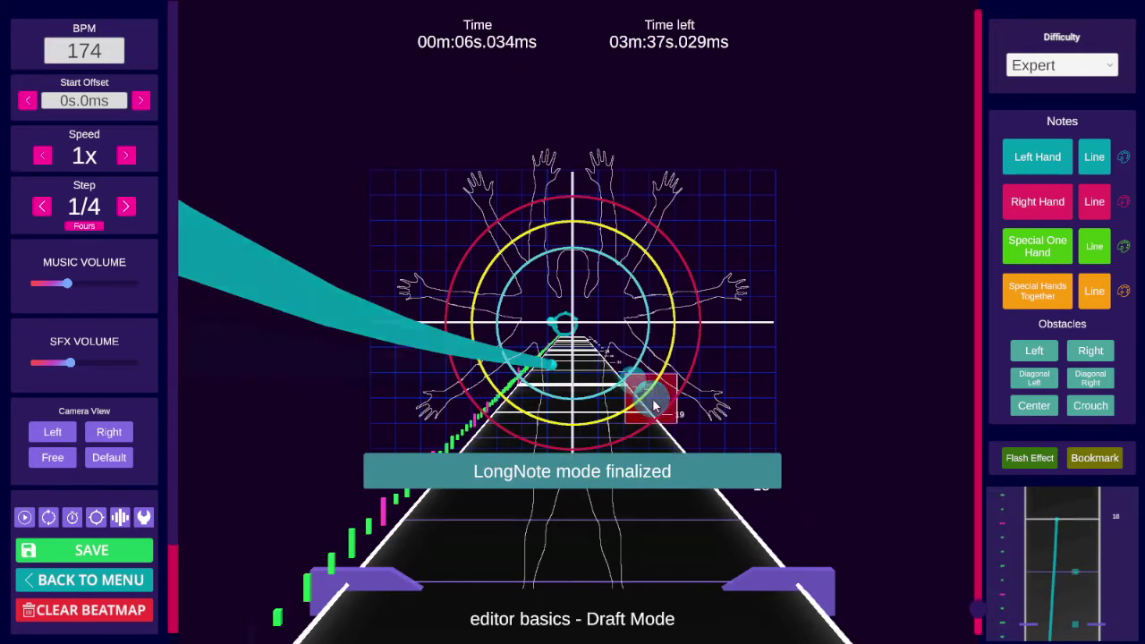
scroll(653, 405, "up", 13)
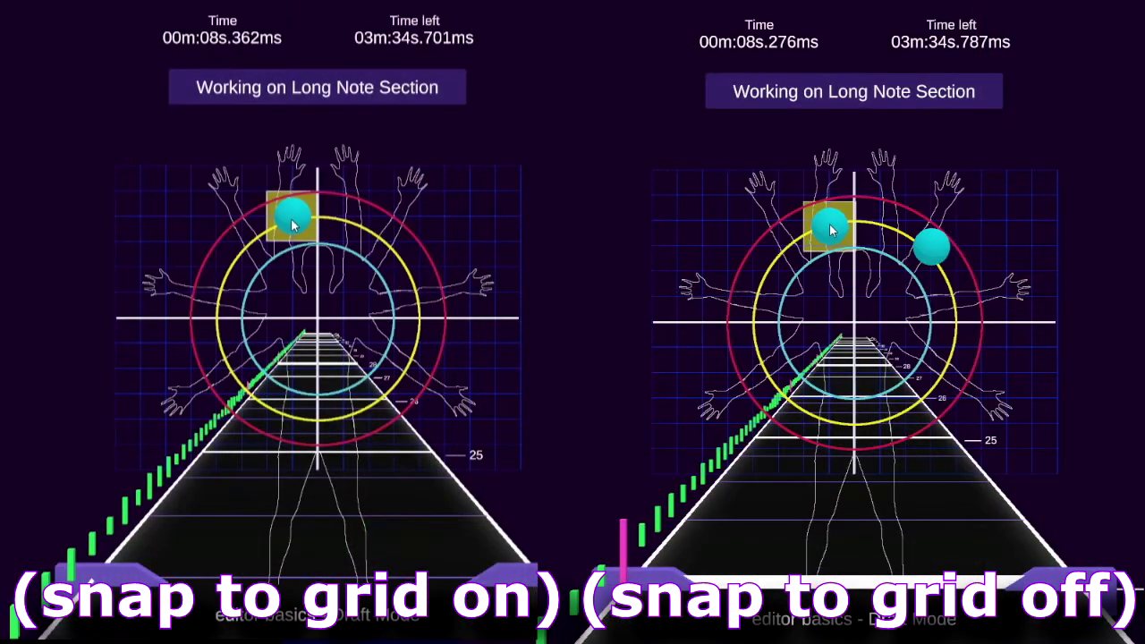
Step: Draw a left-hand line from beat 24 in quarter-beat steps, curving from the upper right over the top and down the left, with and without grid snapping
left_click(830, 227)
scroll(767, 286, "up", 1)
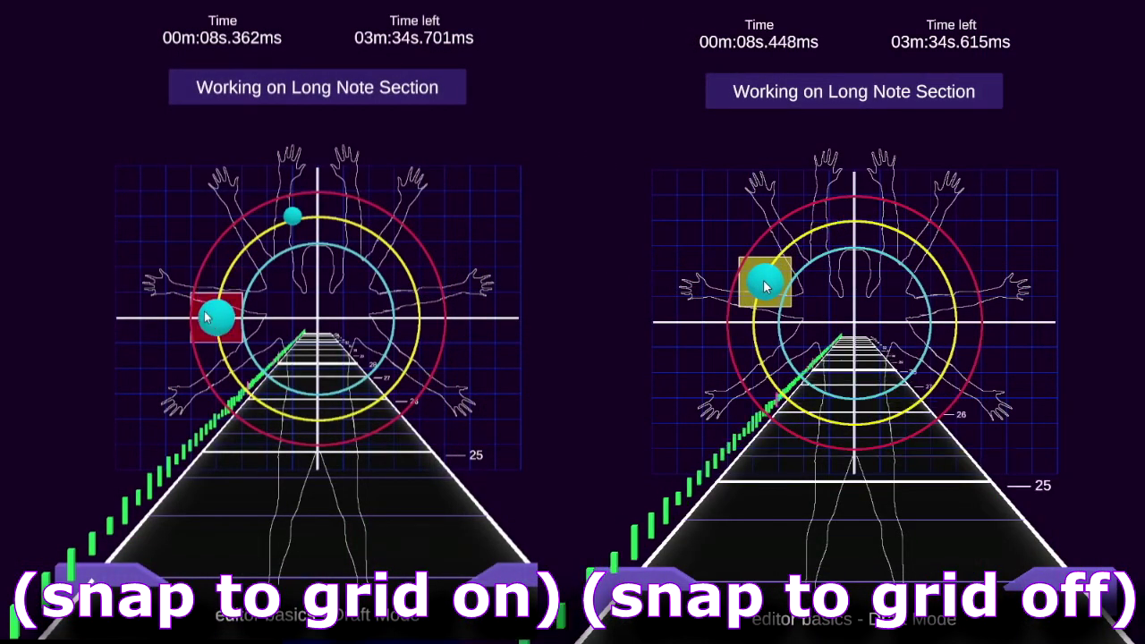
scroll(209, 316, "up", 1)
left_click(210, 316)
left_click(767, 287)
scroll(315, 399, "up", 1)
scroll(774, 383, "down", 2)
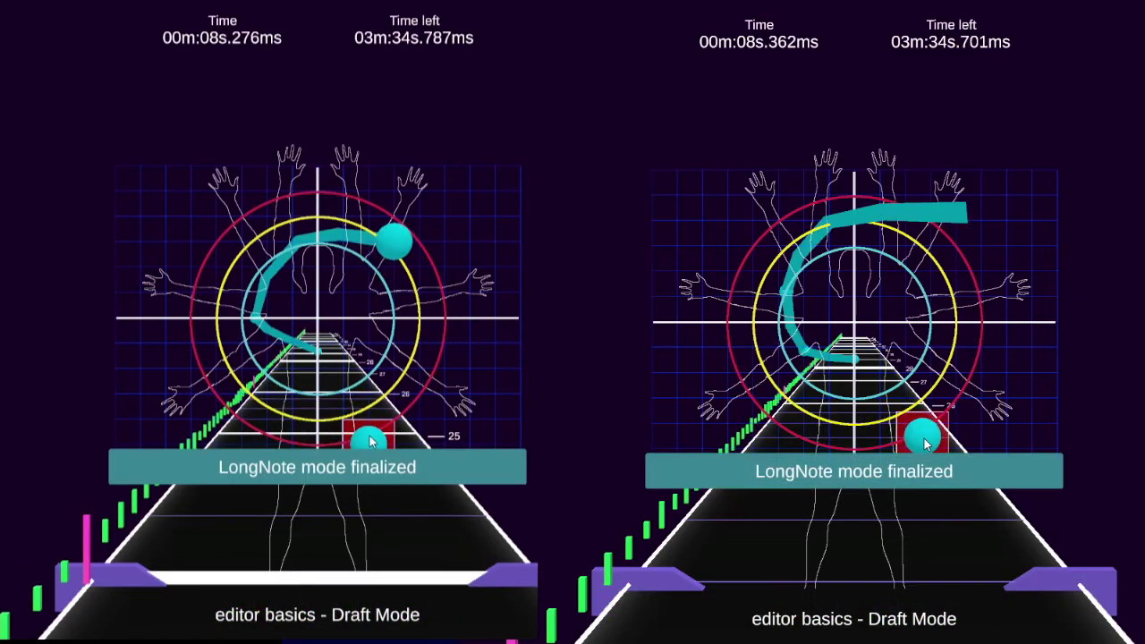
scroll(933, 422, "up", 3)
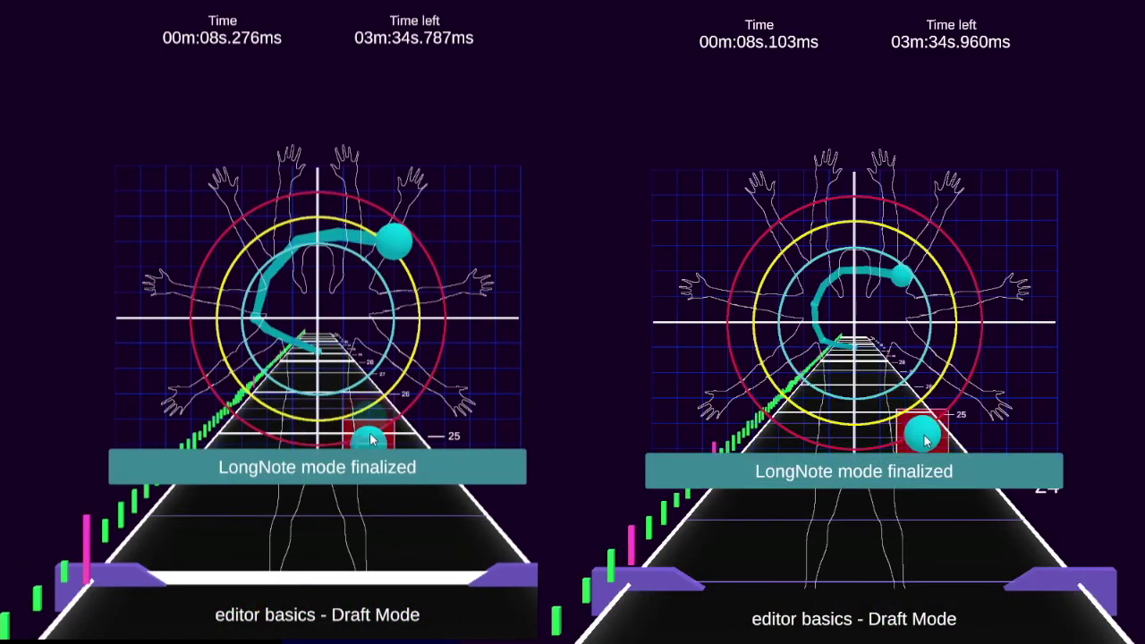
scroll(925, 430, "down", 2)
Step: Hide the body silhouette and ring guides, and preview the half-beat left-hand line in playback from beat 13
key("g")
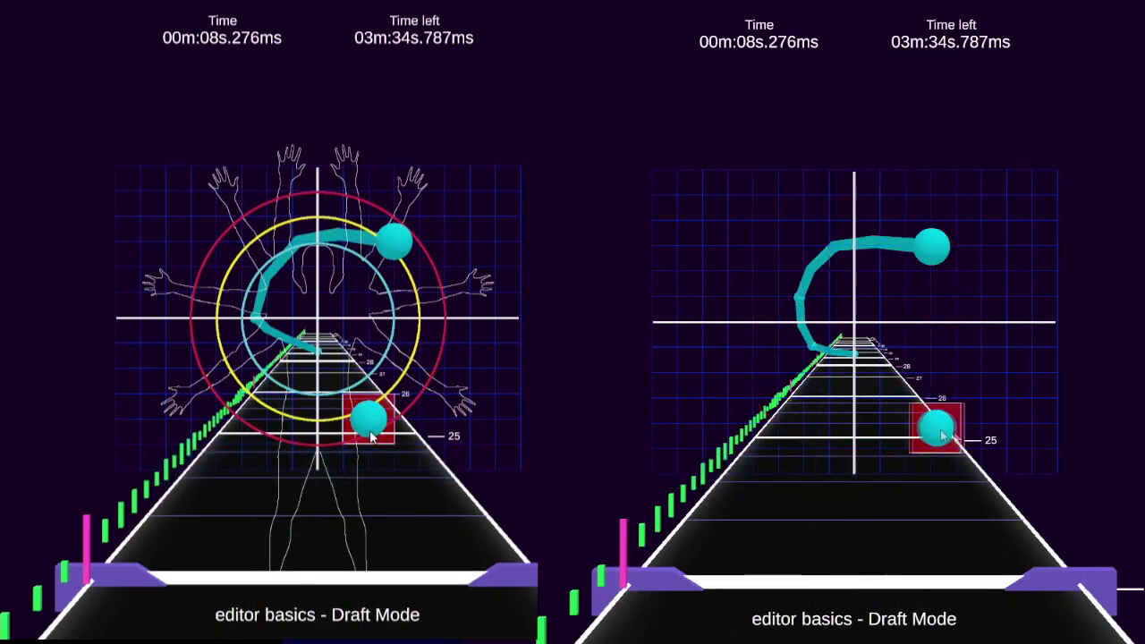
key("g")
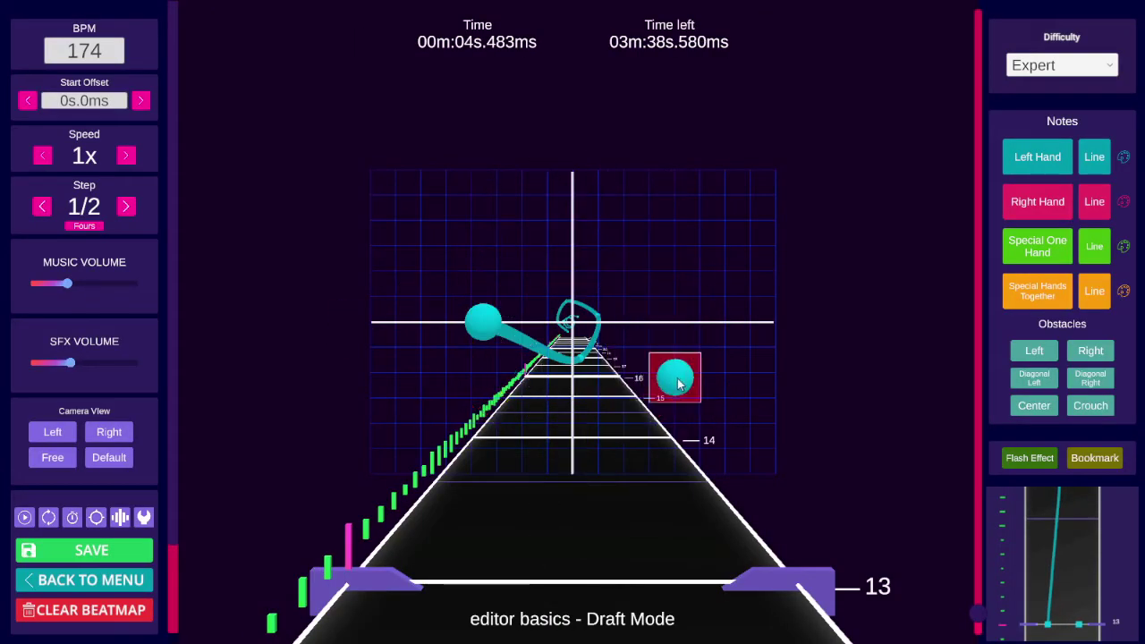
key("space")
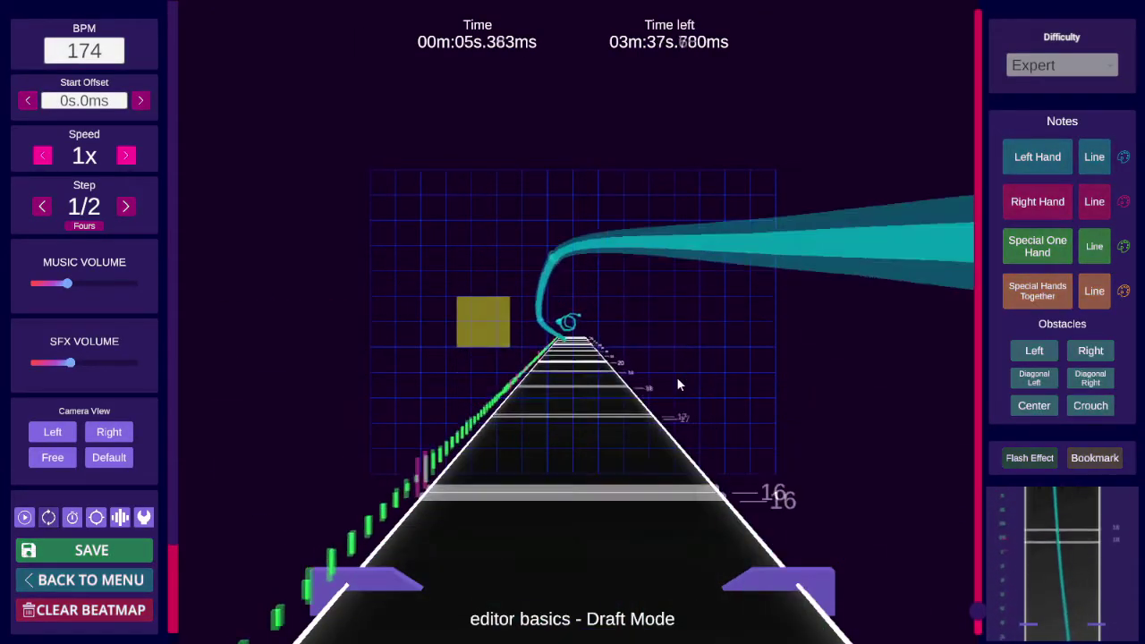
key("space")
Step: Step through the half-beat line to examine its point positions against the body and ring guides, and play the line back
scroll(677, 383, "up", 6)
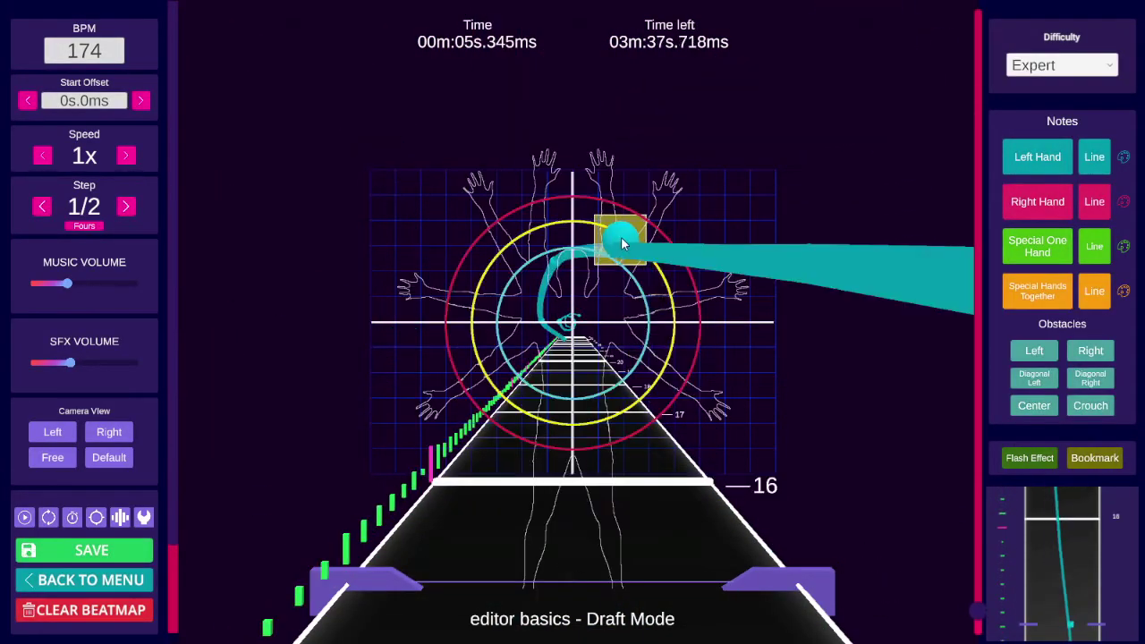
scroll(557, 319, "up", 2)
left_click(481, 263)
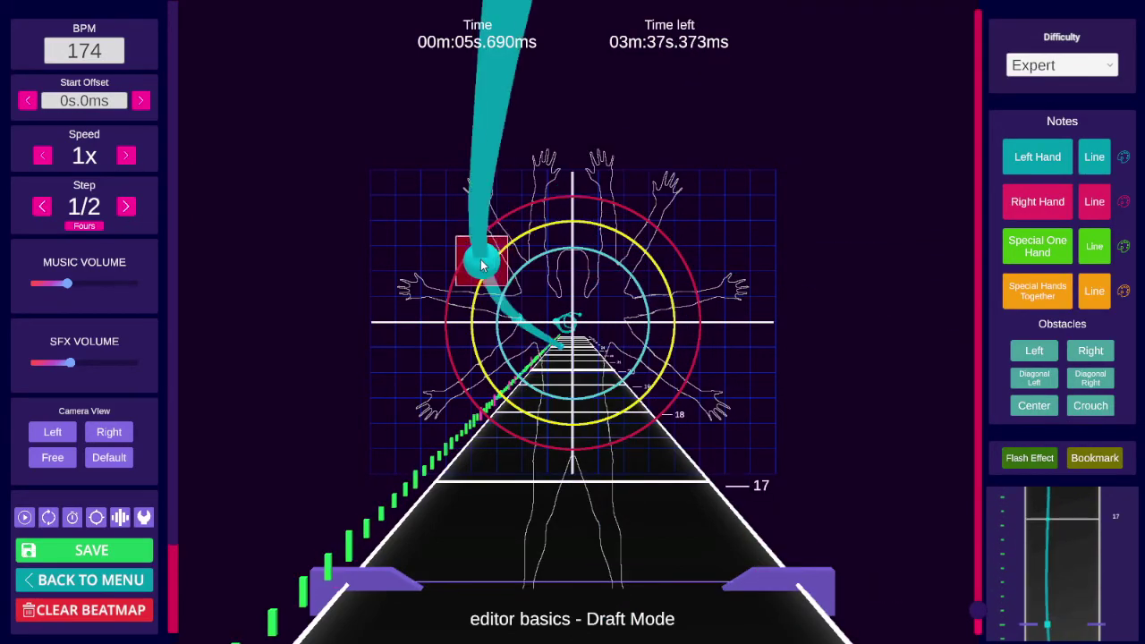
scroll(578, 336, "down", 5)
key("space")
scroll(682, 364, "down", 6)
scroll(682, 364, "up", 10)
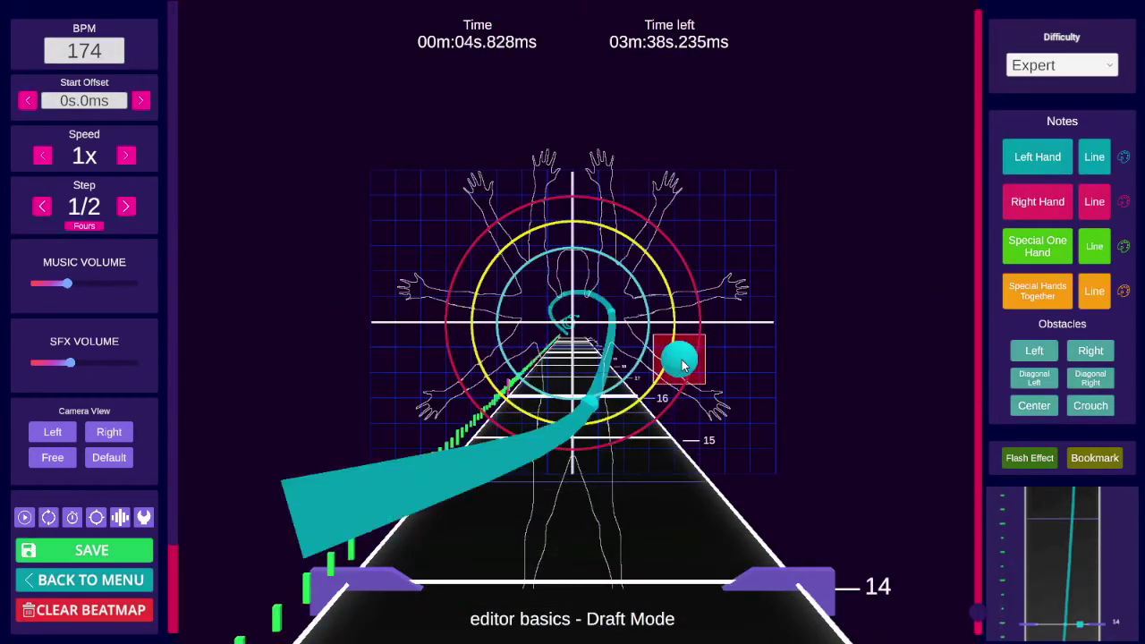
scroll(672, 363, "down", 1)
scroll(653, 368, "down", 1)
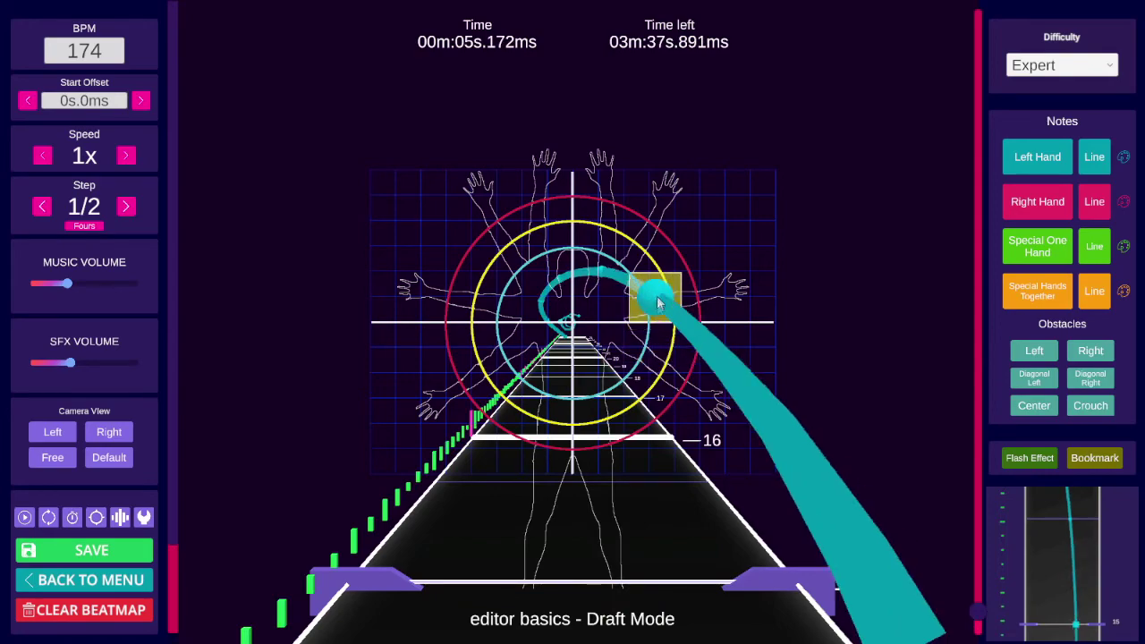
scroll(653, 368, "up", 3)
scroll(525, 387, "up", 2)
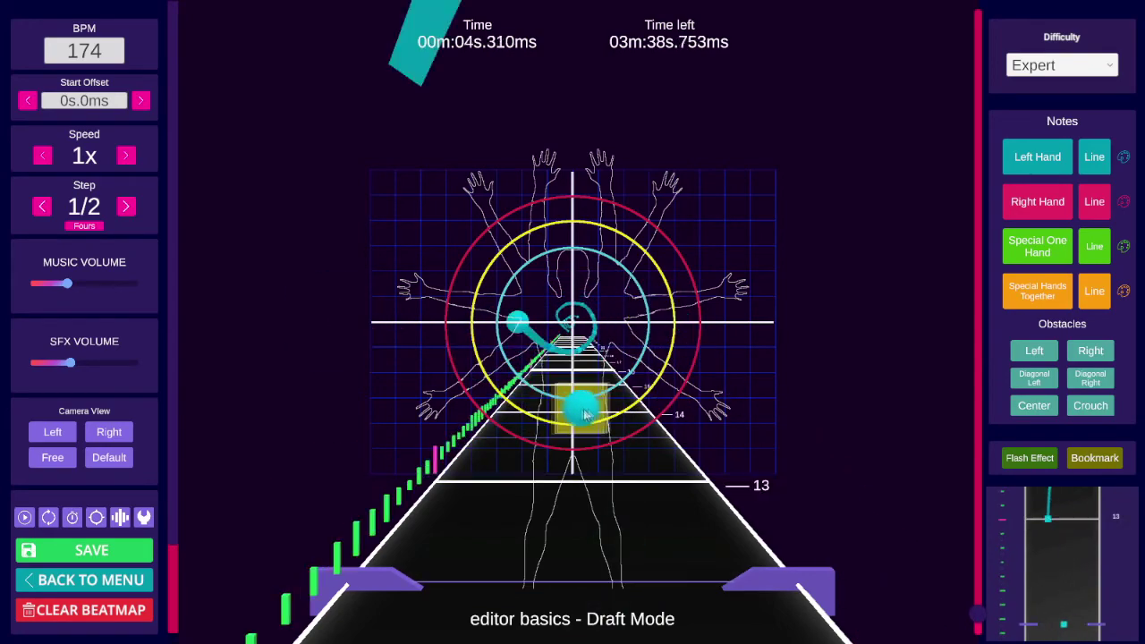
key("space")
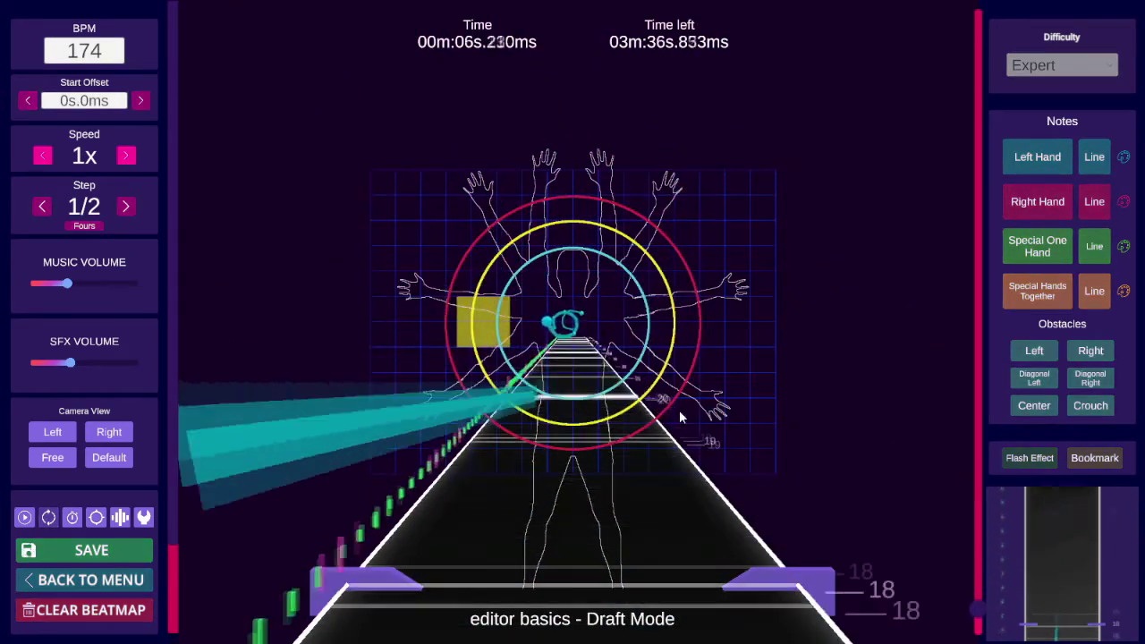
Step: Draw a left-hand line from beat 40 with widely spaced points circling the center counterclockwise from the left, and finalize it
key("space")
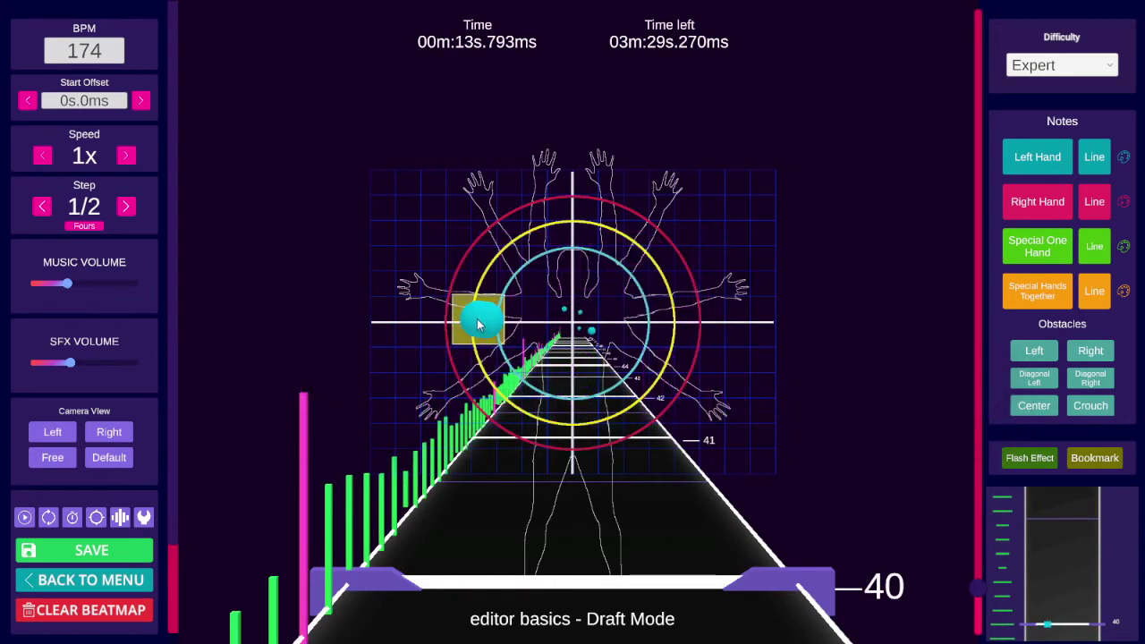
left_click(485, 326)
scroll(485, 326, "up", 6)
left_click(668, 368)
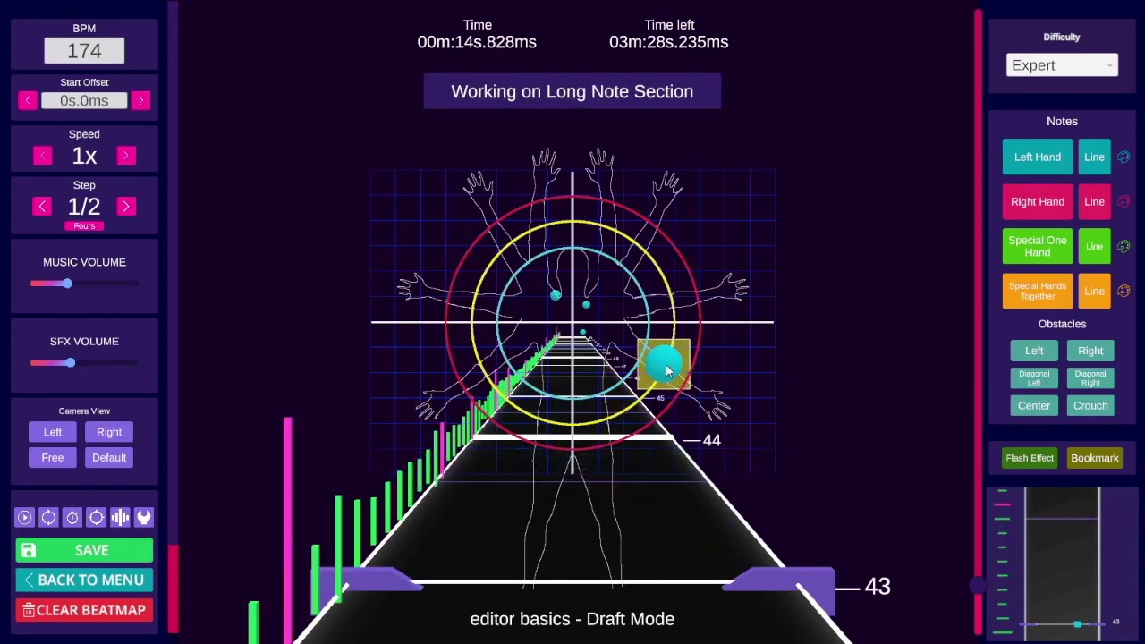
scroll(667, 368, "up", 4)
scroll(653, 251, "up", 2)
left_click_drag(512, 231, 641, 396)
scroll(650, 378, "up", 3)
scroll(637, 396, "down", 8)
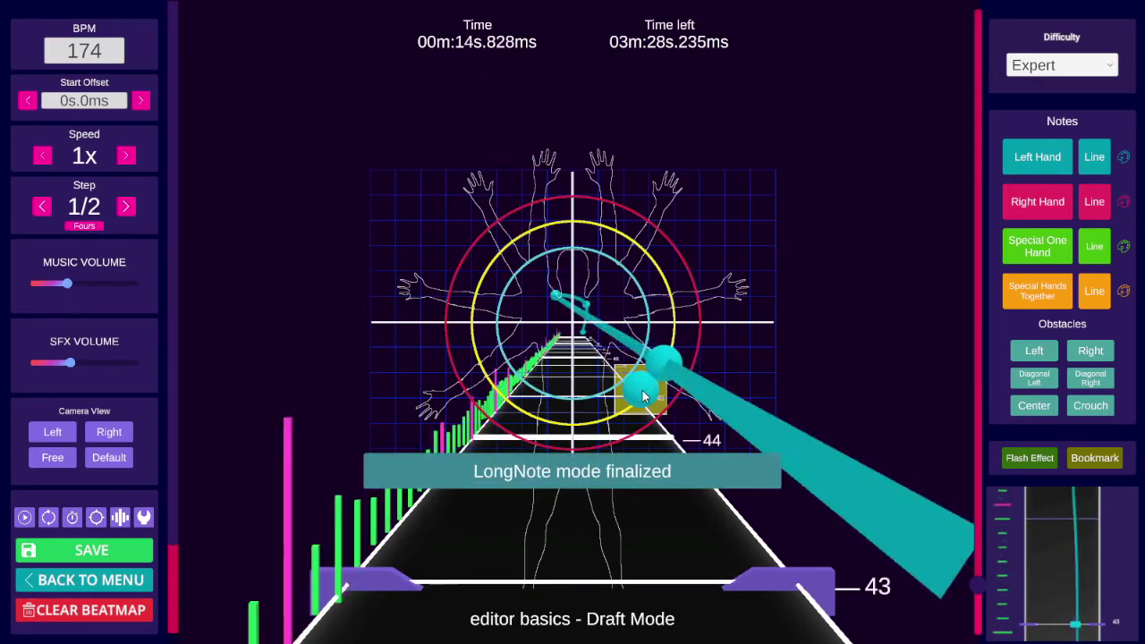
Step: Add intermediate points to the left-hand line between beats 40 and 43, curving it along the lower part of the circle
scroll(618, 395, "down", 1)
scroll(585, 397, "up", 2)
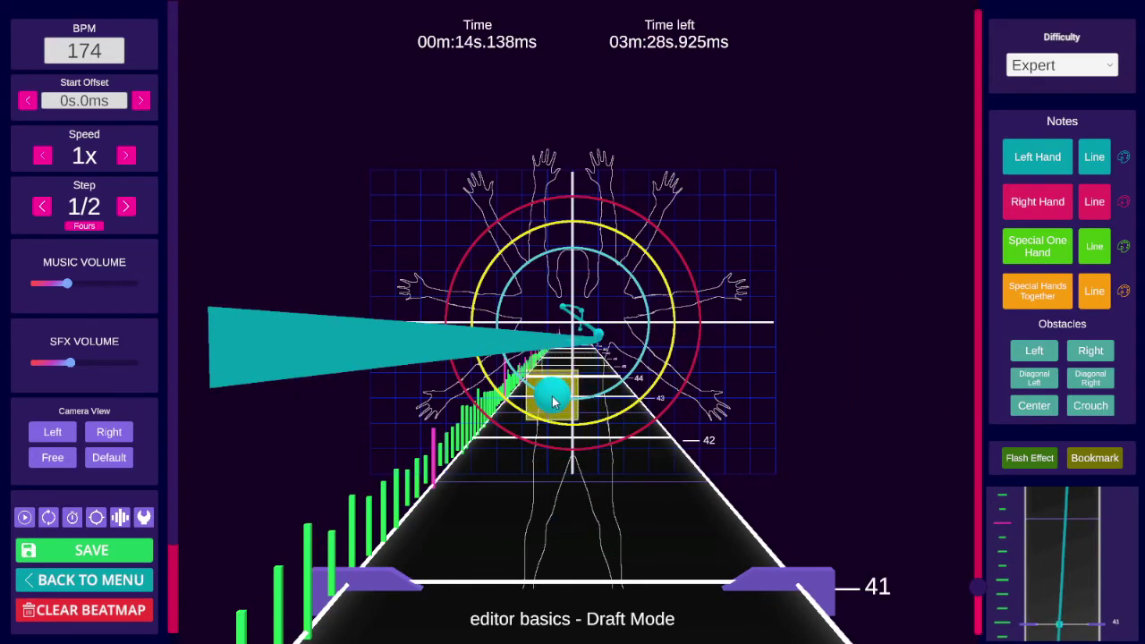
left_click(552, 402)
scroll(617, 405, "up", 1)
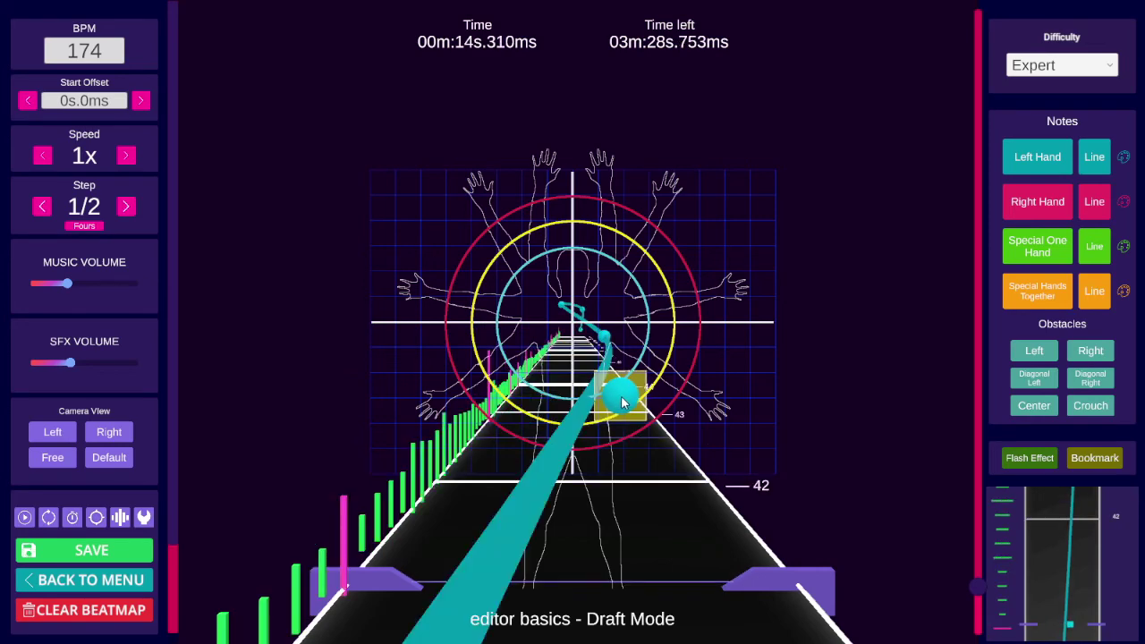
scroll(635, 403, "down", 2)
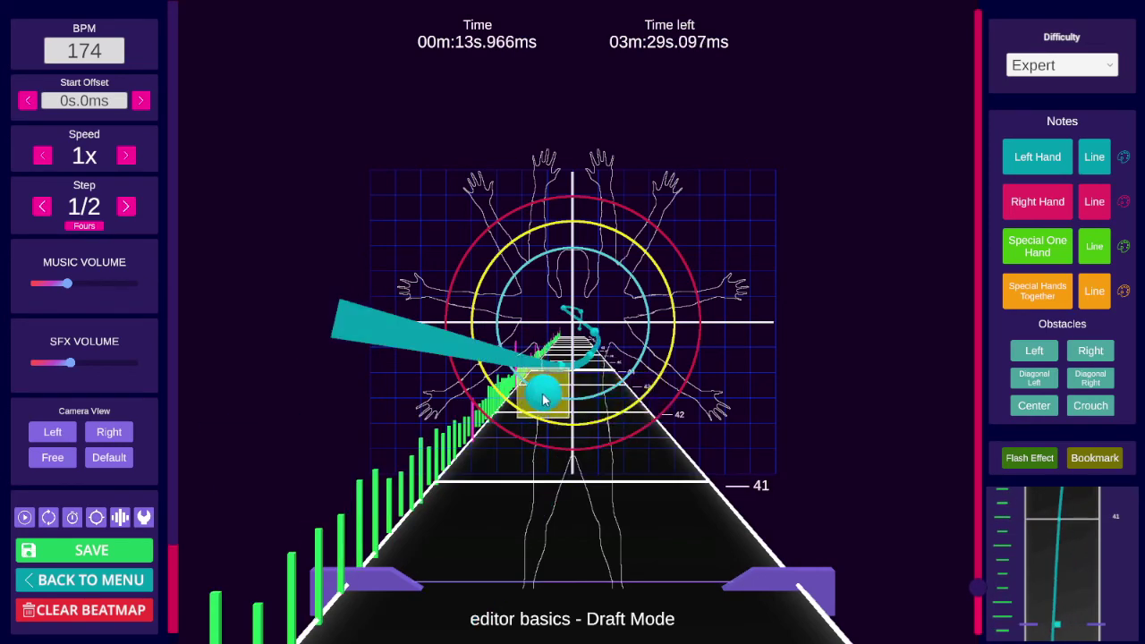
scroll(543, 400, "down", 1)
scroll(573, 394, "up", 7)
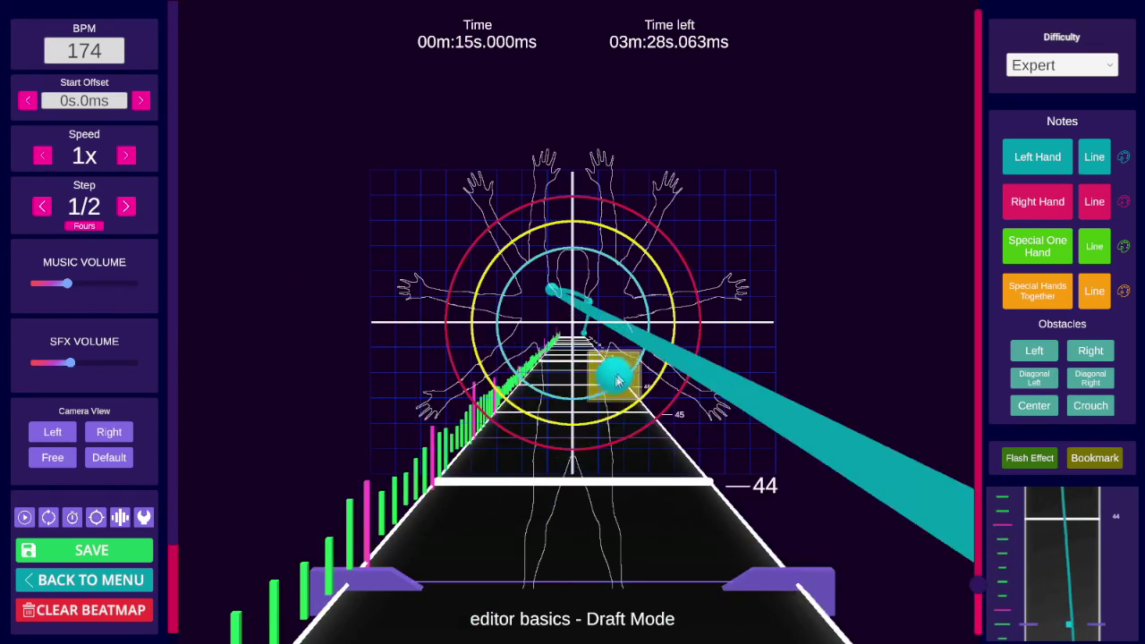
Step: Add an upper-right point to the left-hand line at beat 44, rounding the section between beats 43 and 45
scroll(650, 308, "up", 1)
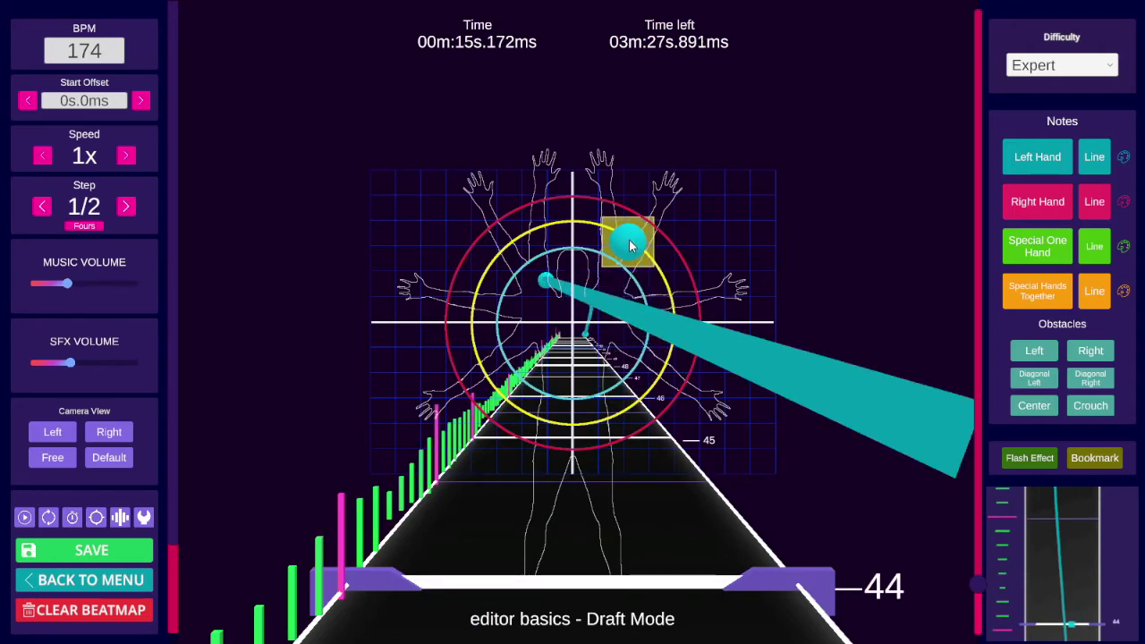
scroll(662, 367, "down", 3)
scroll(672, 389, "up", 1)
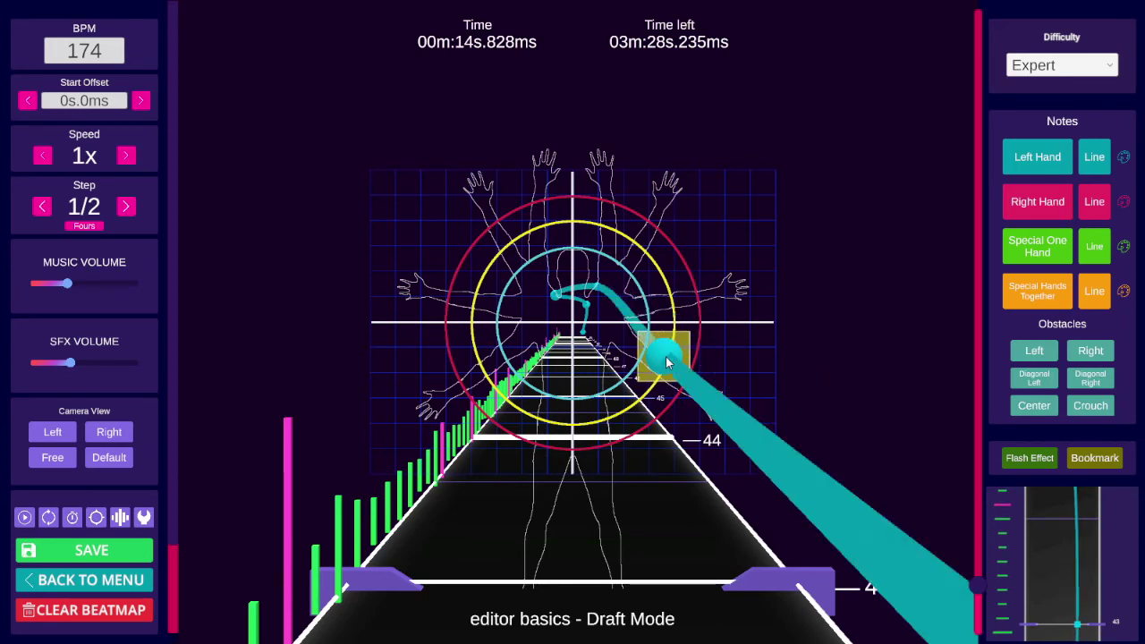
scroll(664, 354, "up", 2)
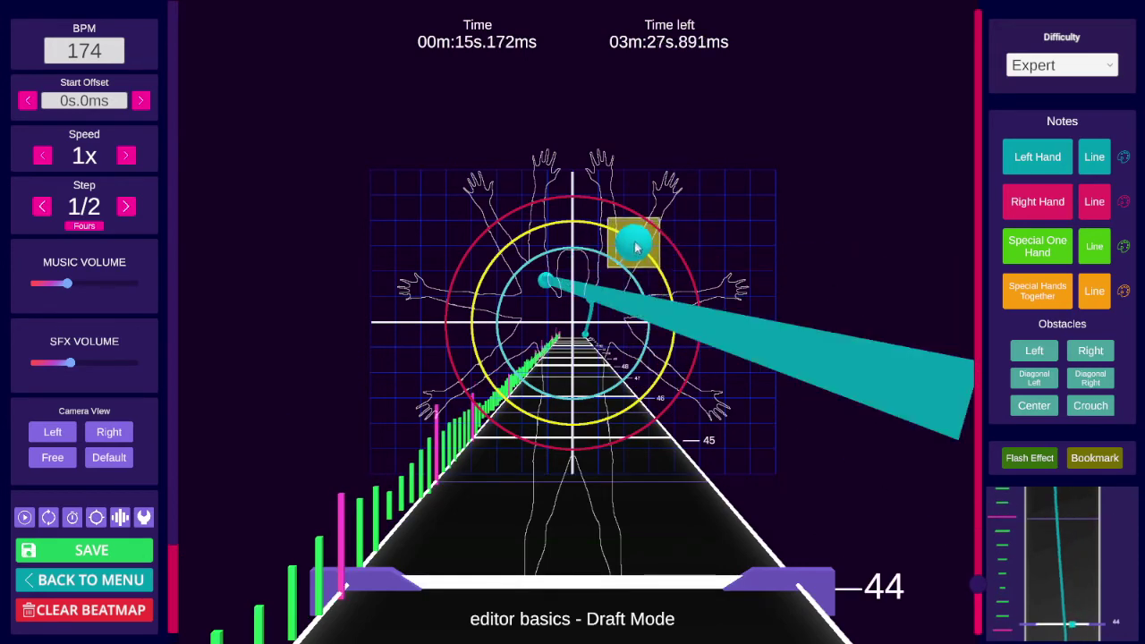
scroll(646, 385, "down", 7)
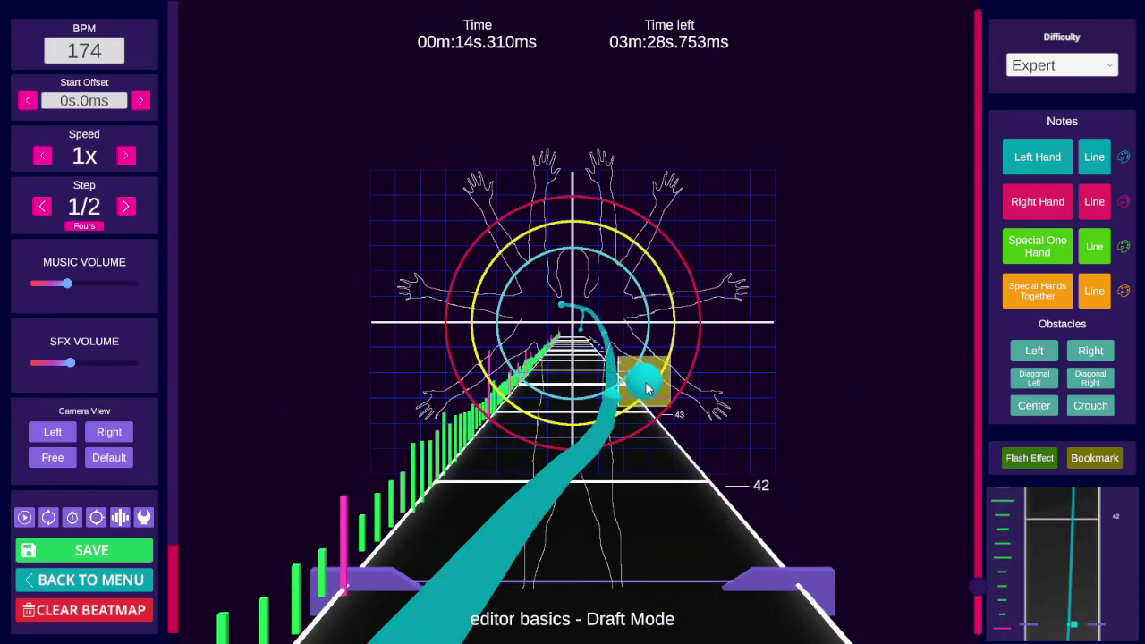
scroll(646, 393, "up", 8)
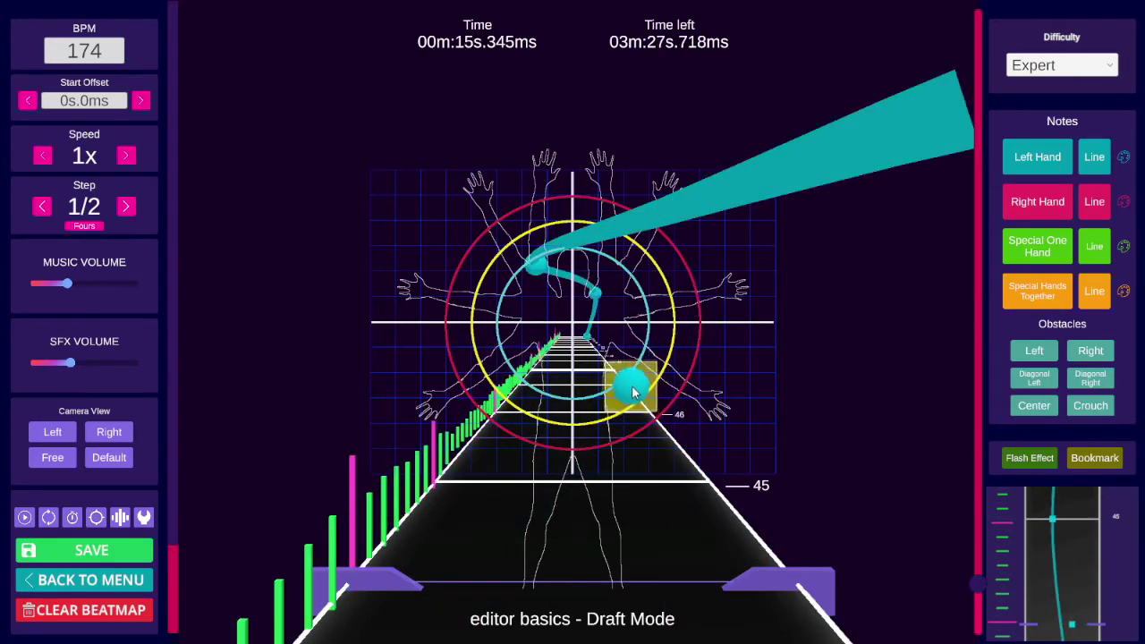
Step: Add points to the left-hand line at beat 45.5 above the head and at beat 46.5 on the right of the circle
scroll(627, 353, "up", 1)
scroll(624, 340, "up", 1)
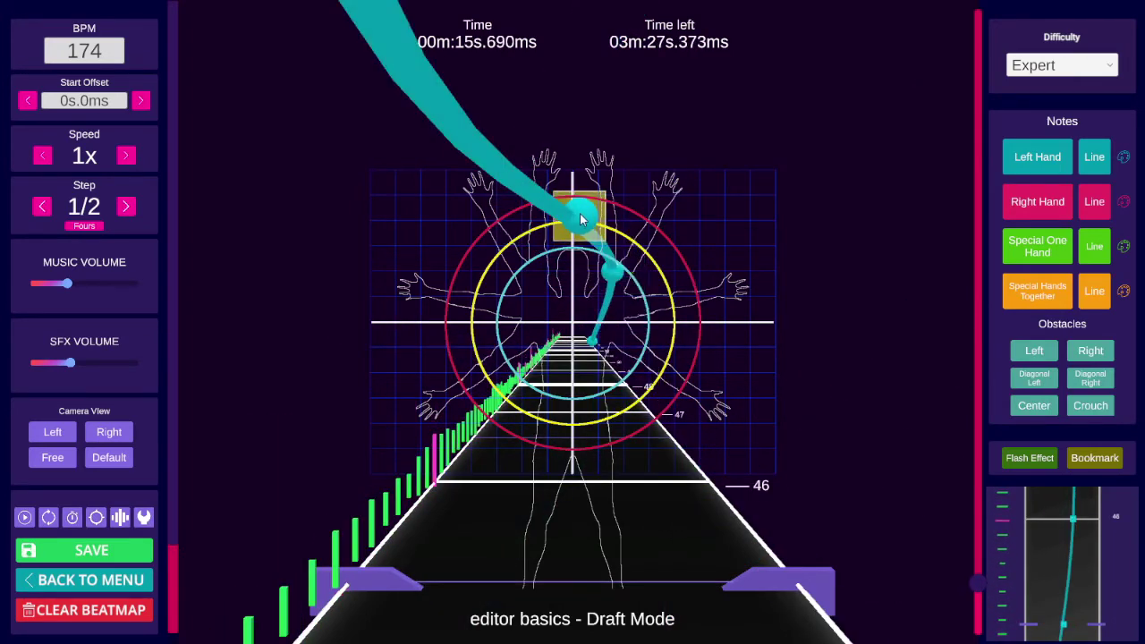
scroll(646, 268, "up", 2)
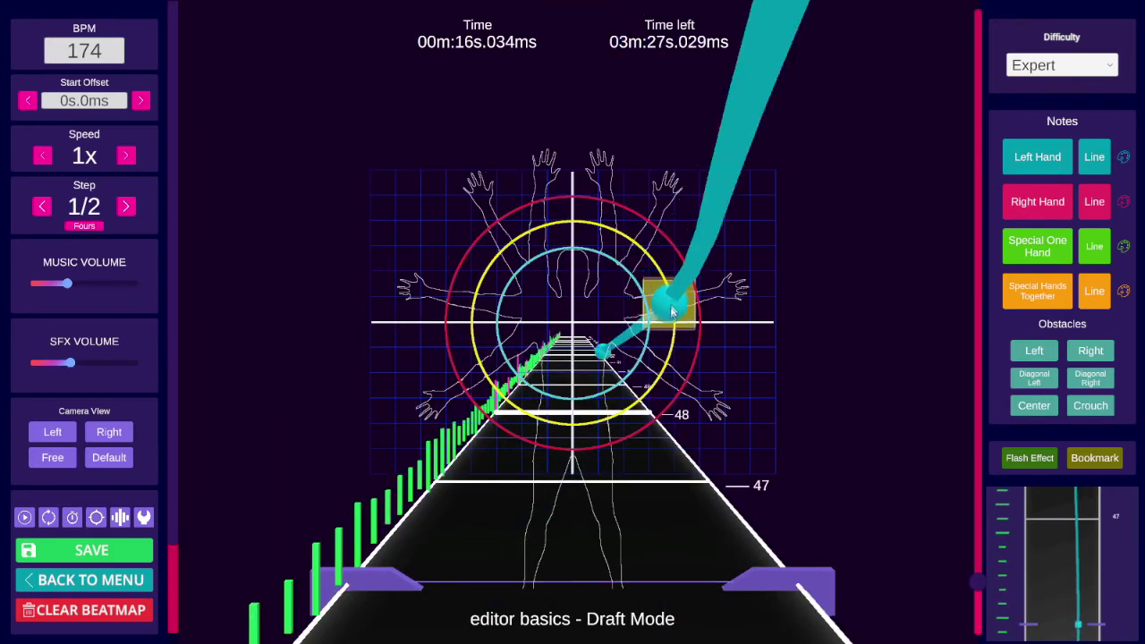
scroll(660, 356, "up", 1)
Step: Round the start of the left-hand line with an extra point at beat 40.5 on the lower left of the circle
scroll(635, 412, "down", 11)
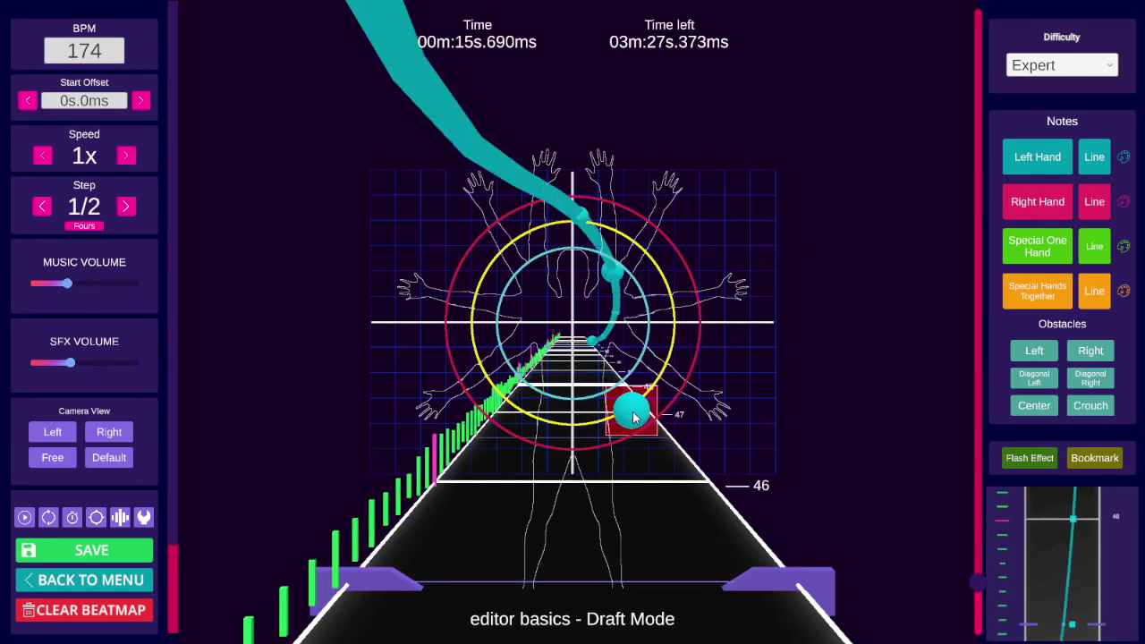
scroll(631, 409, "down", 3)
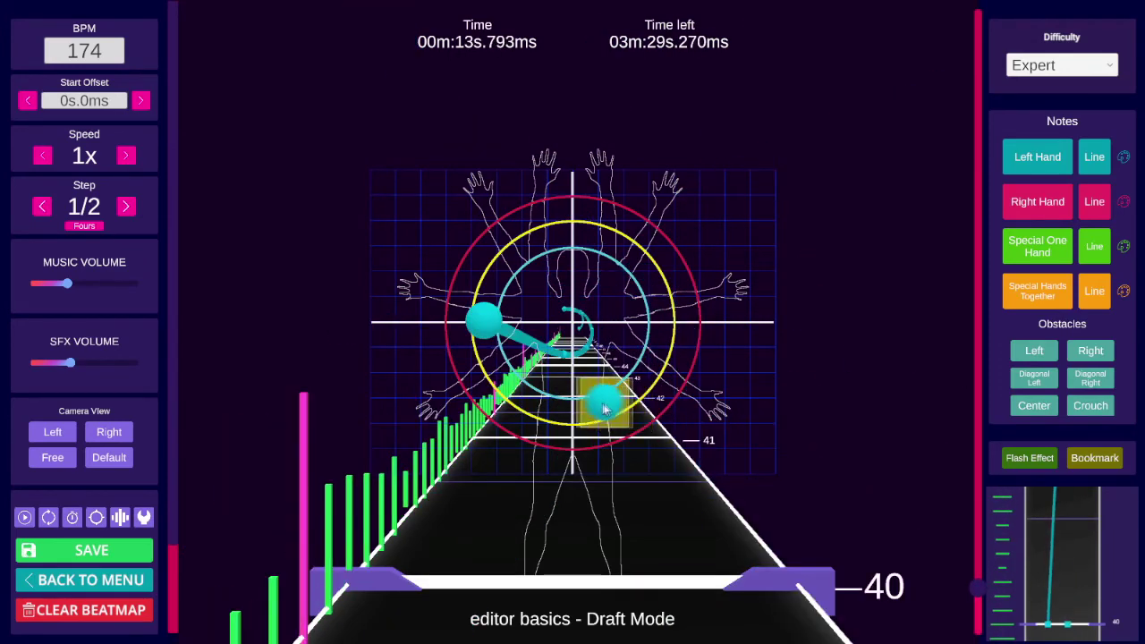
scroll(564, 400, "up", 1)
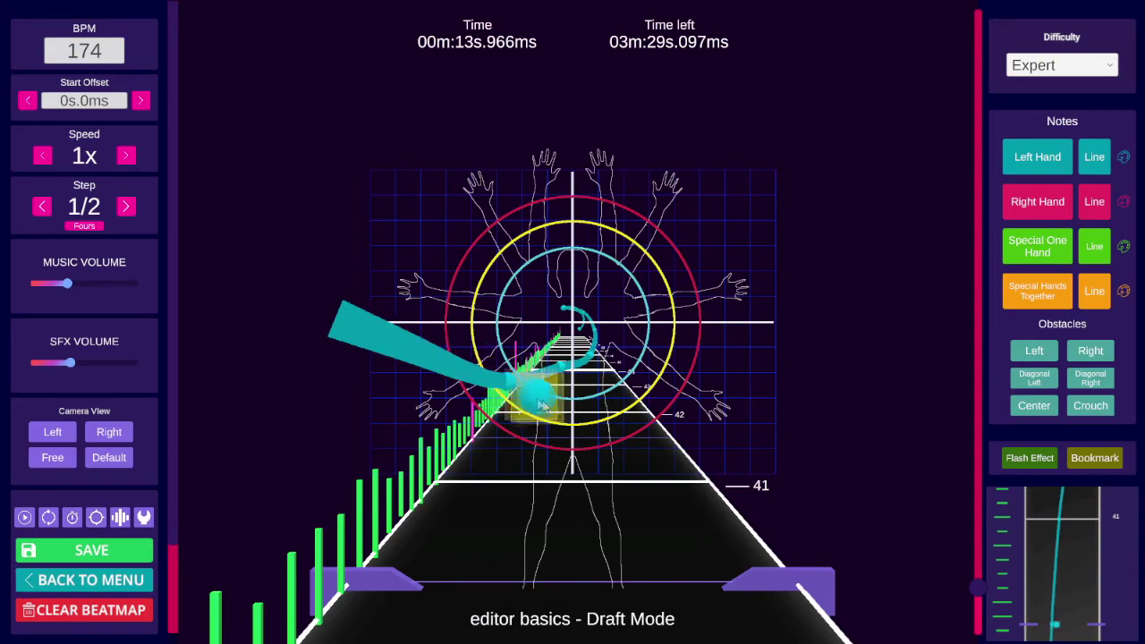
scroll(546, 406, "up", 1)
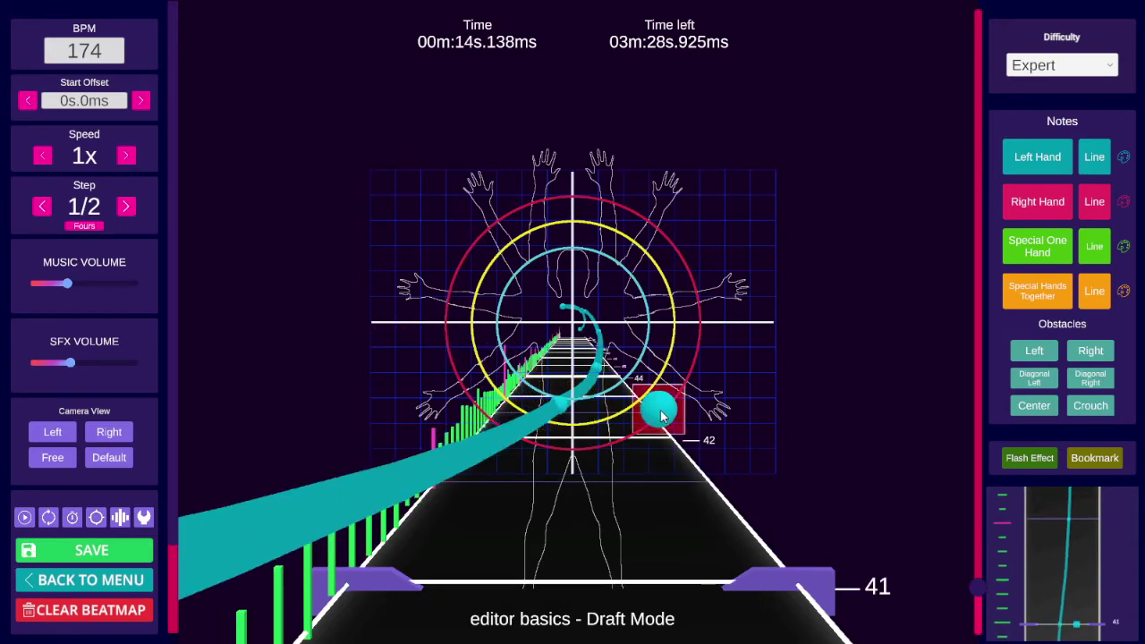
scroll(662, 416, "down", 2)
Step: Play back the smoothed left-hand line from beat 40, and step back through it to examine the spacing of its points
key("space")
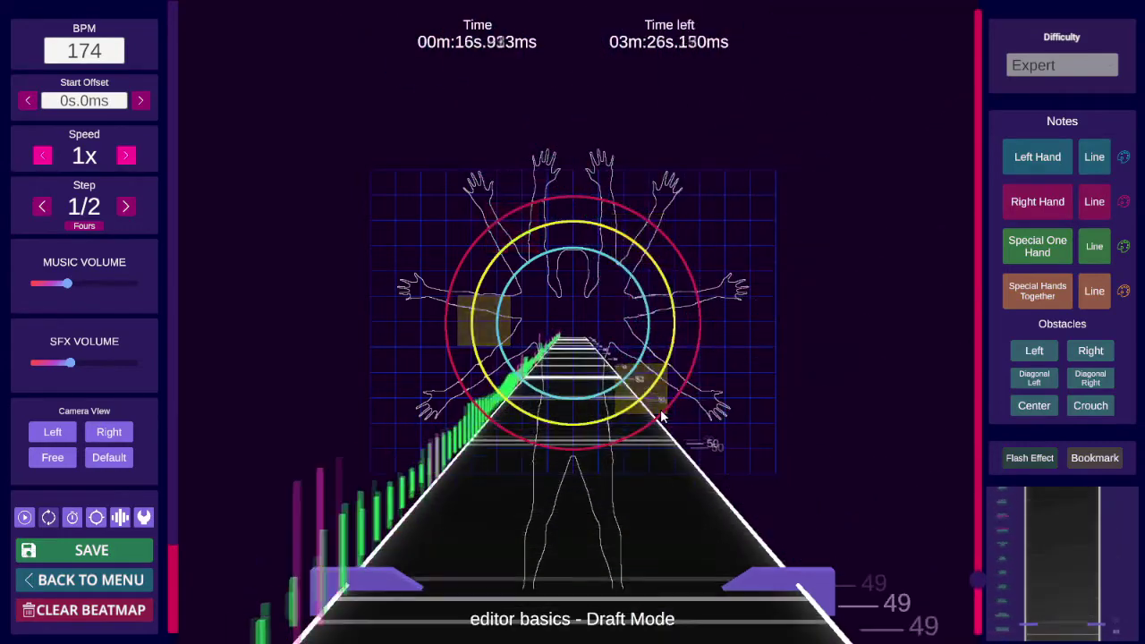
key("space")
scroll(660, 407, "up", 1)
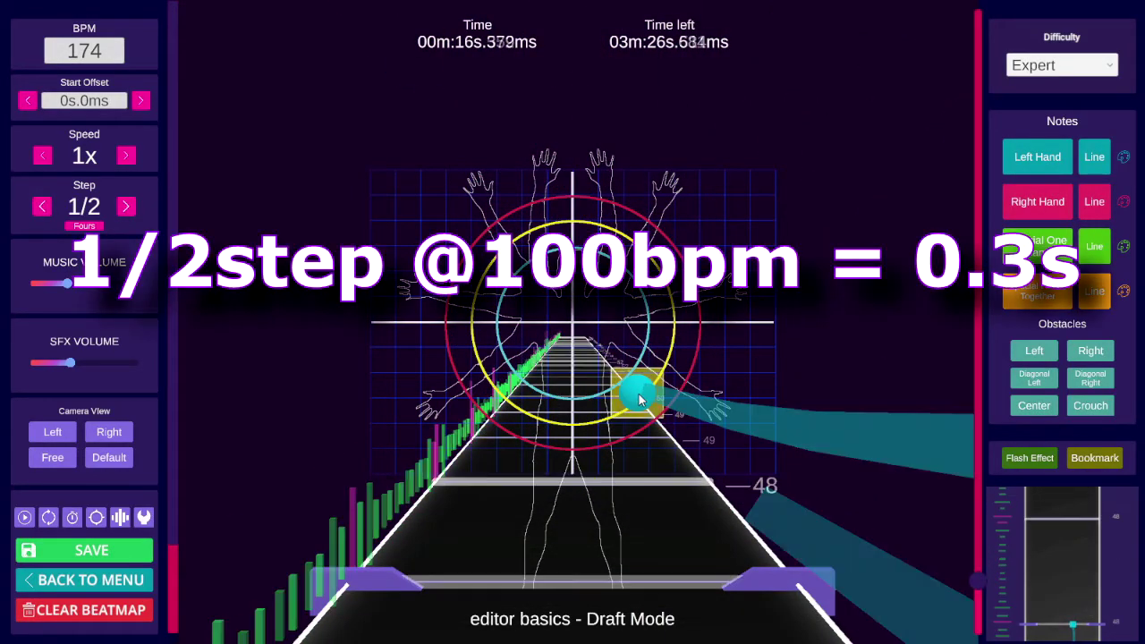
scroll(609, 392, "up", 1)
scroll(590, 380, "down", 6)
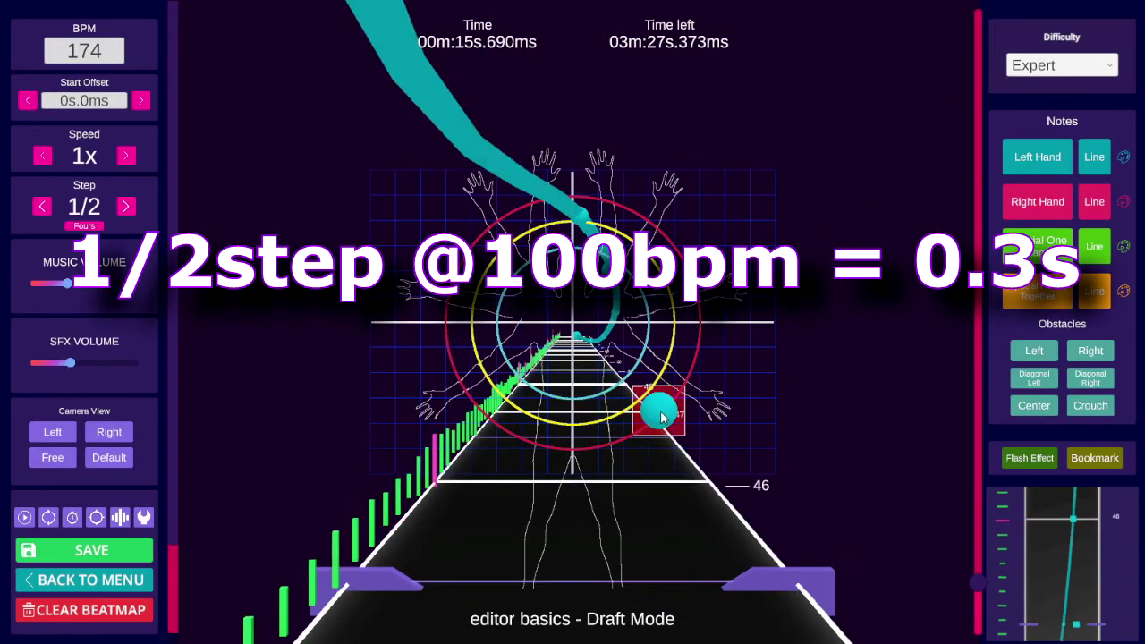
scroll(660, 419, "down", 9)
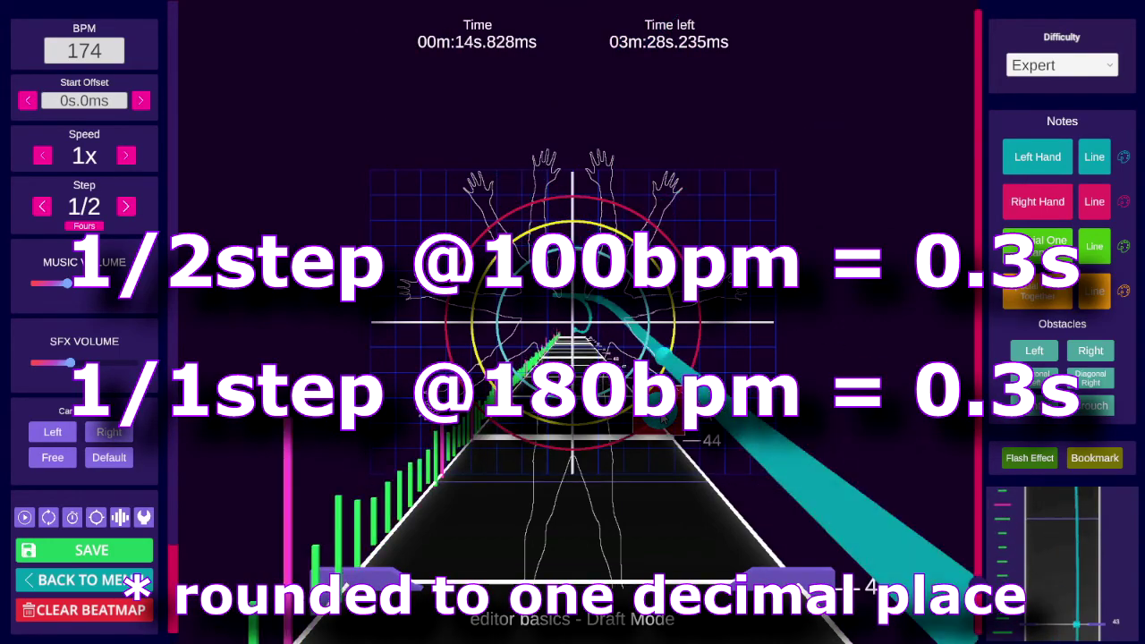
key("space")
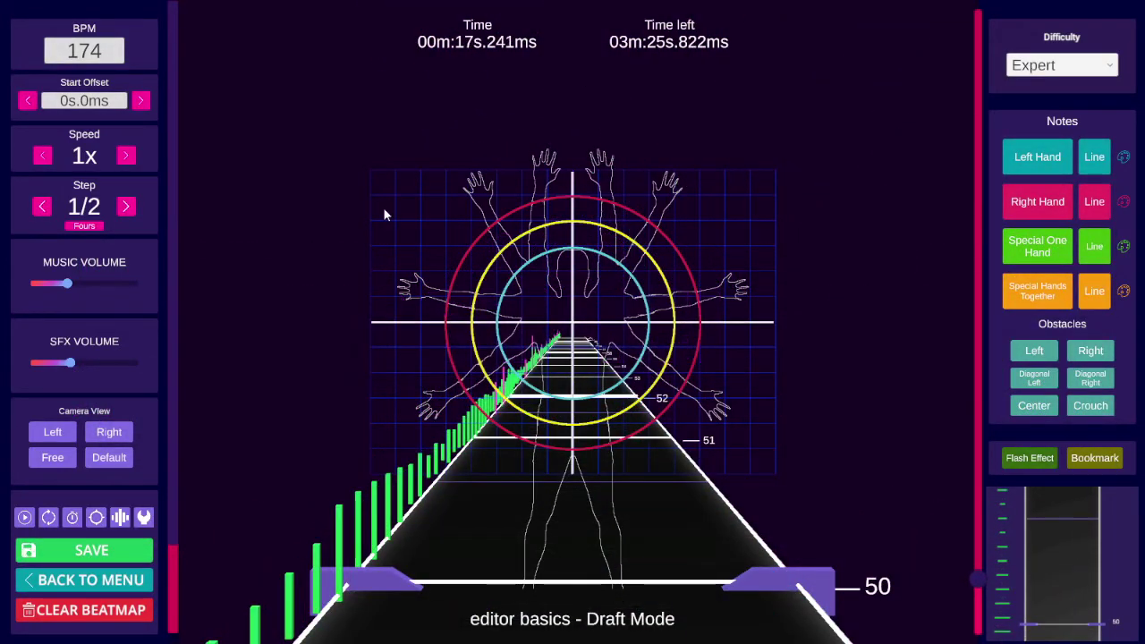
Step: Try the left, right, diagonal left, diagonal right, center and crouch obstacles in turn at beat 50, and remove the crouch obstacle
left_click(1034, 351)
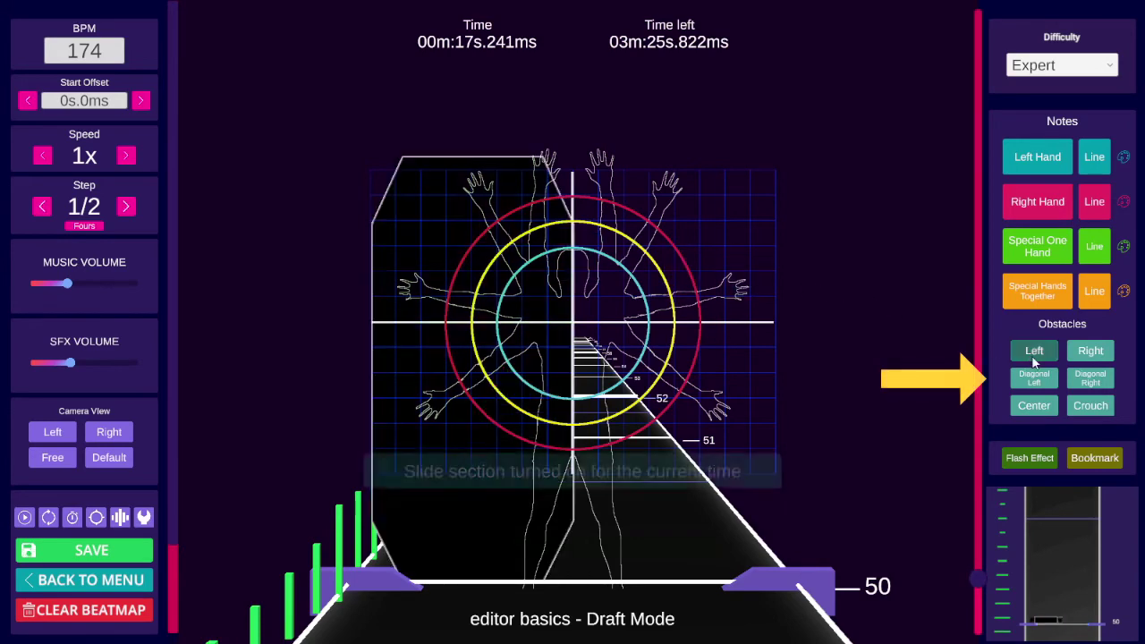
left_click(1083, 359)
left_click(1034, 378)
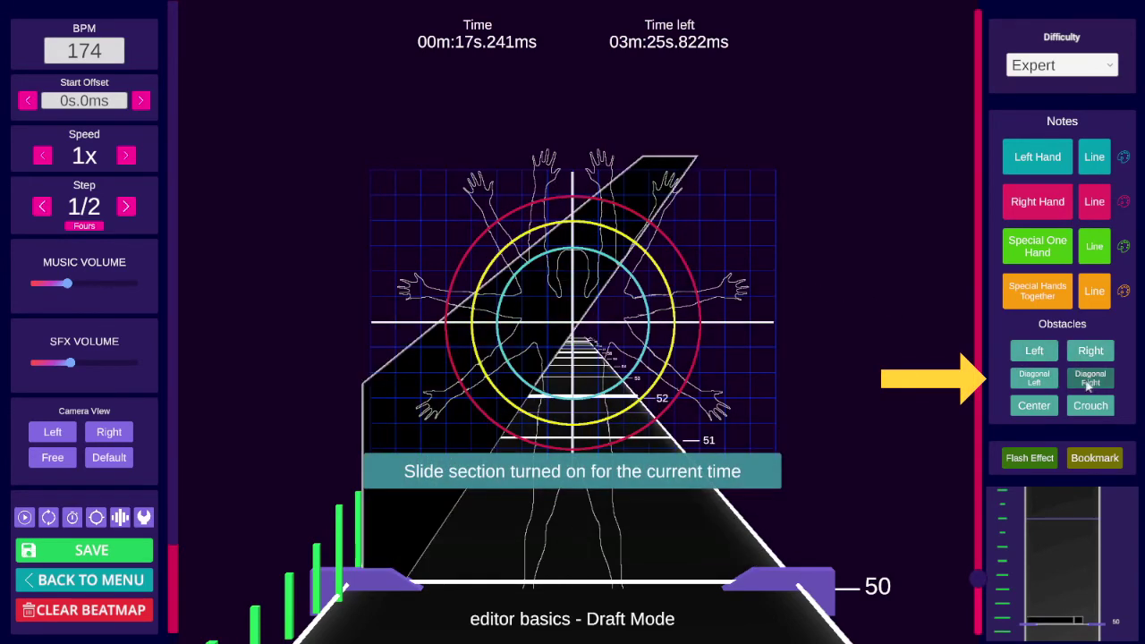
left_click(1091, 383)
left_click(1040, 409)
left_click(1083, 408)
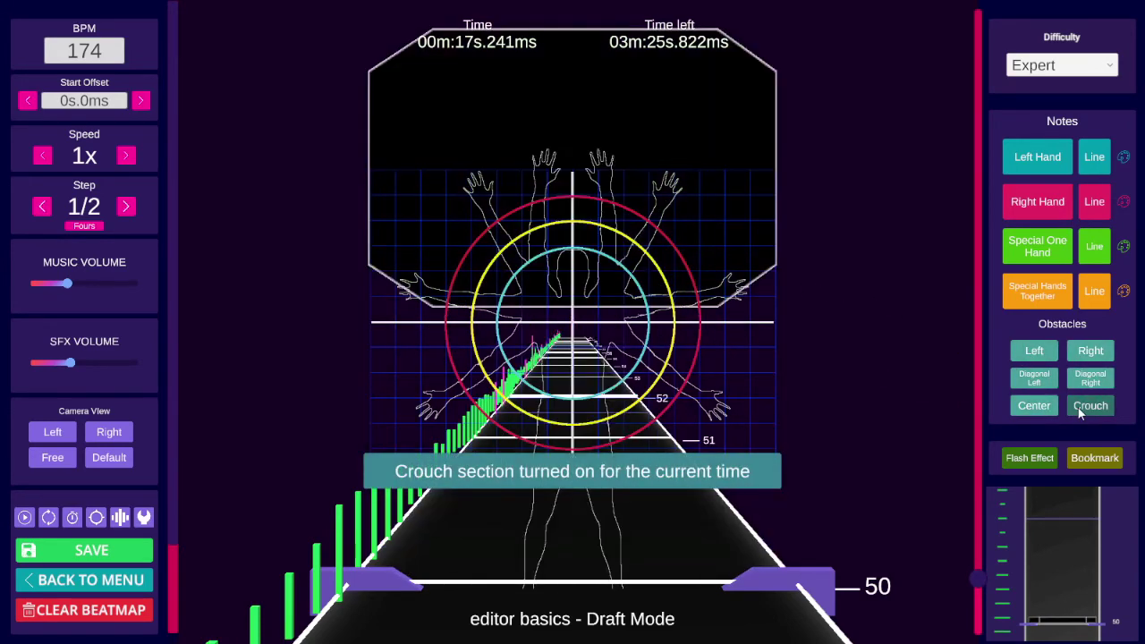
left_click(1088, 406)
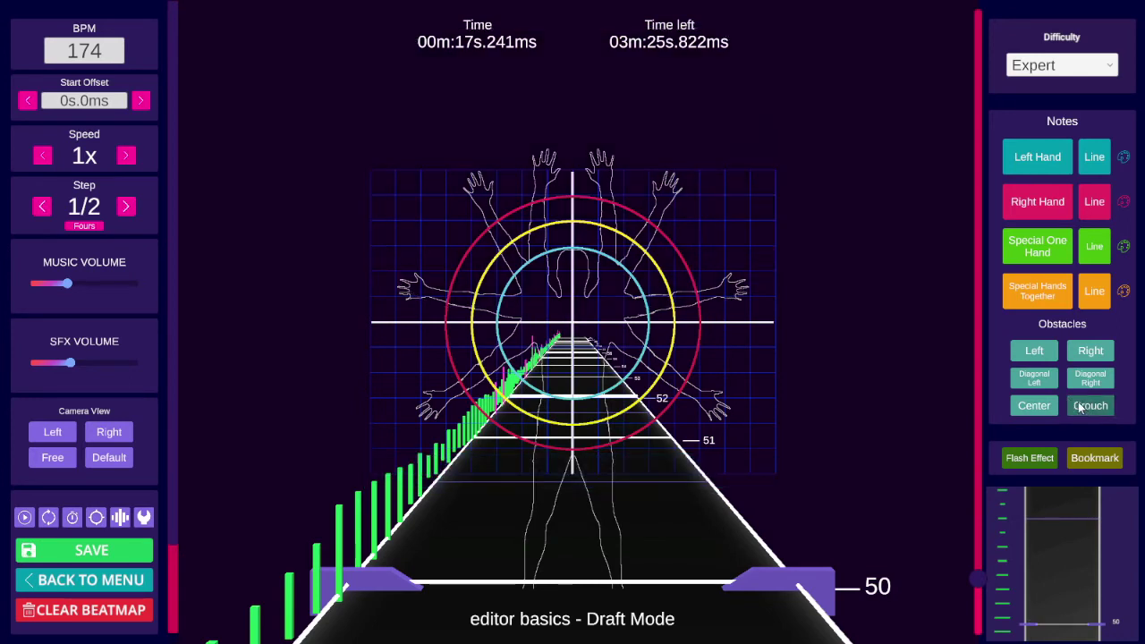
Step: Place and shift a crouch obstacle at beat 50, and replace it with a left wall moved up and left and tilted counterclockwise
left_click(1086, 407)
left_click_drag(597, 147, 551, 158)
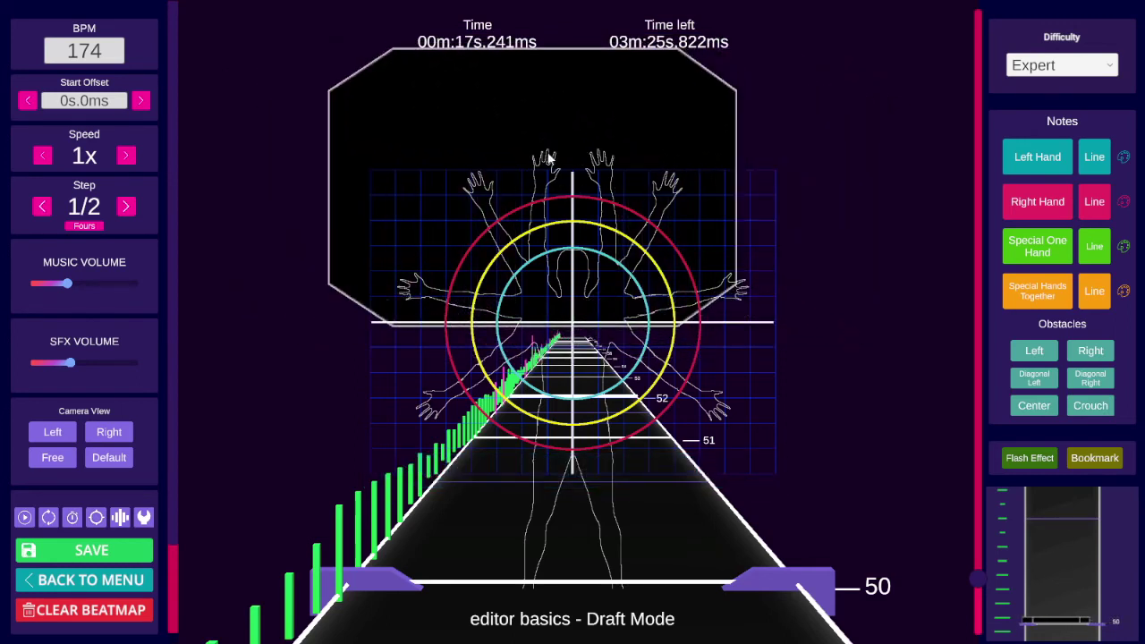
left_click(1018, 353)
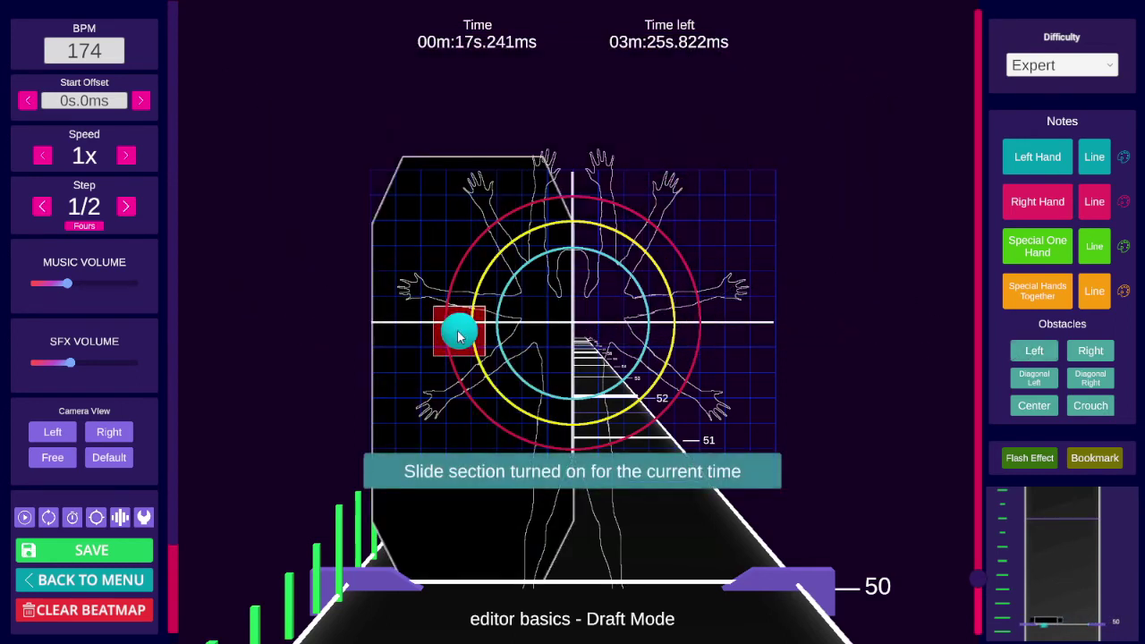
left_click_drag(455, 328, 365, 280)
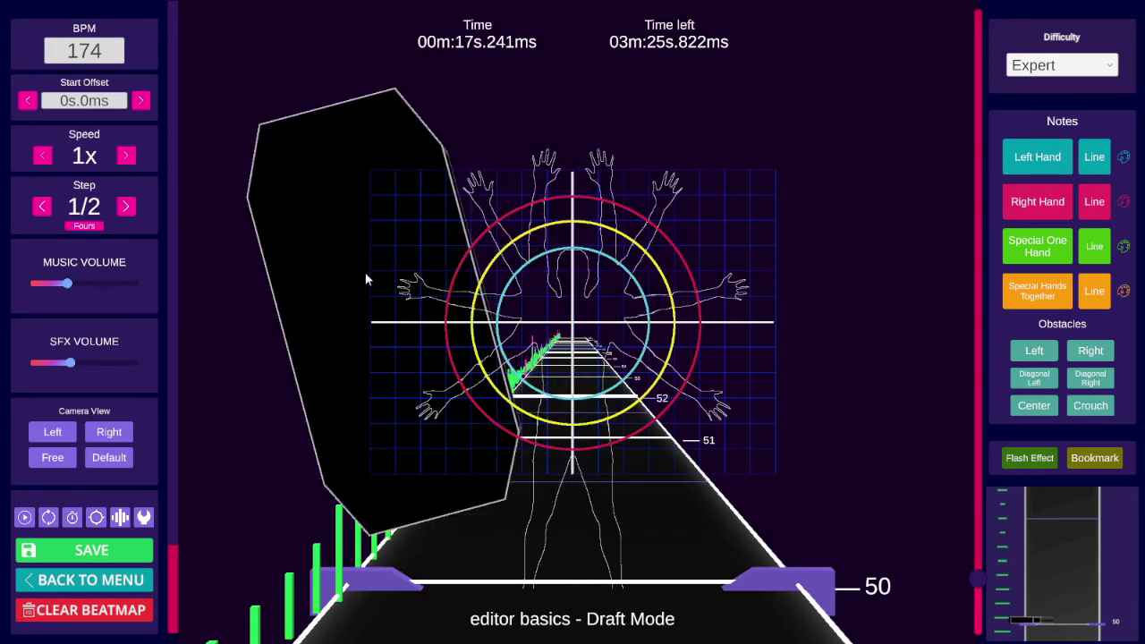
left_click(612, 425)
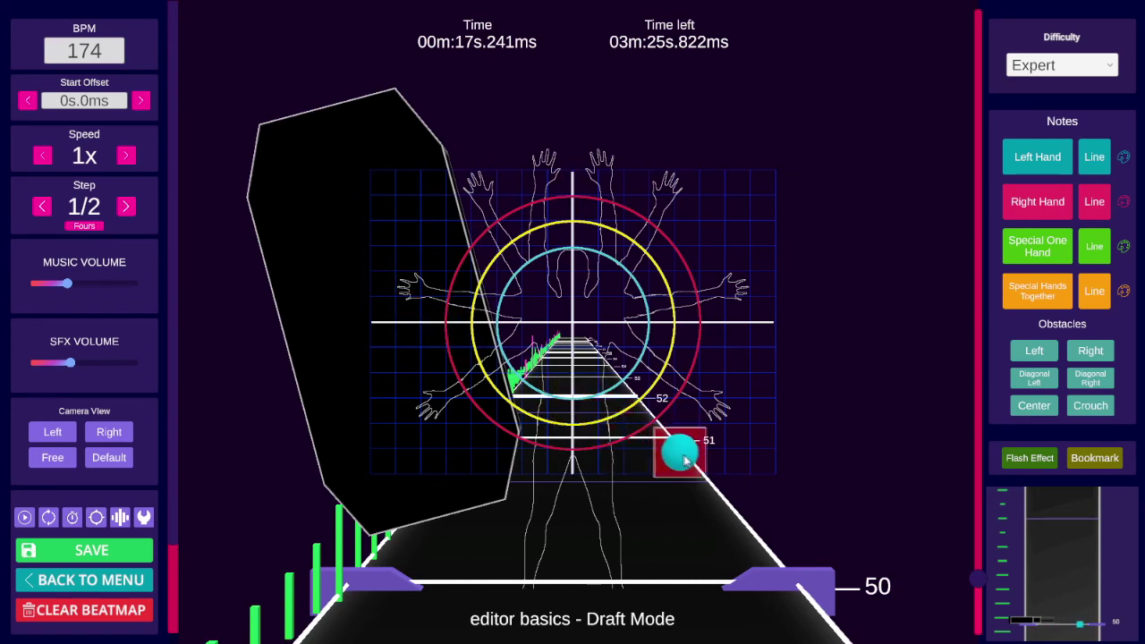
Step: Set the step to 1/64 and place a right wall one step after beat 50, moved beyond the grid's right edge and tilted counterclockwise
scroll(715, 459, "up", 5, "ctrl")
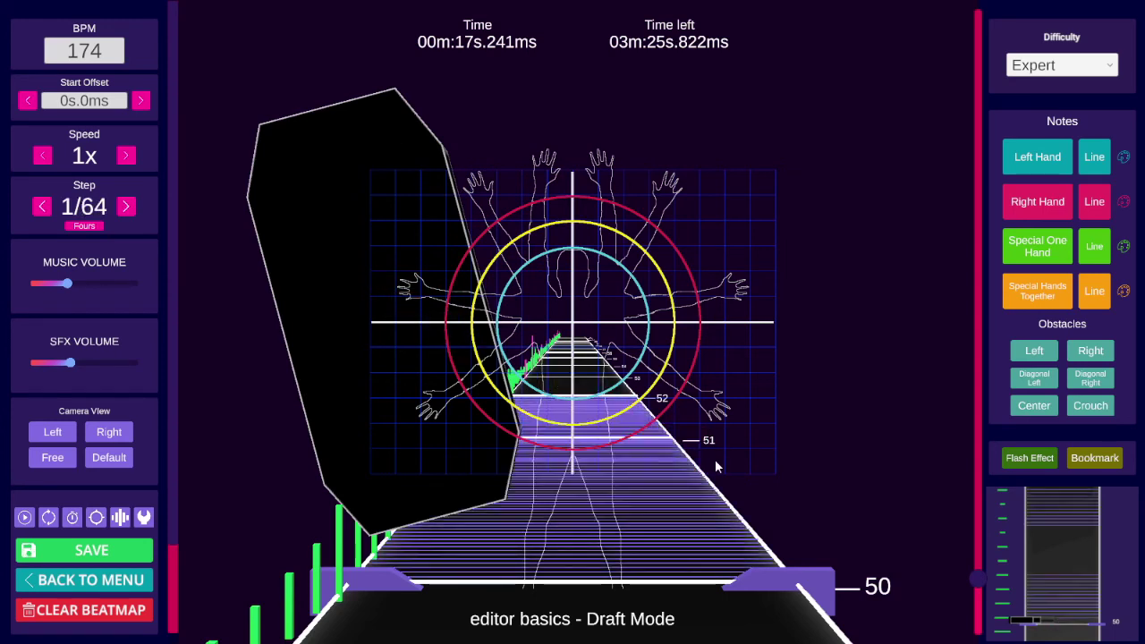
scroll(750, 465, "down", 1)
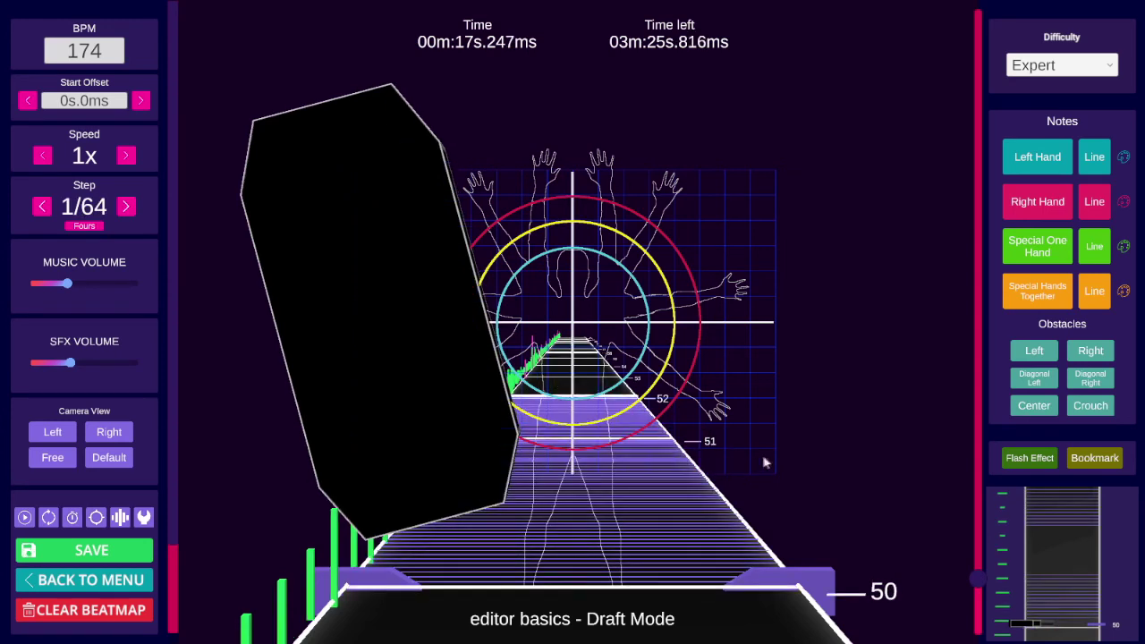
left_click(1098, 354)
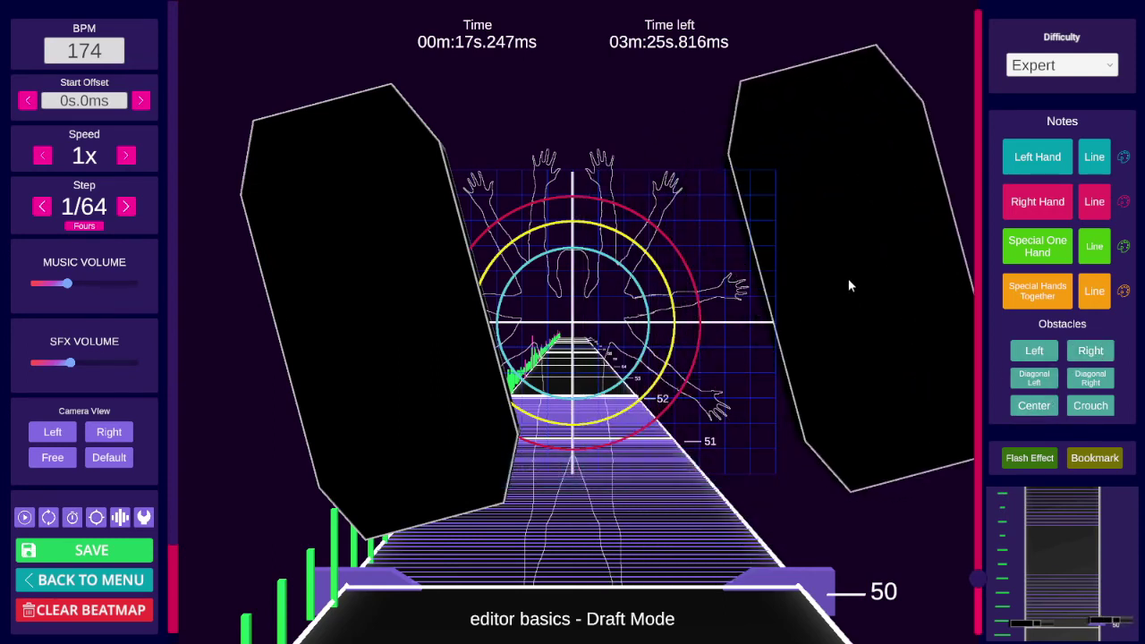
scroll(768, 428, "down", 1)
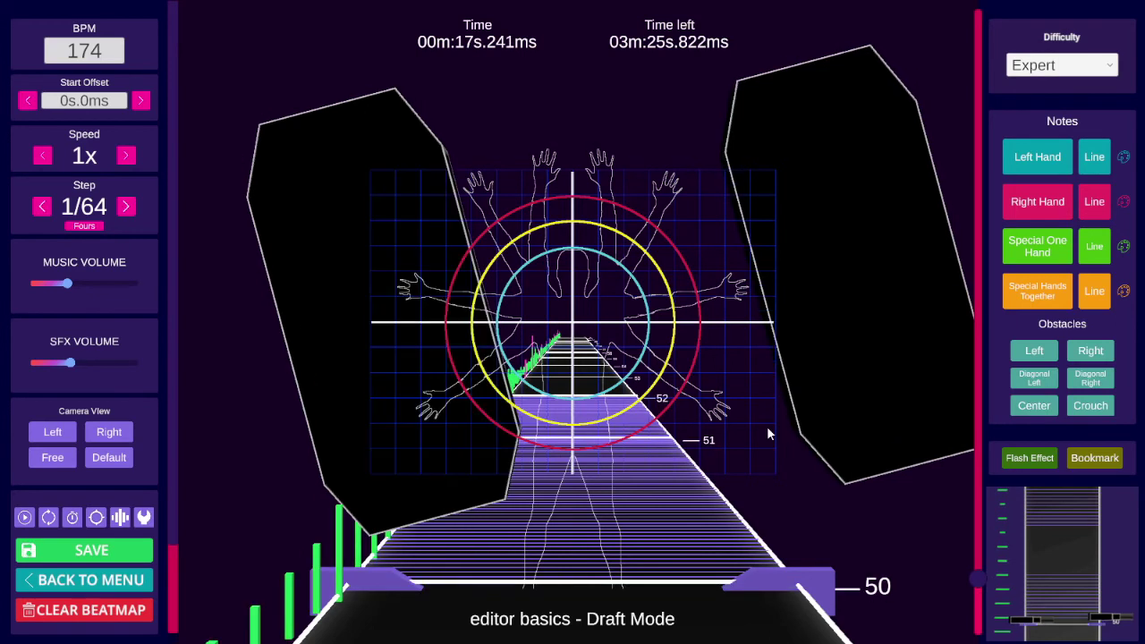
Step: Switch to the free camera and move the left wall further up and outward left, and the right wall further up and outward right
left_click(53, 458)
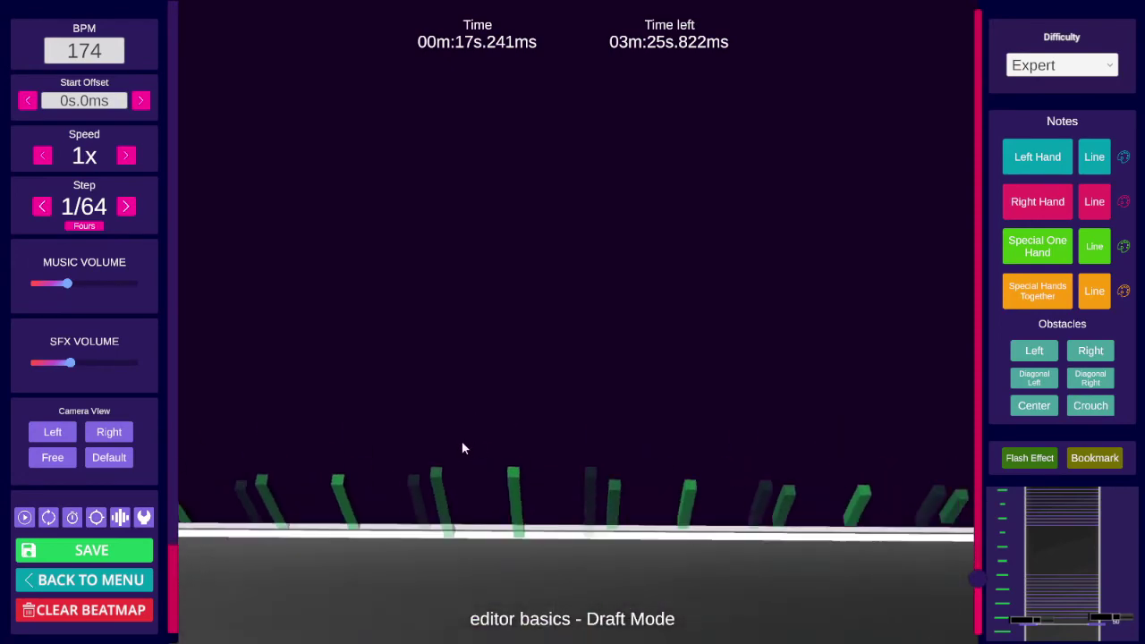
right_click_drag(569, 366, 920, 328)
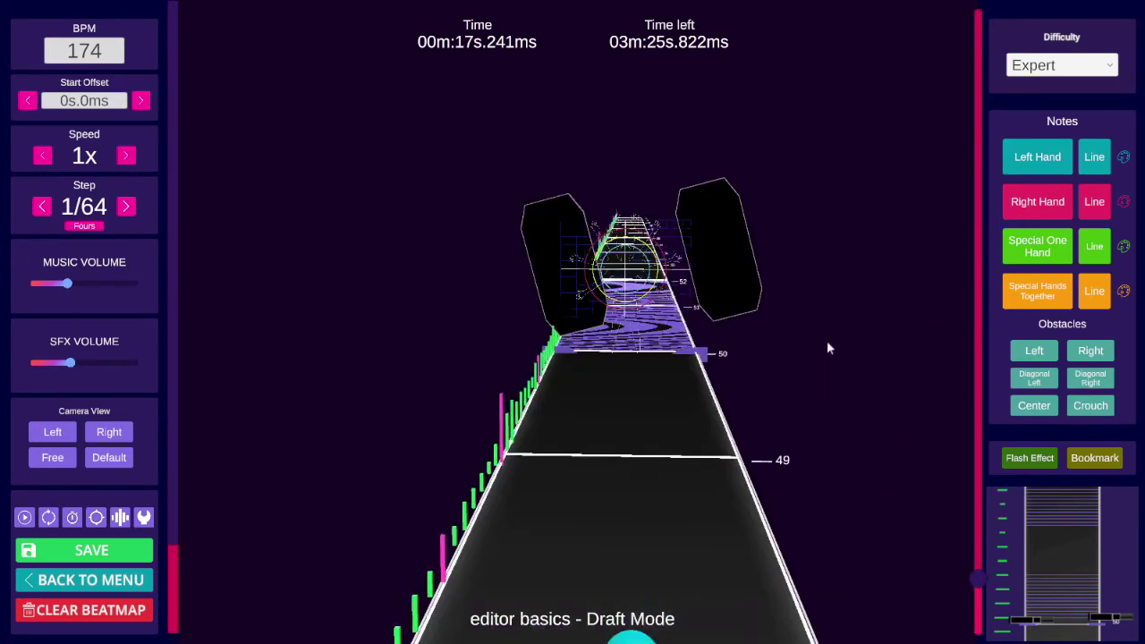
right_click_drag(827, 345, 844, 325)
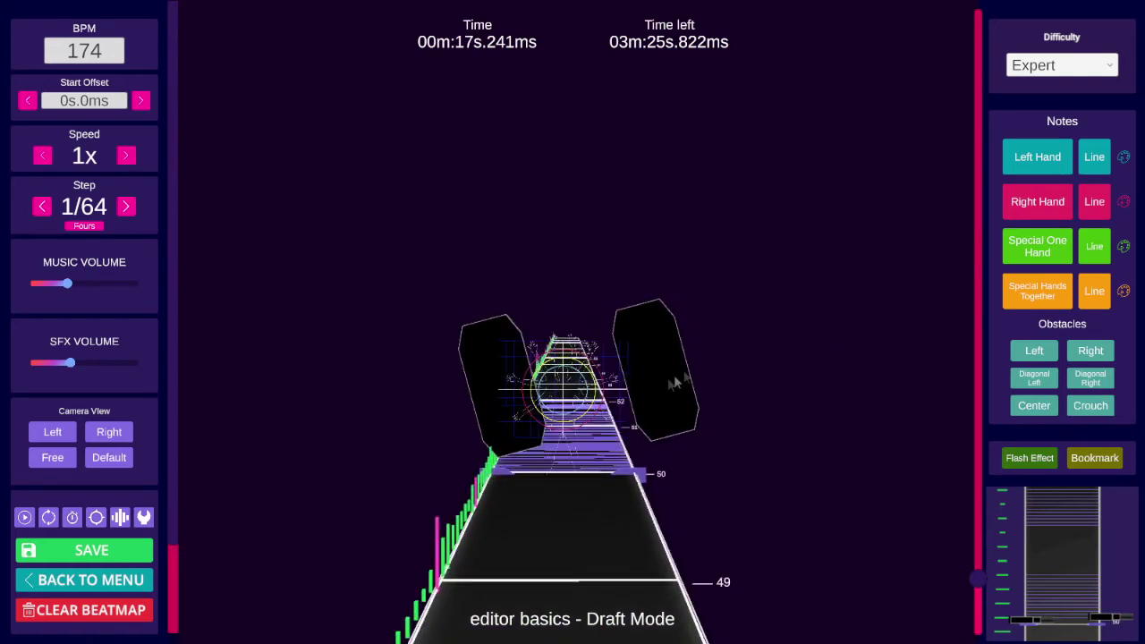
left_click_drag(481, 367, 295, 251)
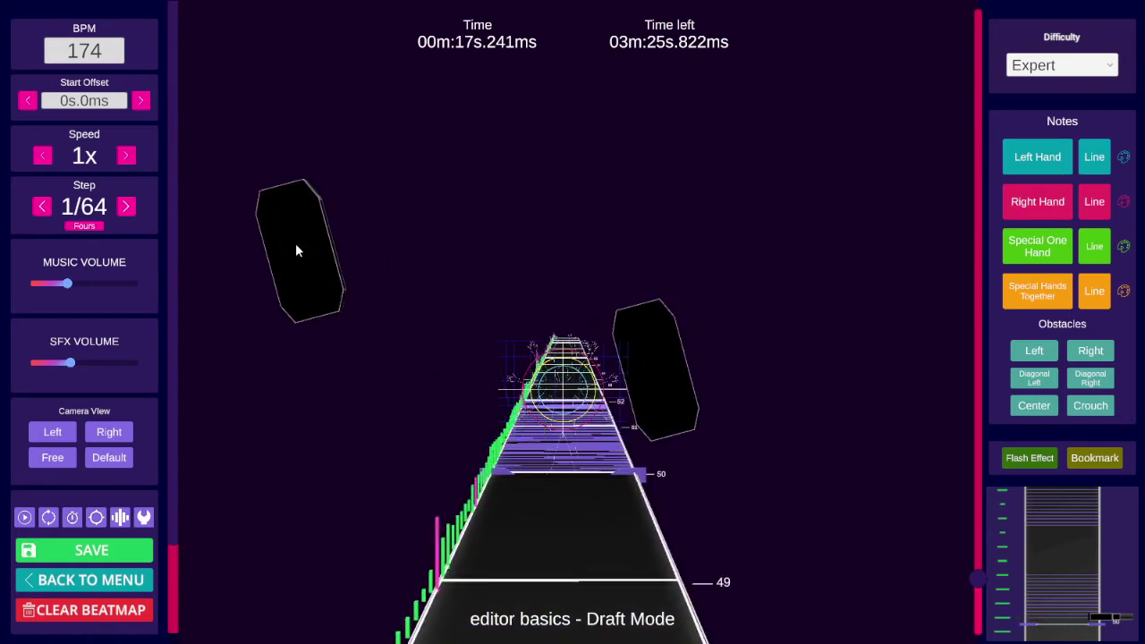
left_click_drag(659, 374, 785, 239)
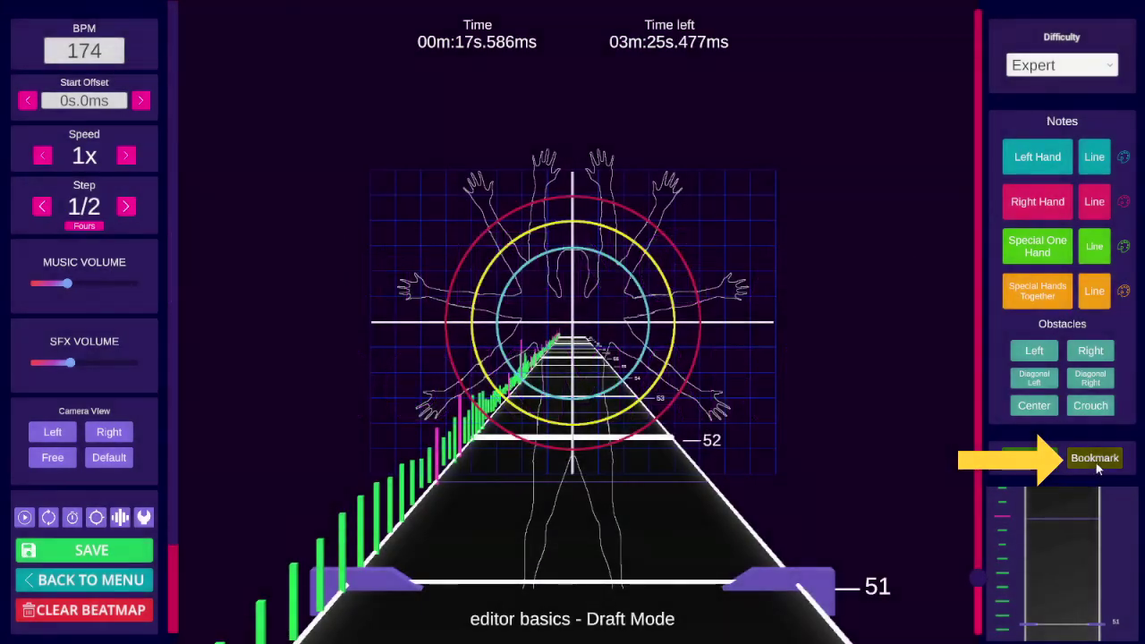
Step: Add a bookmark named "bookmark" at beat 51
left_click(1099, 458)
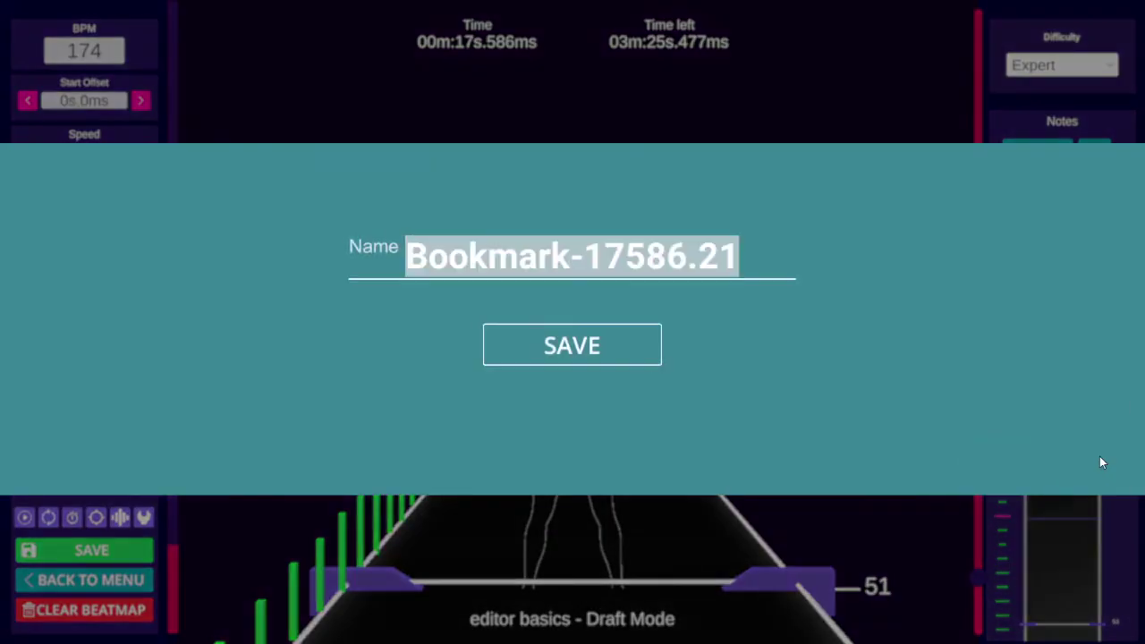
type("bookmark")
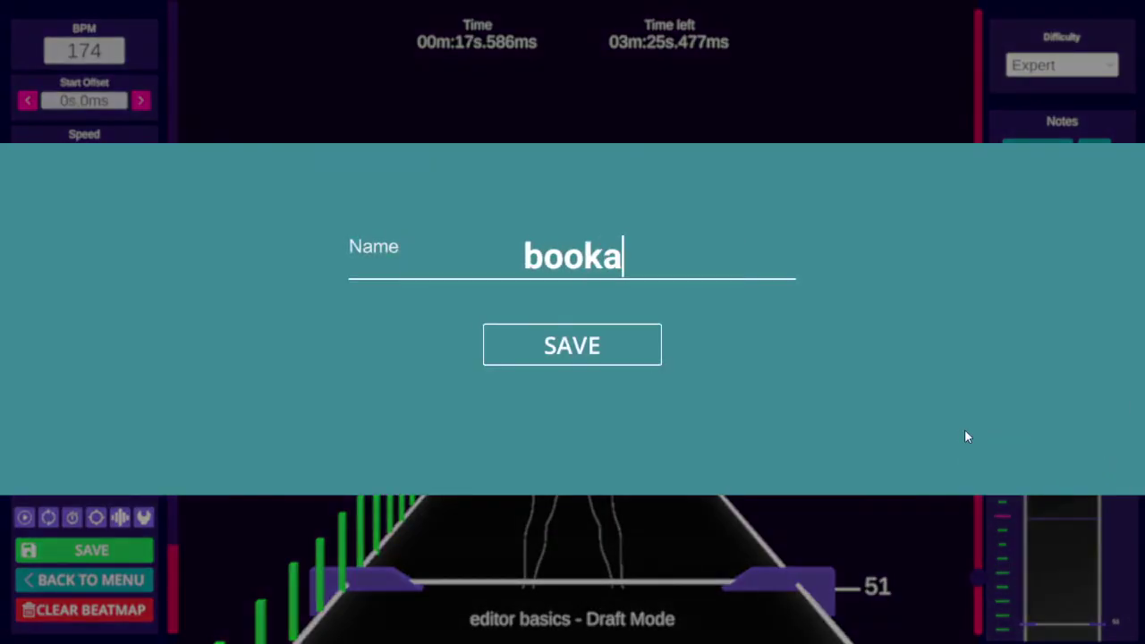
key("Return")
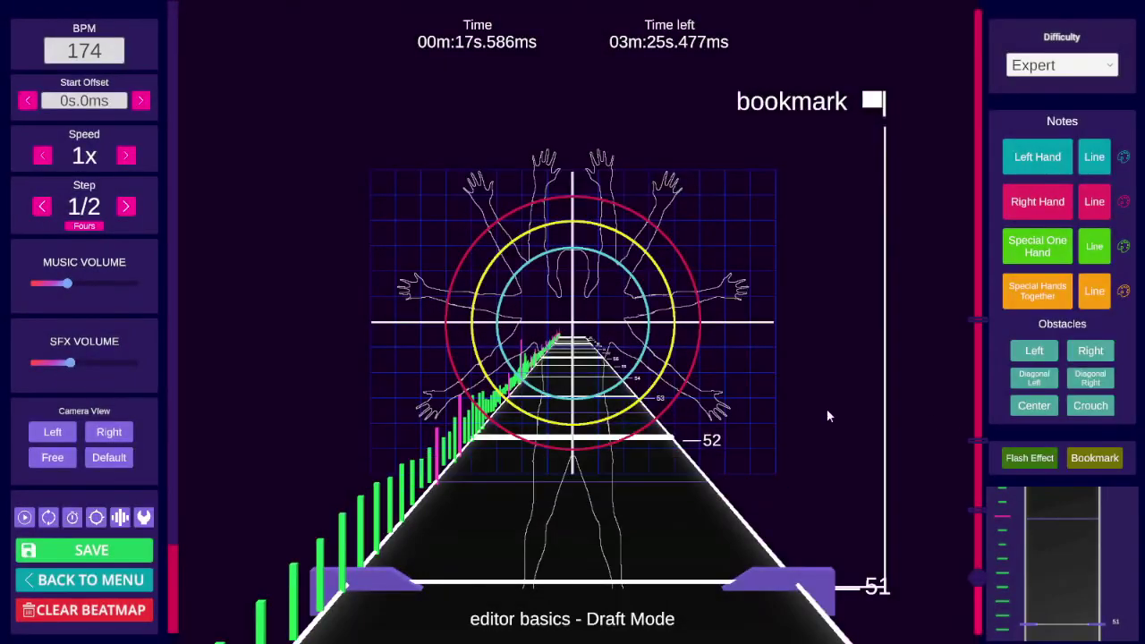
Step: Go to the bookmark b2 through the bookmark list, and skip forward from it to the bookmark b4
key("ctrl+b")
left_click(581, 291)
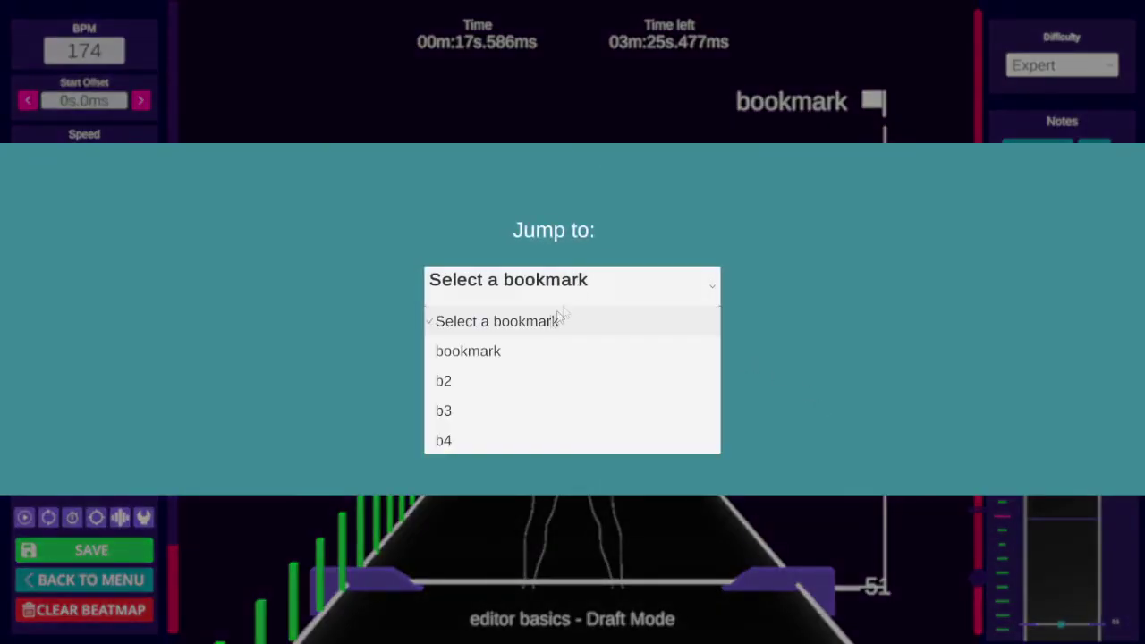
left_click(470, 382)
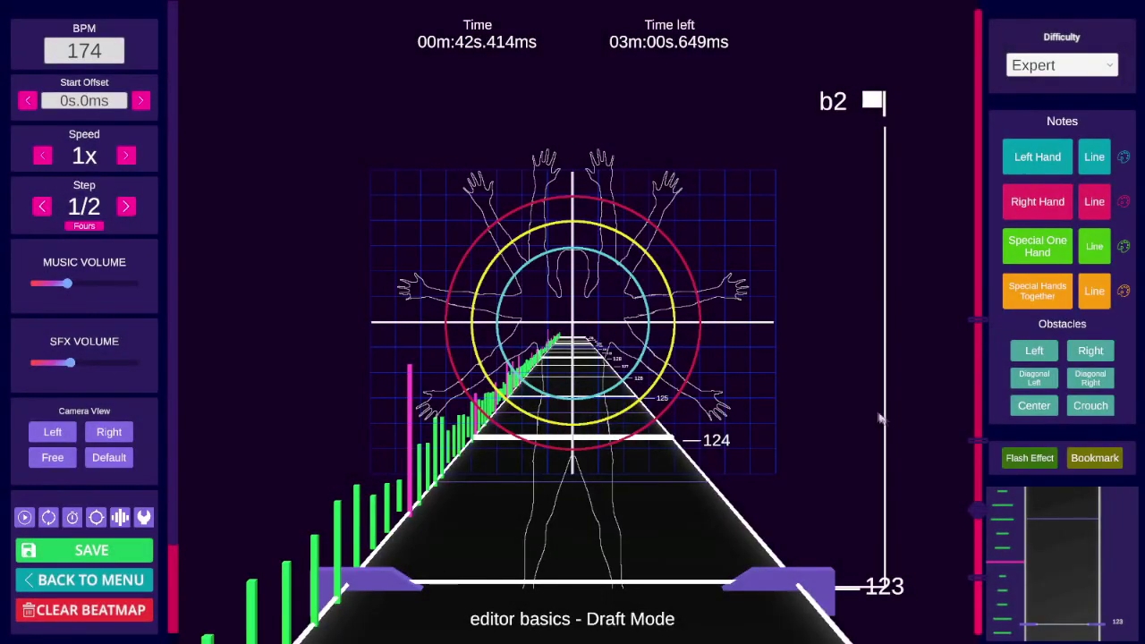
key("Page_Down")
key("ctrl+Right")
key("ctrl+Right")
key("ctrl+Right")
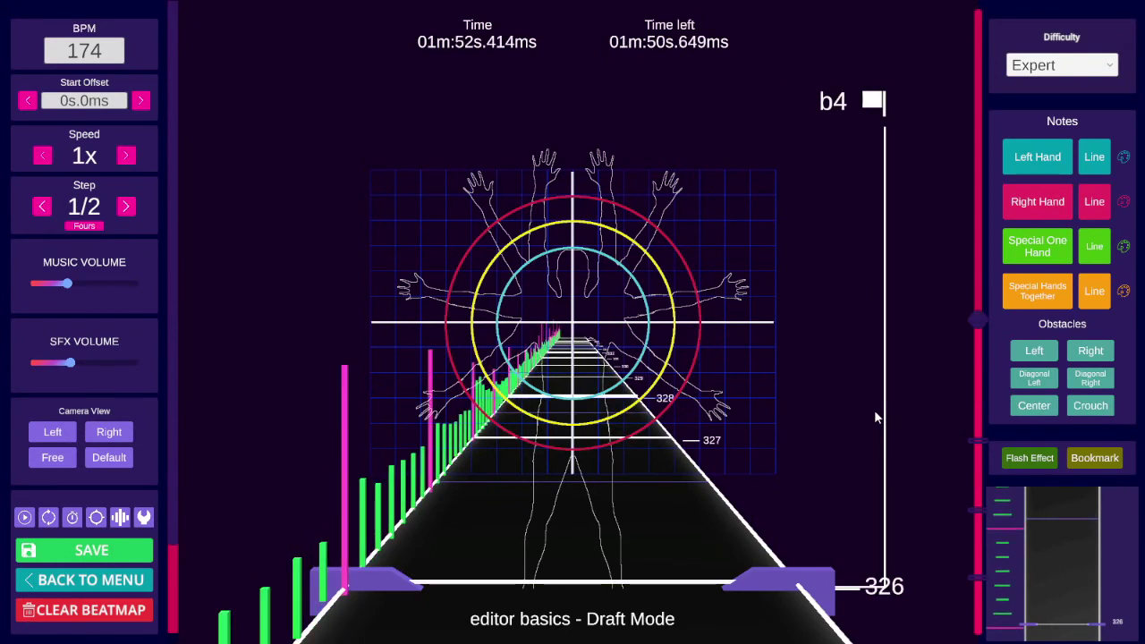
Step: Return to the bookmark at beat 51 and remove it
left_click(977, 579)
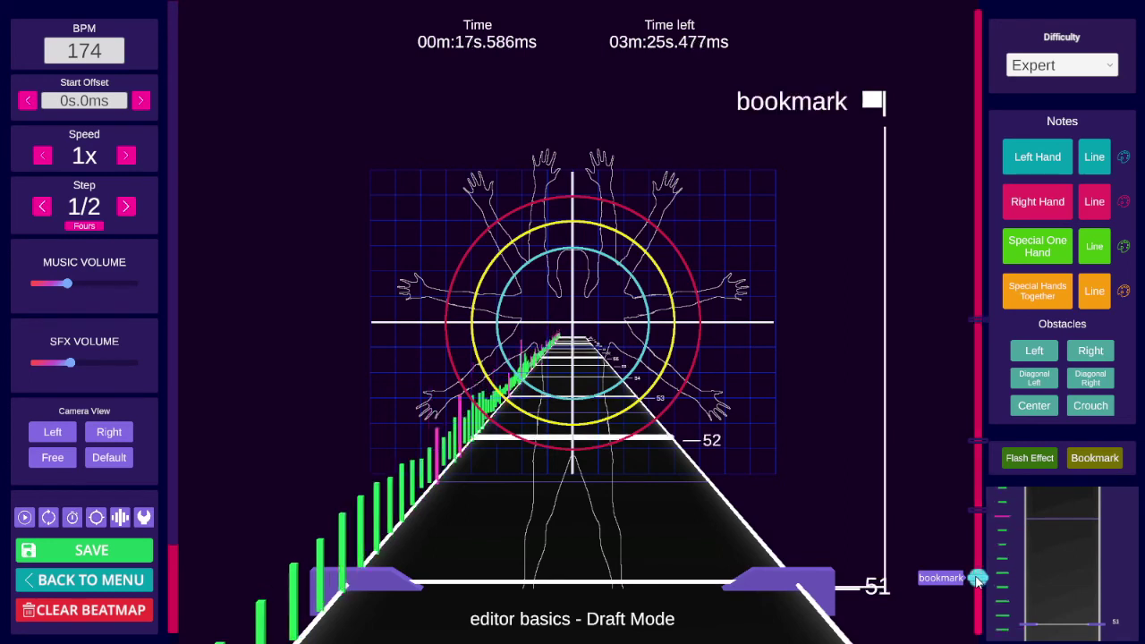
left_click(1095, 458)
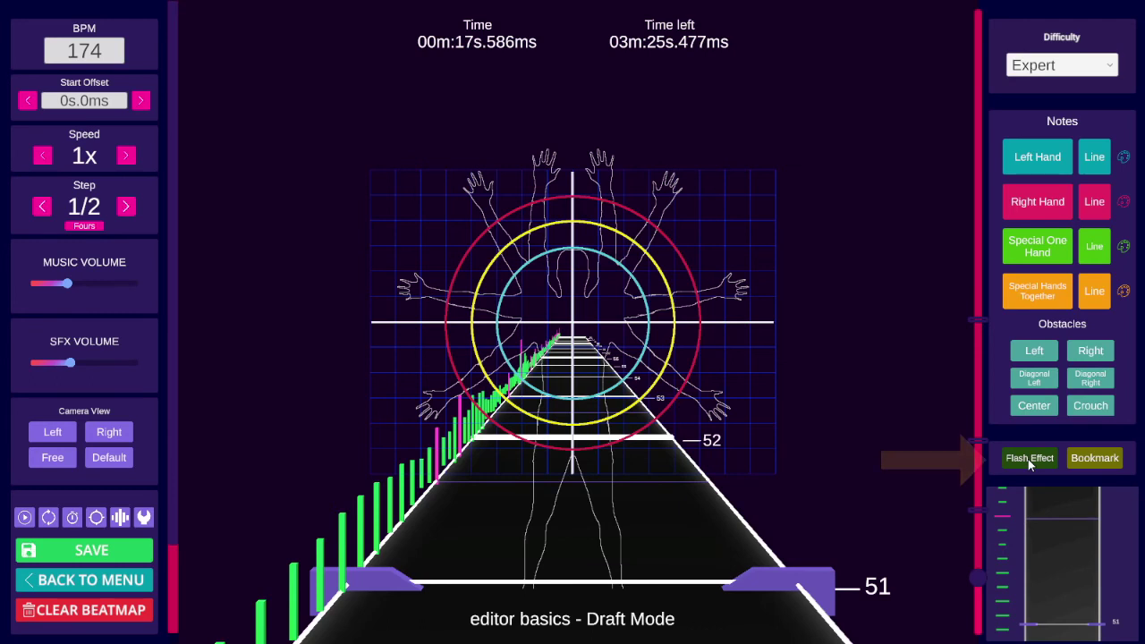
Step: Try the flash effect at beat 51 by switching it on and off twice
left_click(1029, 459)
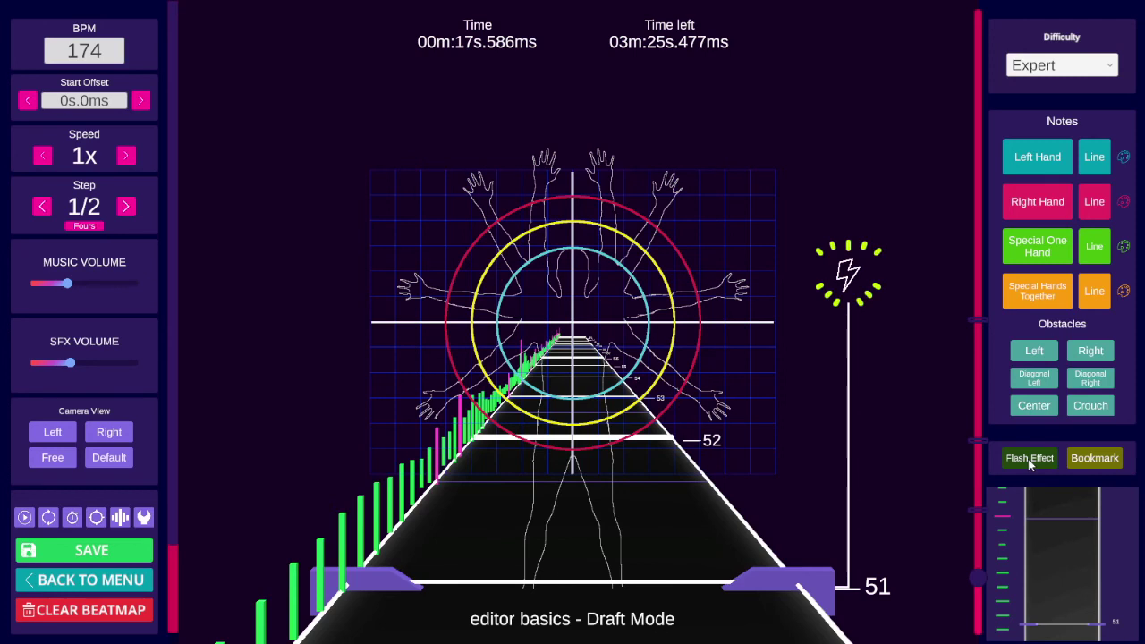
left_click(1031, 460)
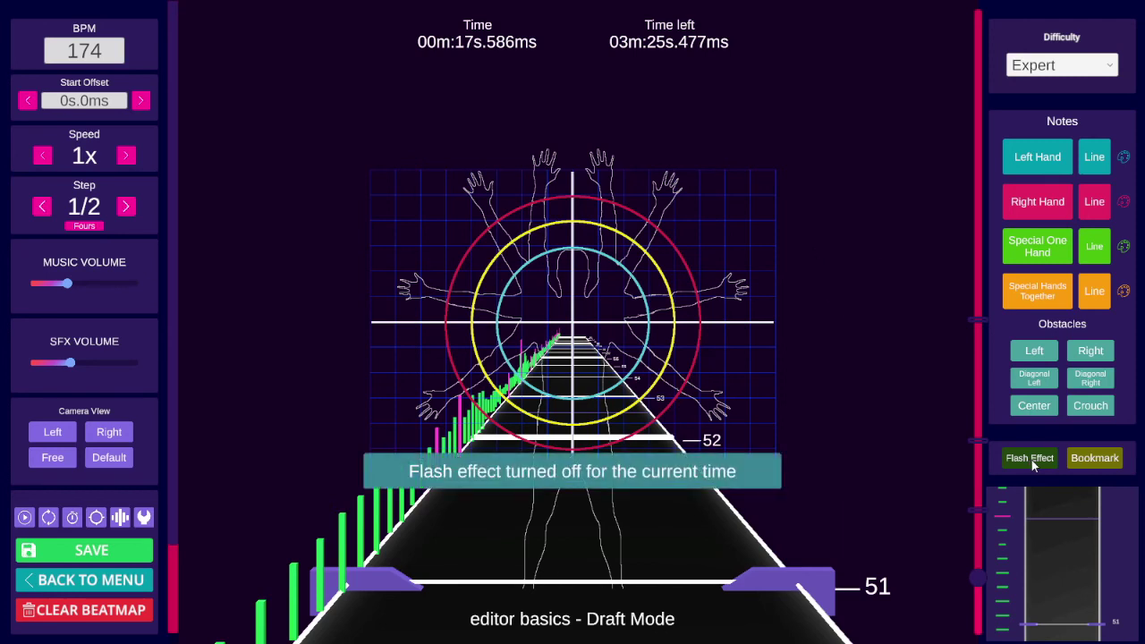
key("f")
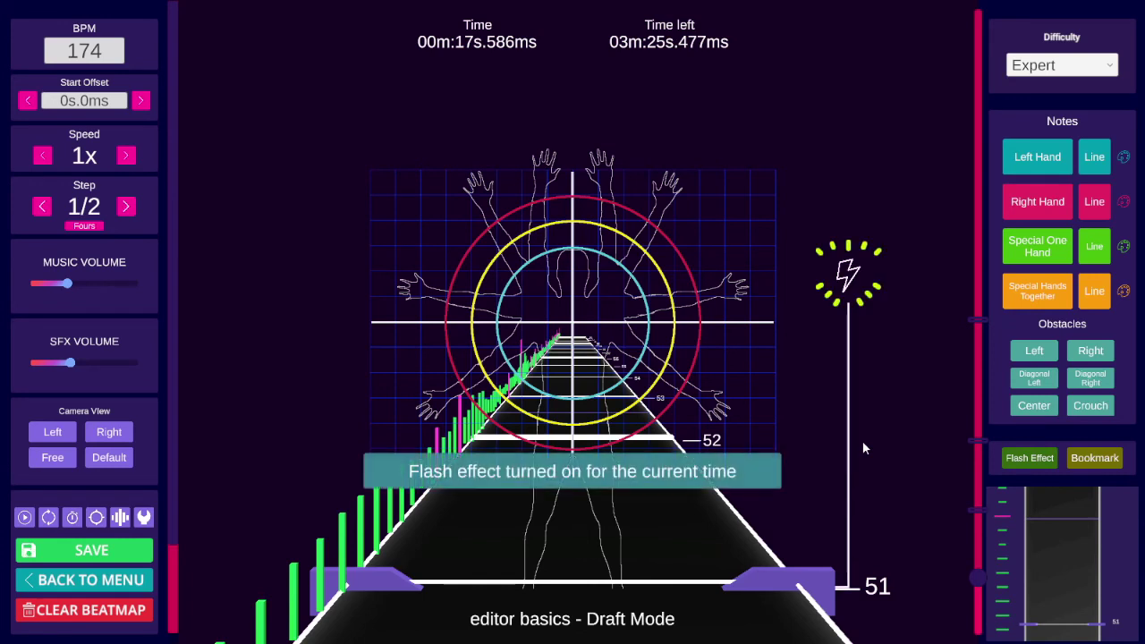
key("f")
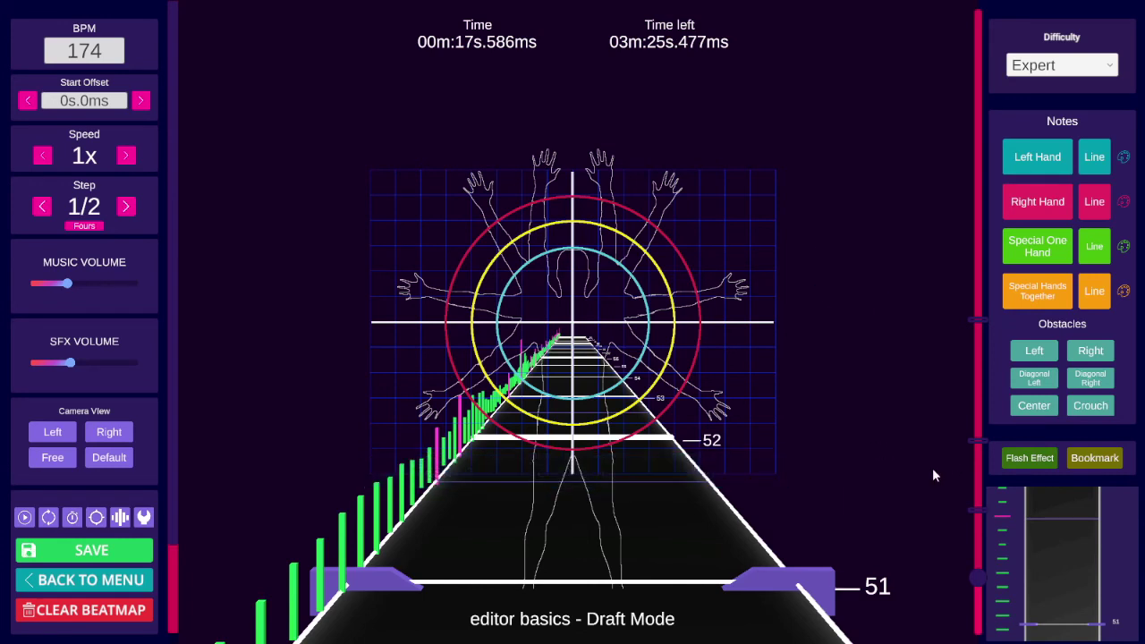
Step: Turn on the lights effect at beat 51 and a flash effect half a beat after it
left_click(1015, 457)
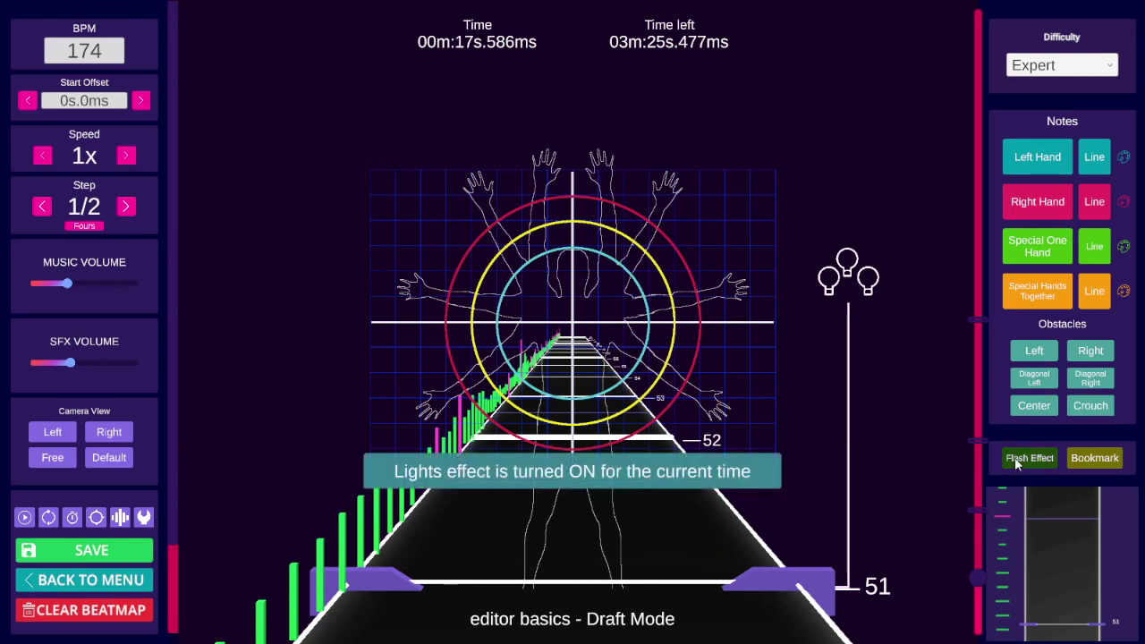
scroll(972, 463, "up", 1)
left_click(1017, 458)
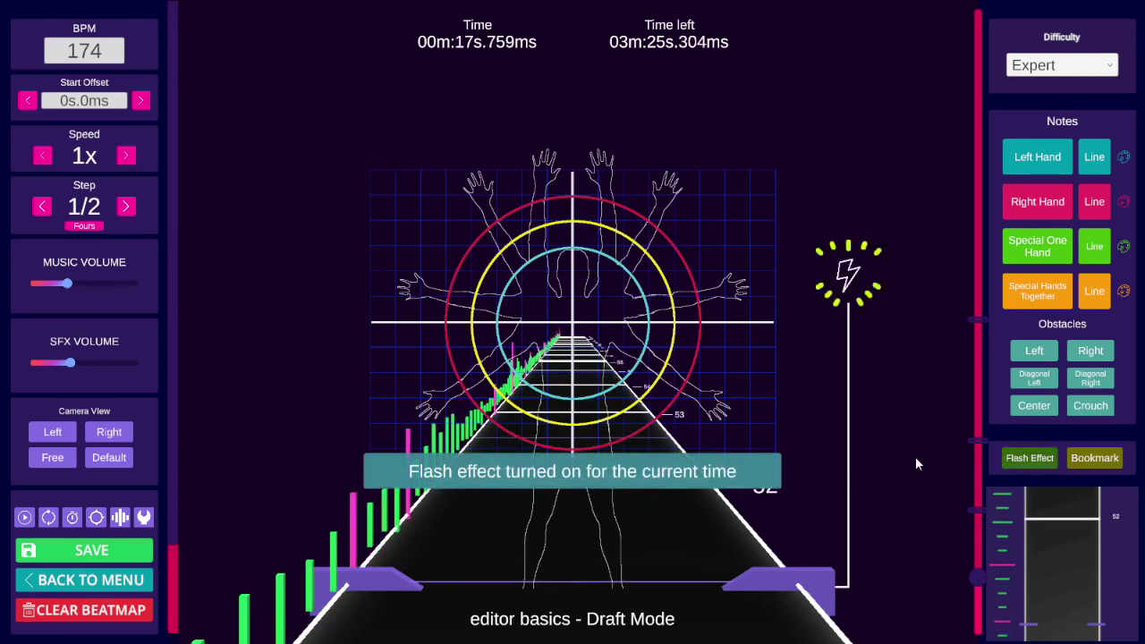
scroll(914, 458, "down", 2)
scroll(913, 459, "up", 1)
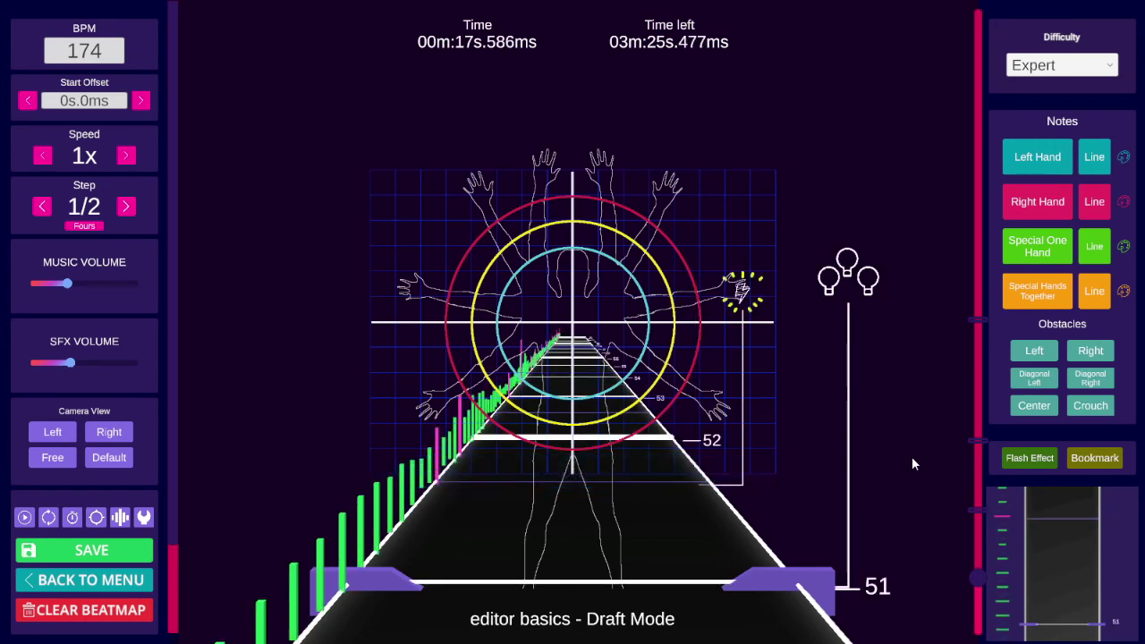
Step: Turn off the flash effect half a beat after beat 51
scroll(912, 457, "up", 1)
scroll(912, 457, "down", 1)
scroll(956, 459, "up", 1)
left_click(1035, 463)
scroll(892, 464, "down", 1)
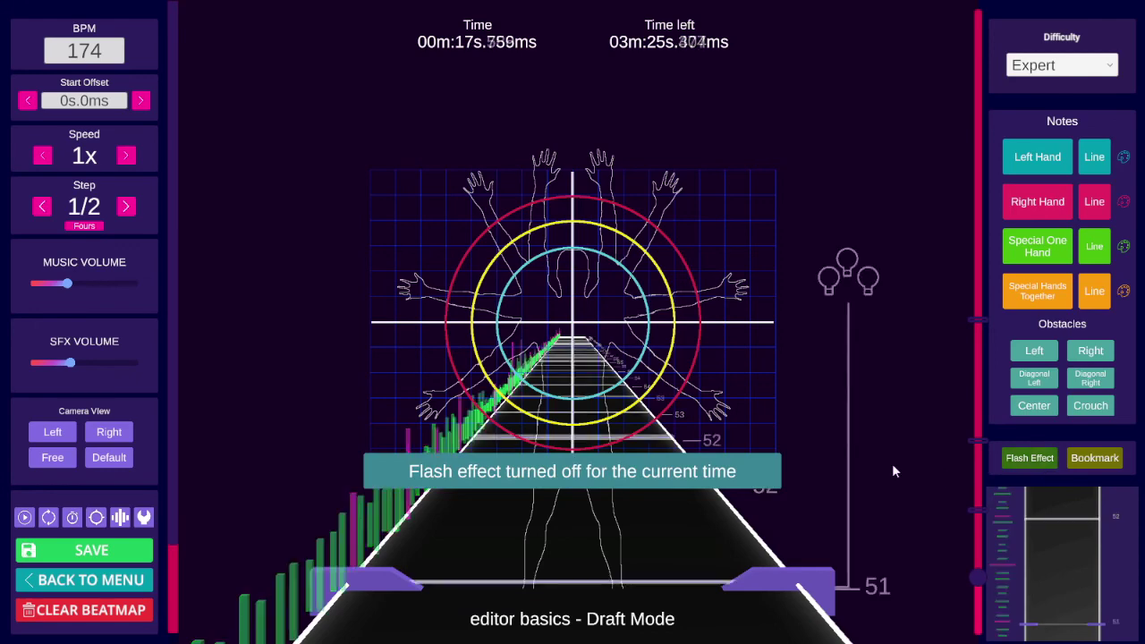
scroll(892, 463, "up", 5)
left_click(1033, 458)
scroll(841, 439, "down", 1)
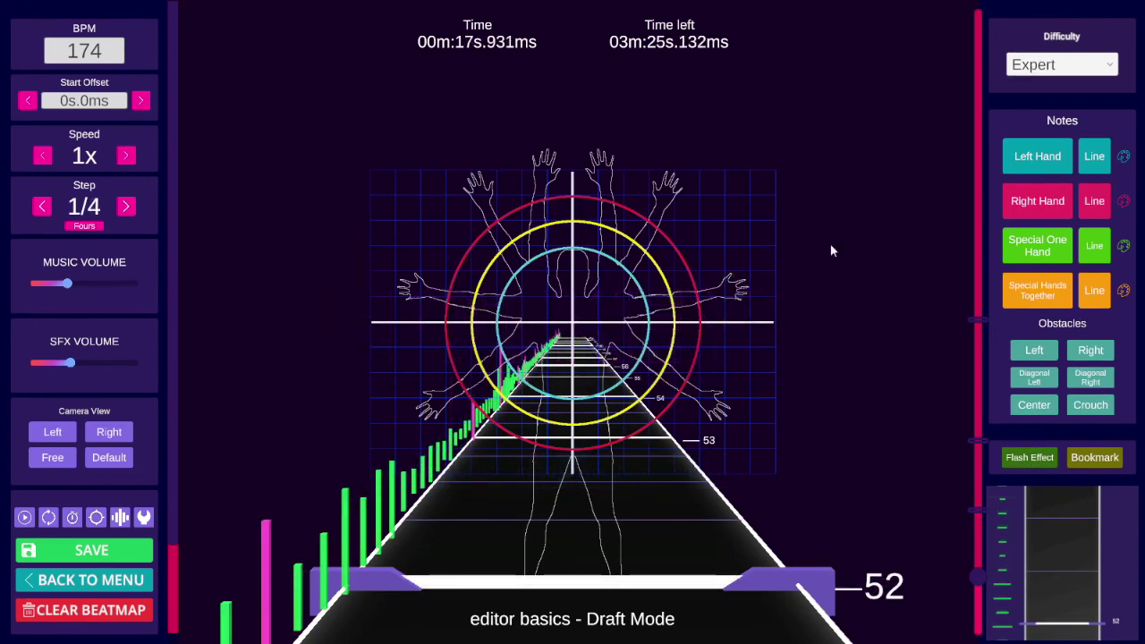
Step: Include Snap Grid to Note/Wall, Rotate Wall Clockwise, Remote Delete Note/Wall and Toggle Play (Return) in the keybindings cheatsheet
key("F1")
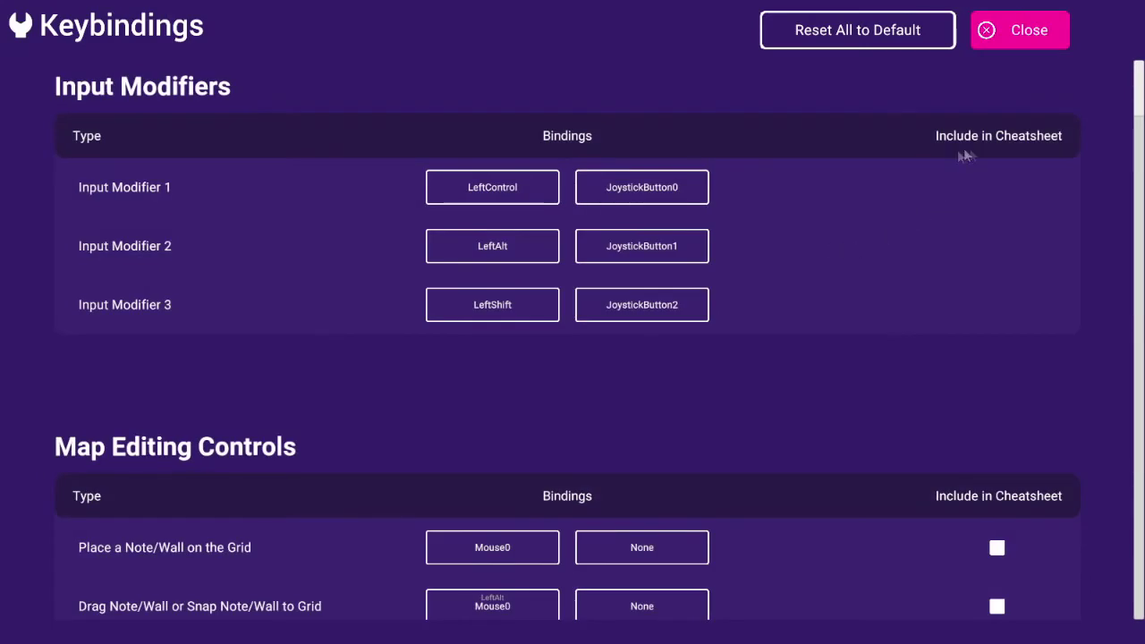
scroll(999, 263, "down", 5)
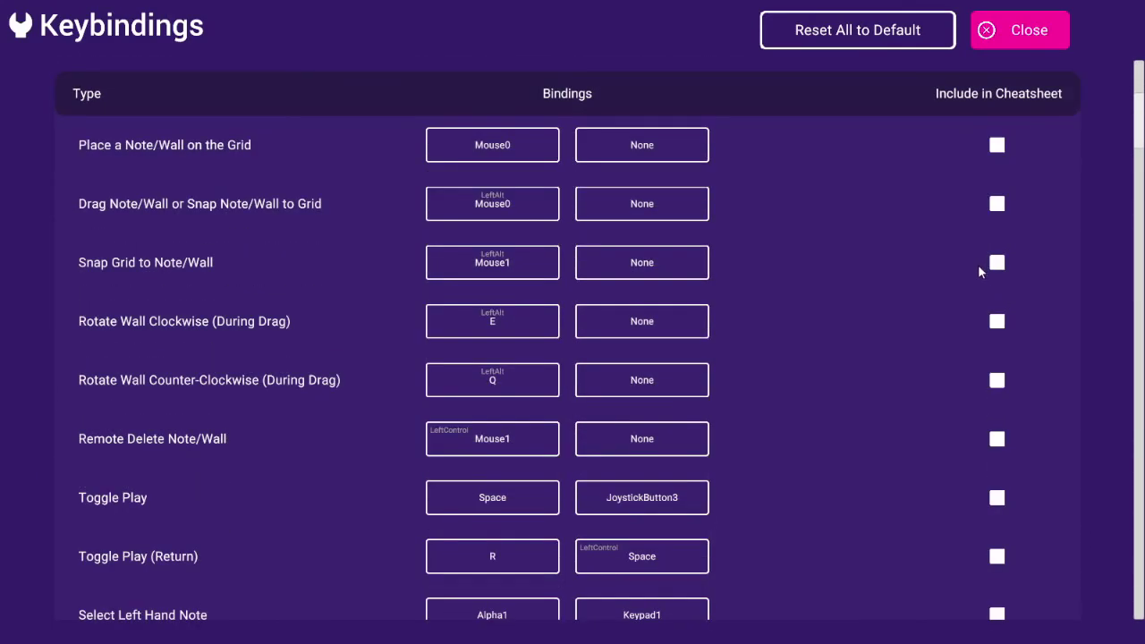
left_click(998, 263)
left_click(996, 322)
scroll(997, 340, "down", 1)
left_click(997, 392)
scroll(999, 358, "down", 4)
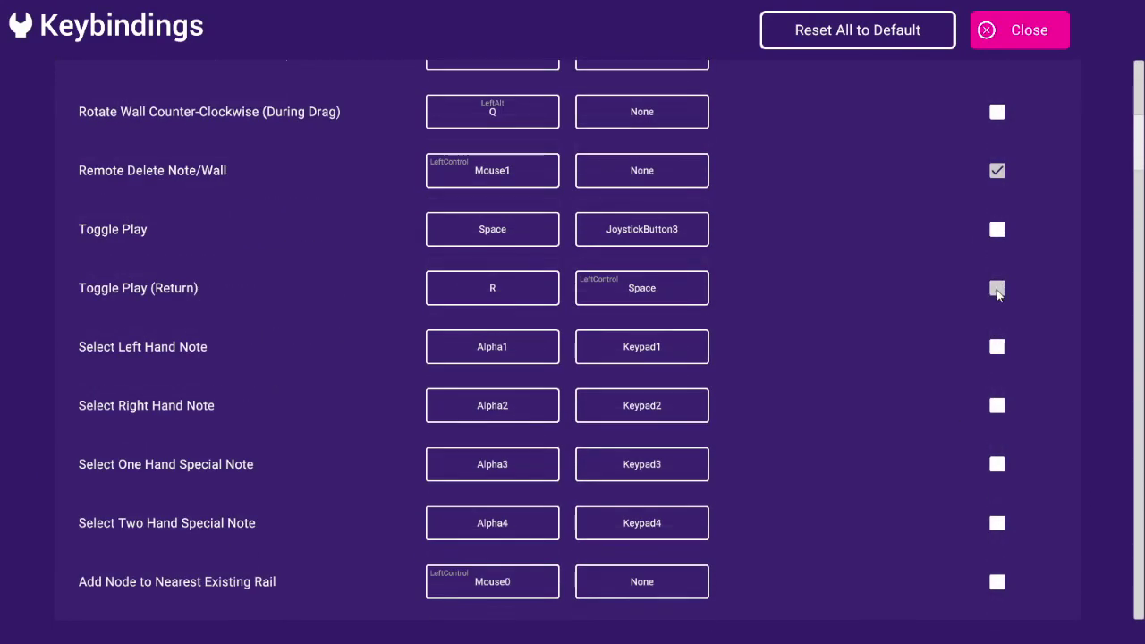
left_click(998, 288)
left_click(1038, 30)
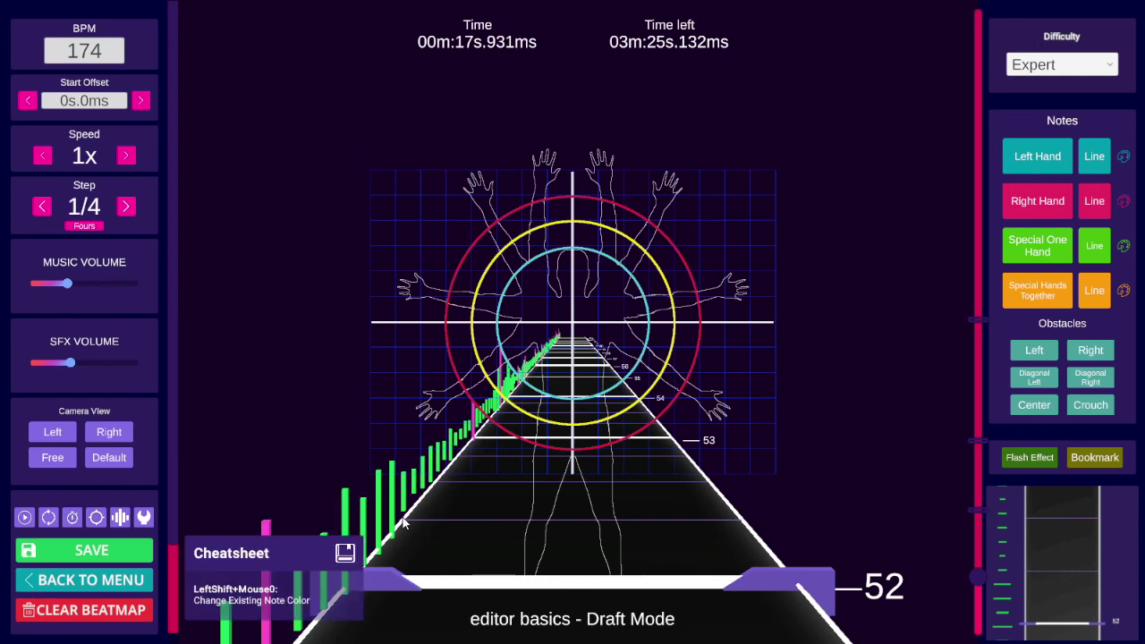
Step: Exclude Remote Delete Note/Wall, Toggle Play (Return) and Rotate Wall Clockwise from the keybindings cheatsheet
key("F1")
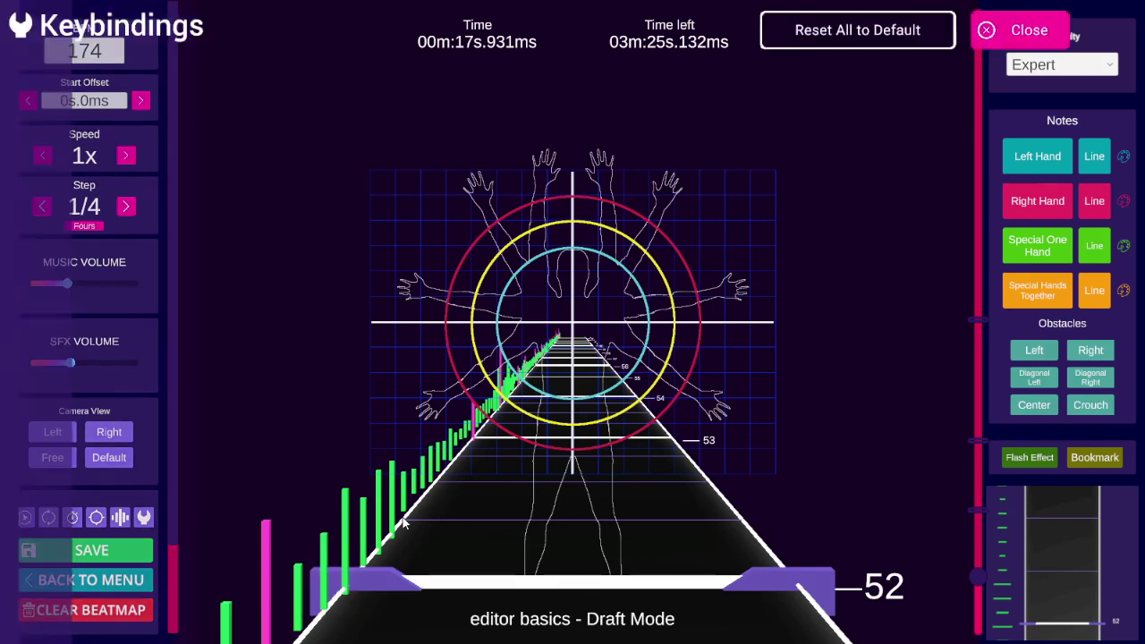
left_click(997, 170)
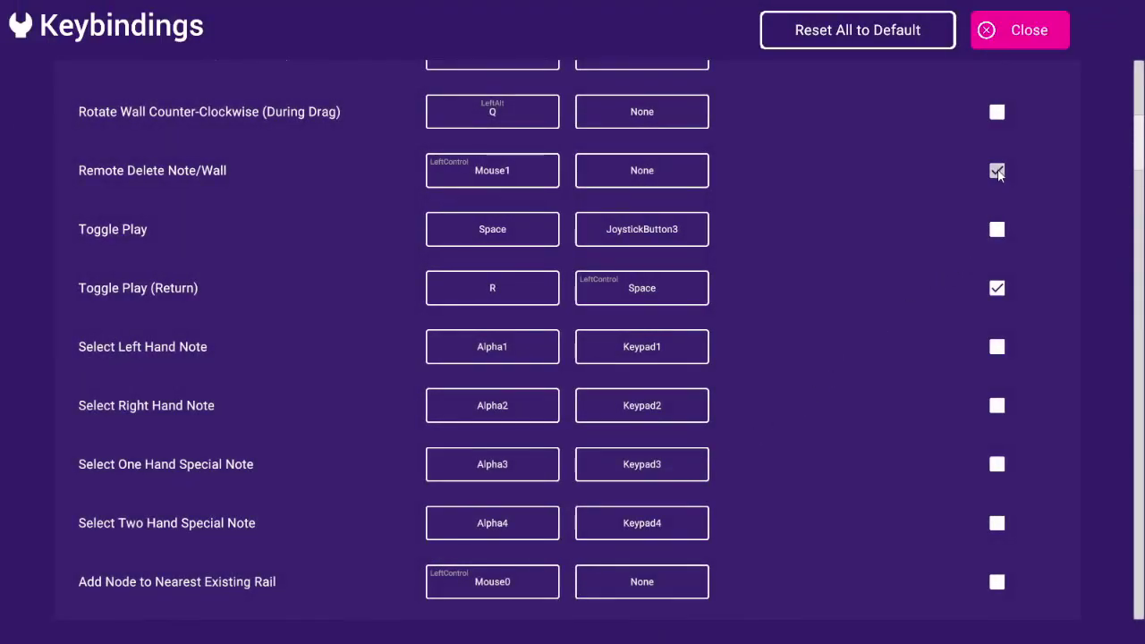
left_click(997, 288)
scroll(1002, 429, "up", 5)
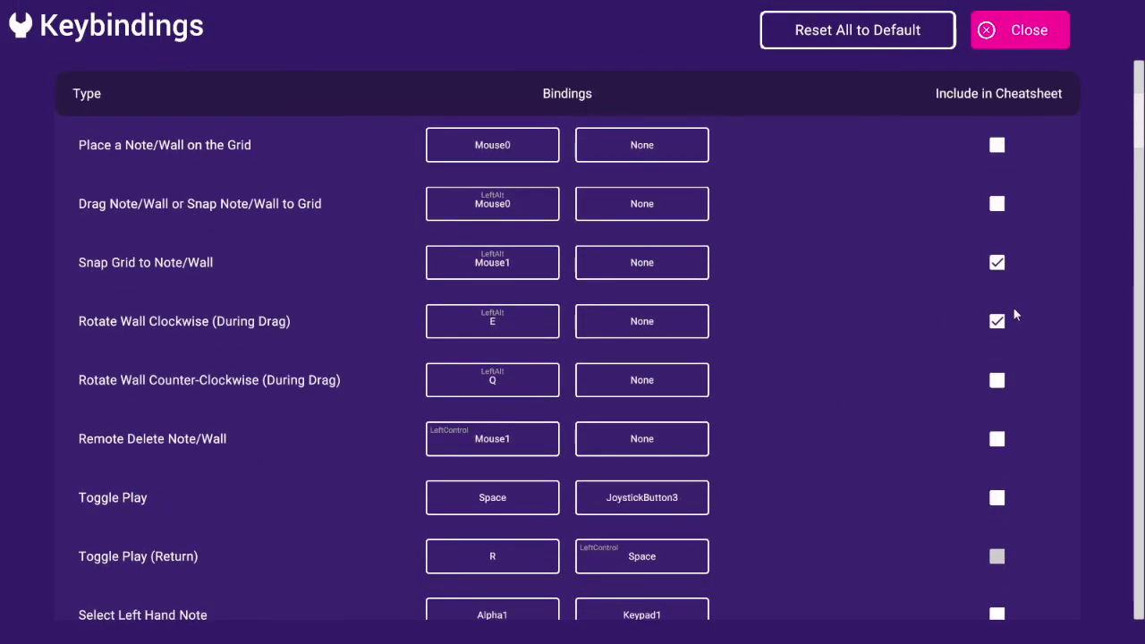
left_click(997, 321)
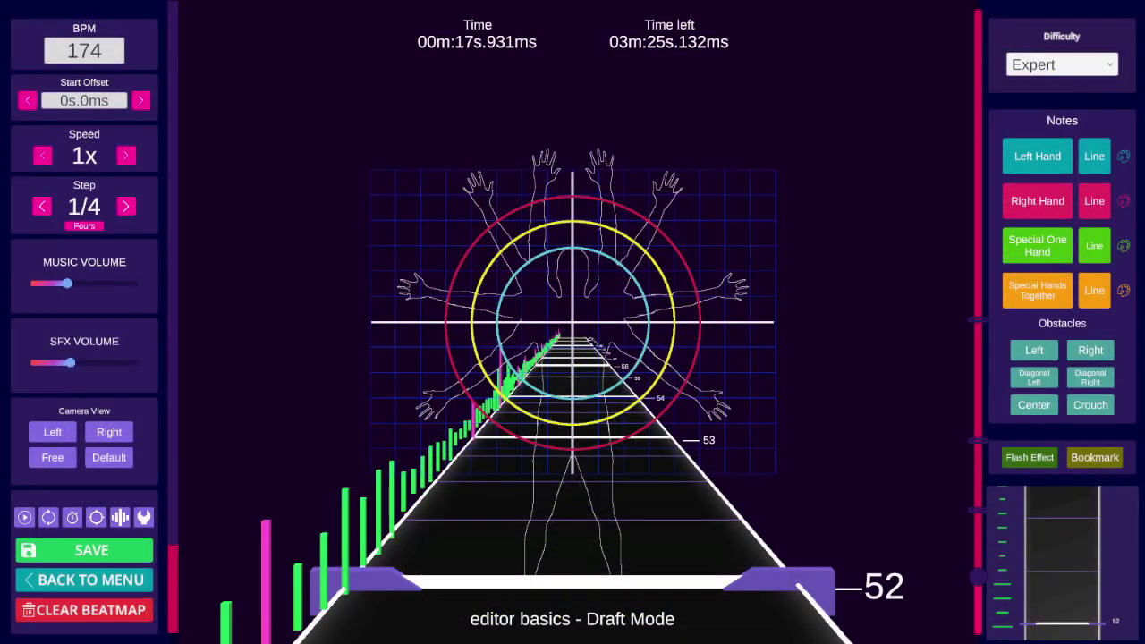